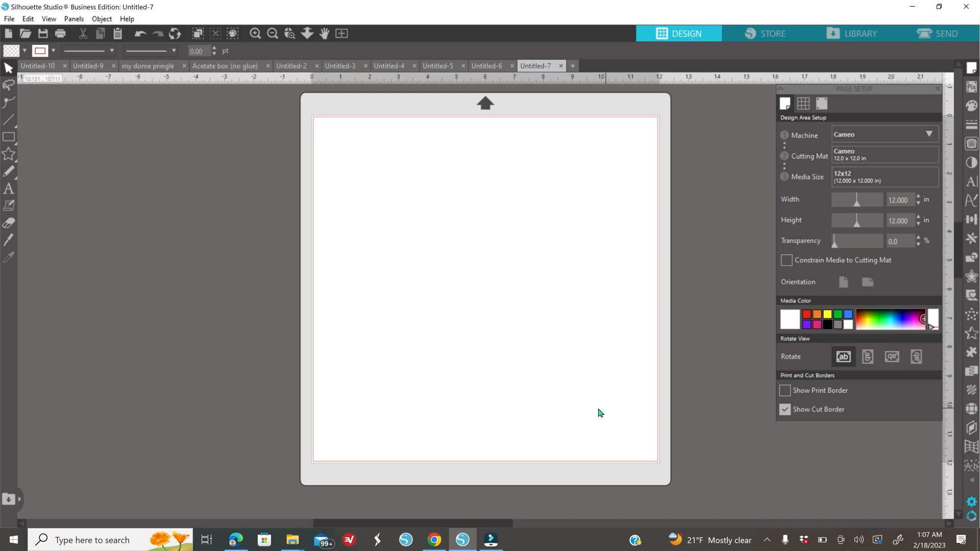
# Switch to the browser, look over the three Easter product pages on Creative Fabrica, and return to Silhouette Studio
pyautogui.click(236, 539)
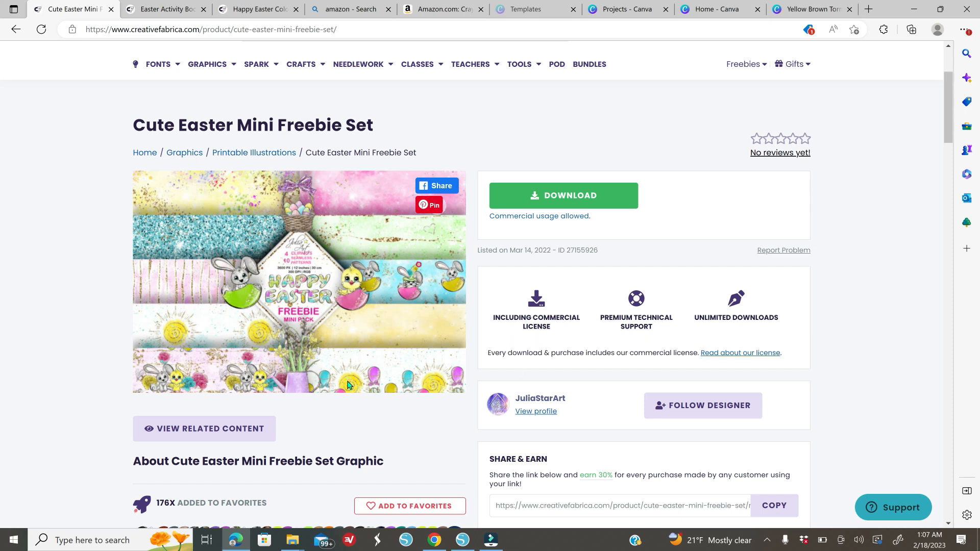
pyautogui.scroll(3, 343, 369)
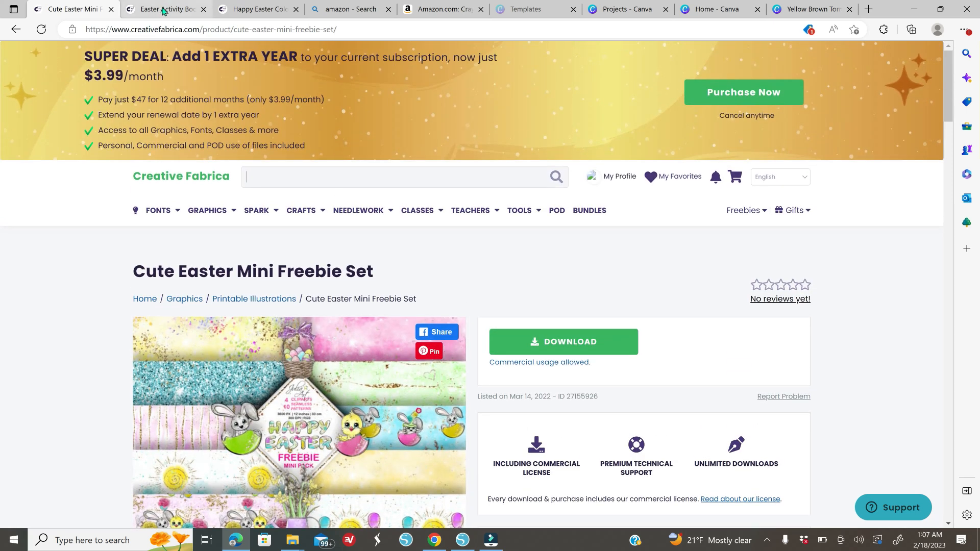
pyautogui.click(164, 11)
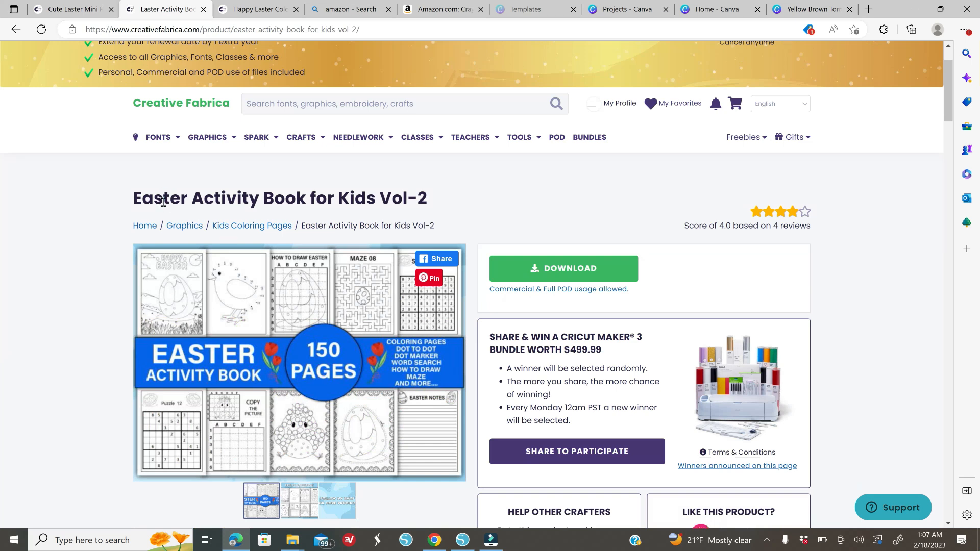
pyautogui.click(243, 7)
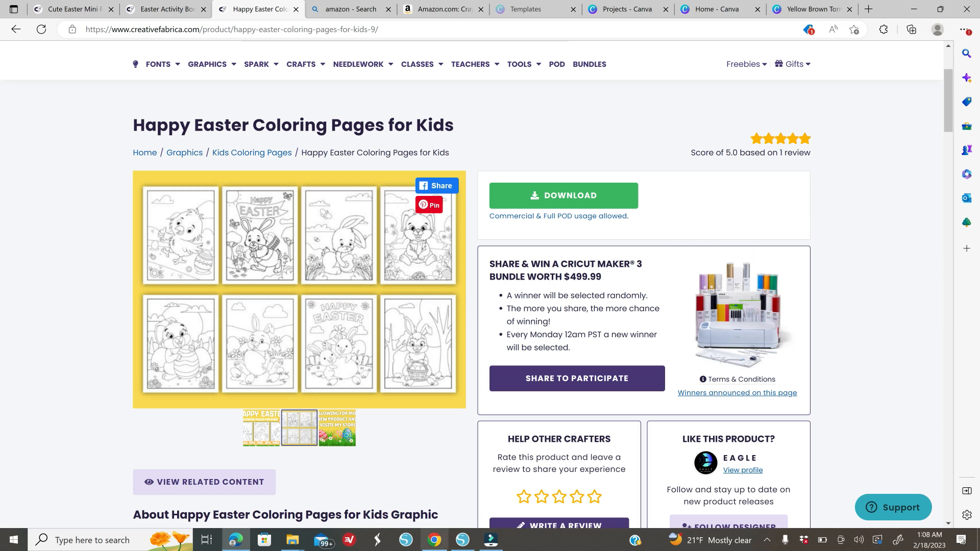
pyautogui.click(463, 540)
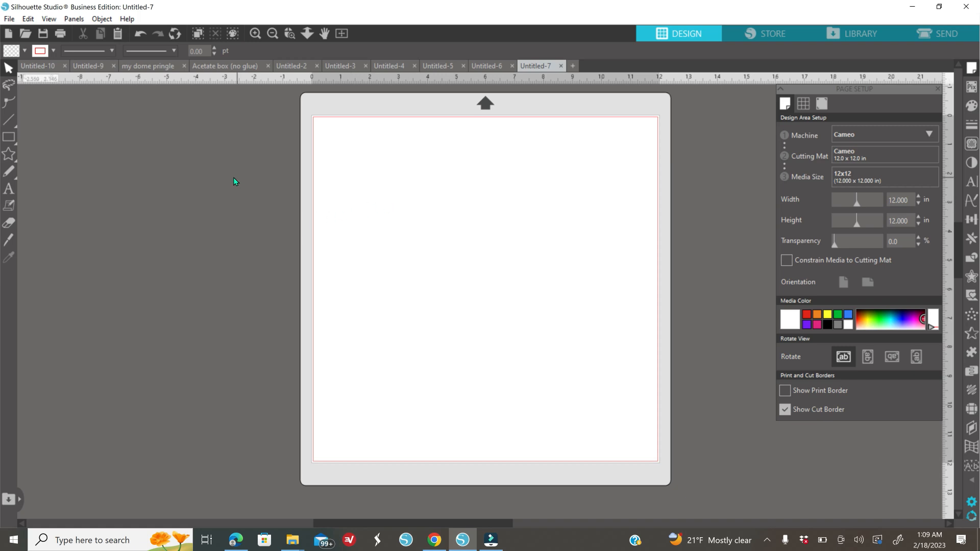
pyautogui.click(9, 19)
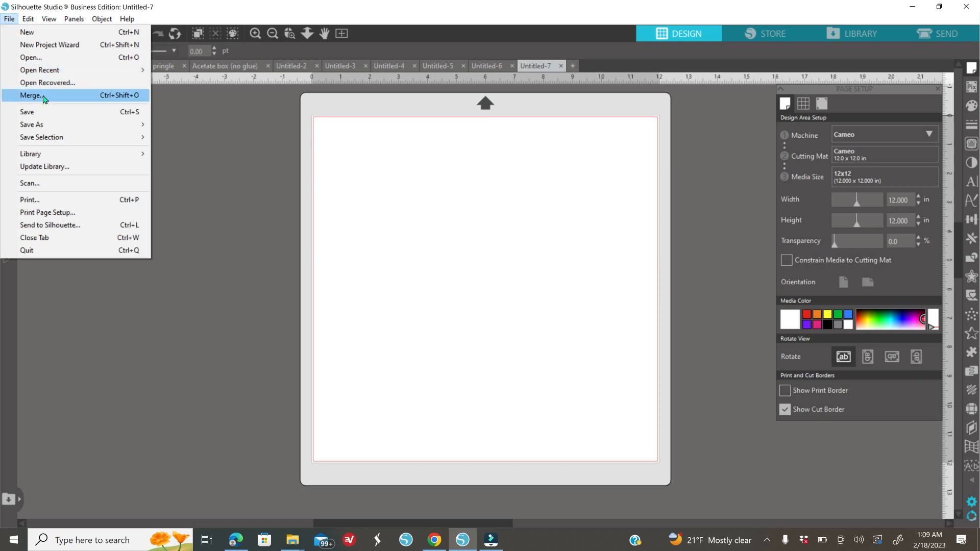
pyautogui.click(260, 227)
pyautogui.click(261, 222)
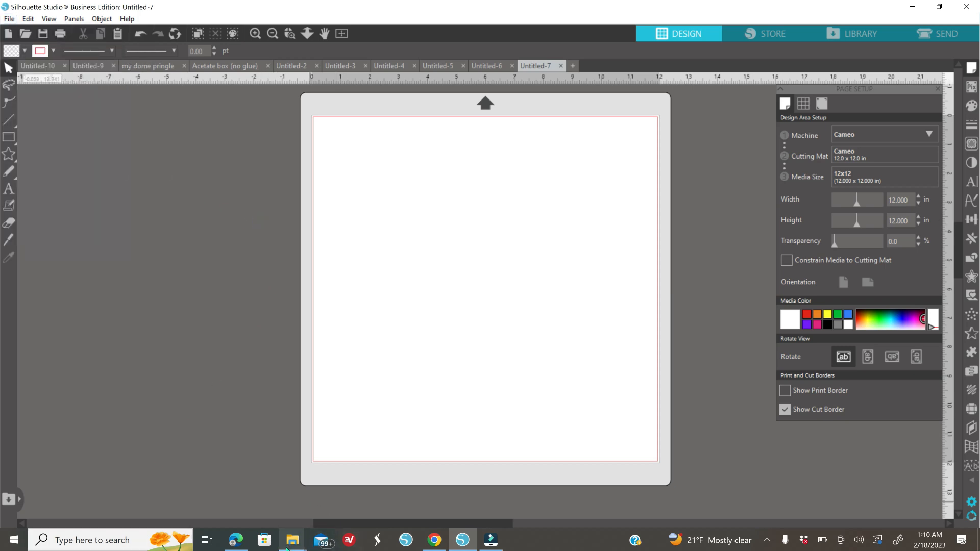
# Import the AI-05 and AI-09 coloring pages into the workspace from the easter\png folder on the USB drive
pyautogui.moveTo(299, 545)
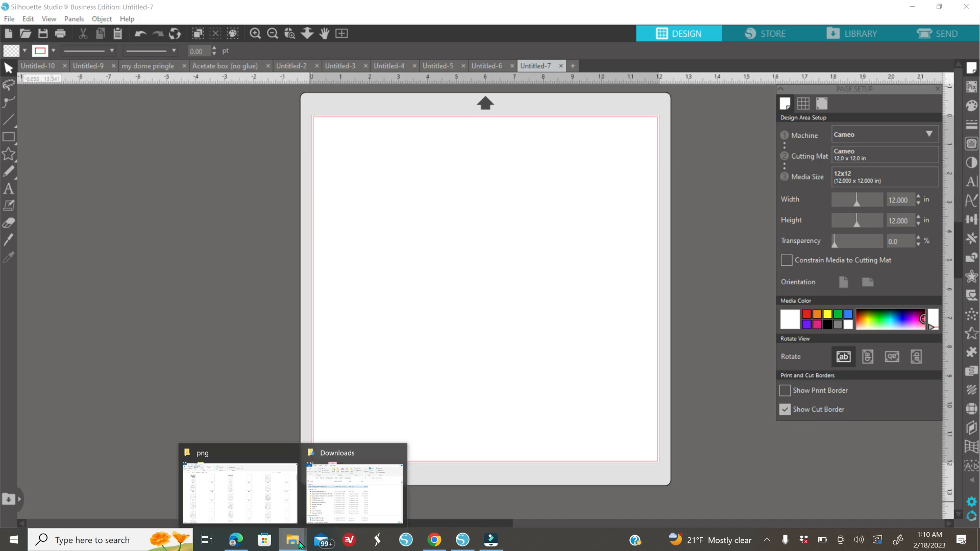
pyautogui.click(338, 502)
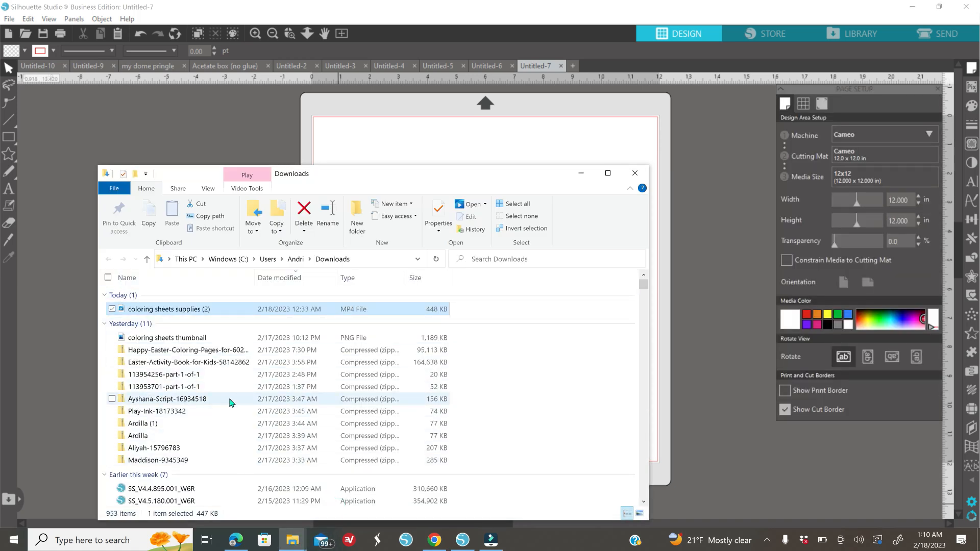
pyautogui.hotkey('alt', 'Tab')
pyautogui.moveTo(362, 395); pyautogui.dragTo(720, 289)
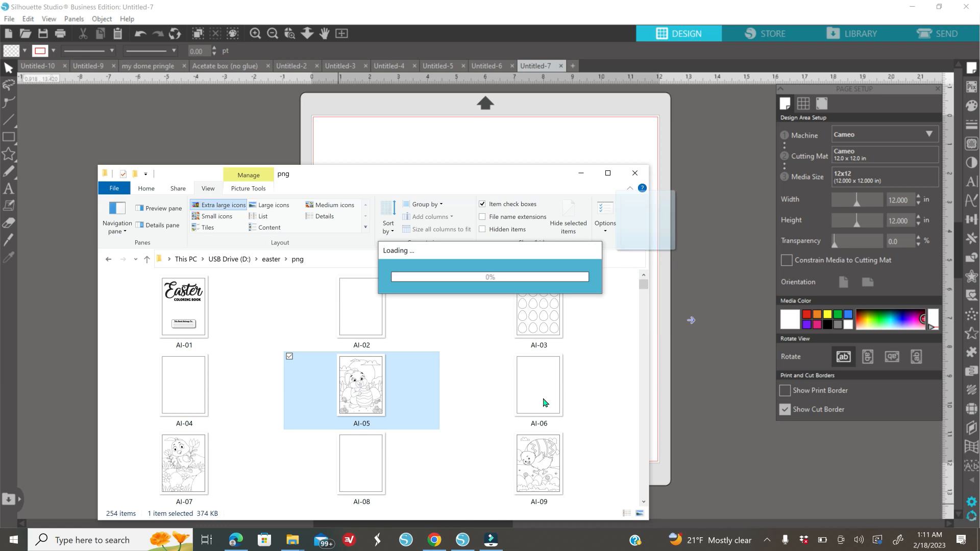
pyautogui.scroll(-1, 577, 452)
pyautogui.moveTo(541, 391); pyautogui.dragTo(859, 431)
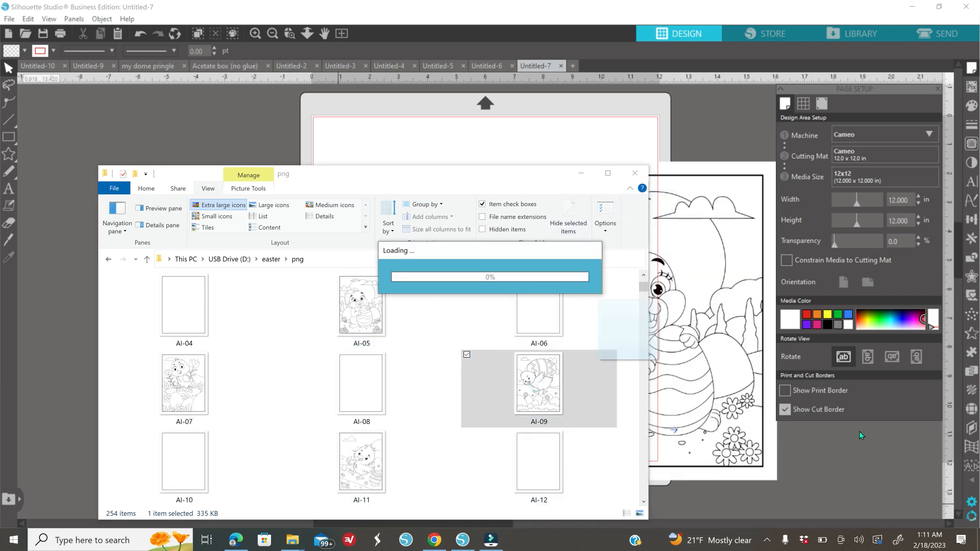
pyautogui.click(581, 173)
# Move the bunny and chick coloring pages off the mat into the empty area on its left
pyautogui.click(273, 33)
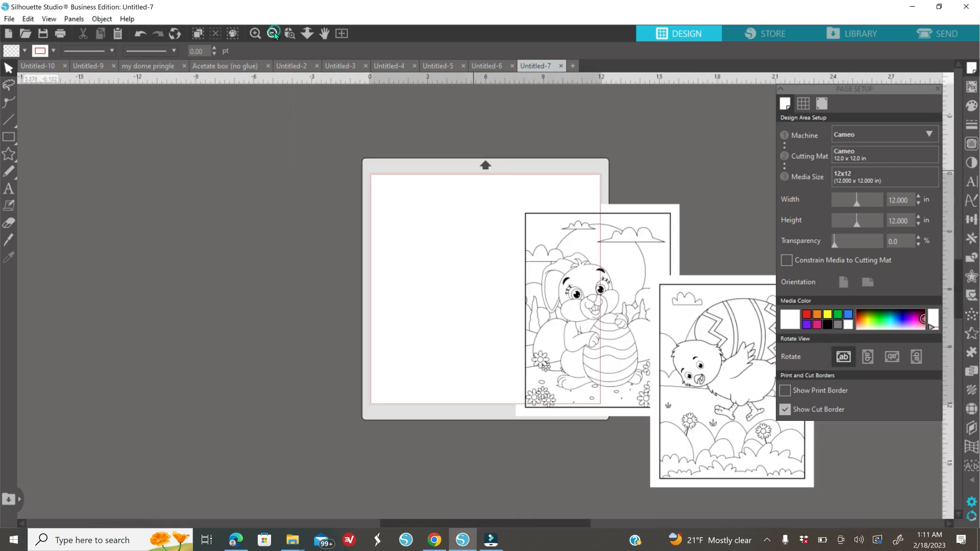
pyautogui.click(274, 34)
pyautogui.moveTo(538, 311); pyautogui.dragTo(316, 283)
pyautogui.moveTo(665, 381); pyautogui.dragTo(243, 302)
pyautogui.click(352, 365)
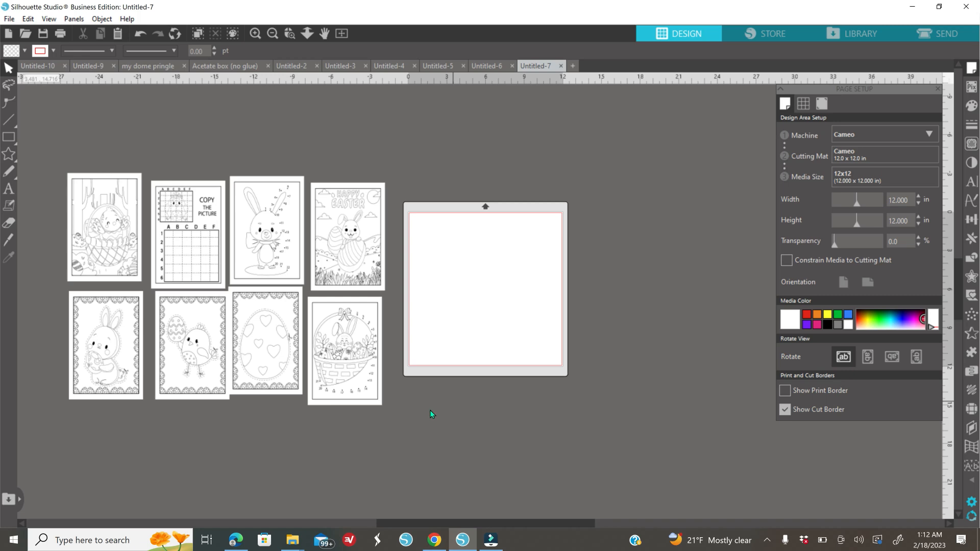
# Import the pastel striped glitter paper and the gray sitting bunny from the easter folder, placing them to the right of the mat
pyautogui.click(292, 540)
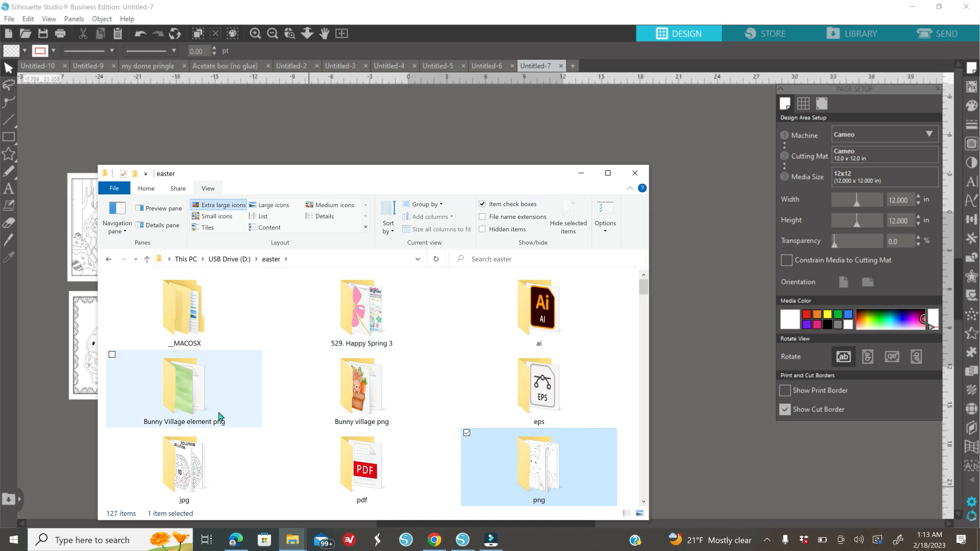
pyautogui.scroll(-3, 498, 463)
pyautogui.moveTo(538, 306); pyautogui.dragTo(720, 250)
pyautogui.scroll(-7, 458, 418)
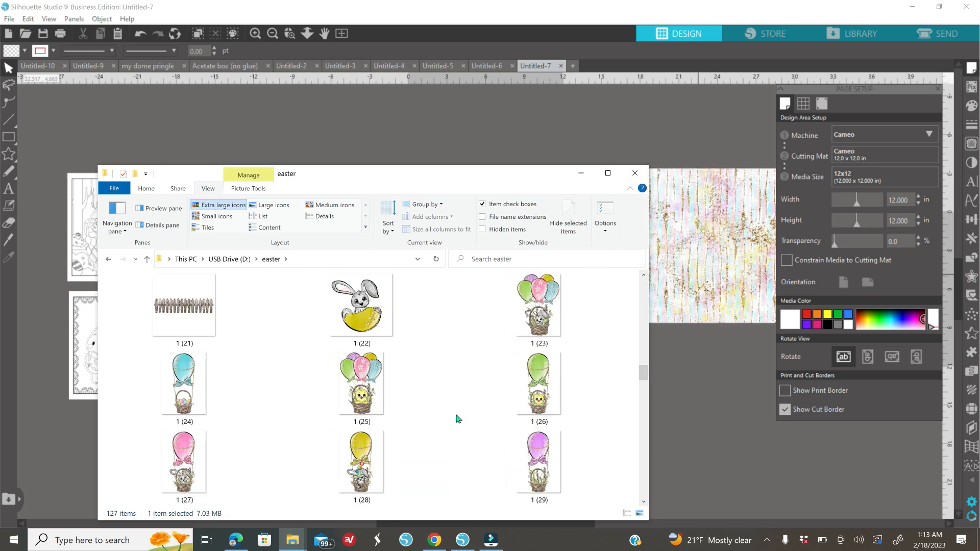
pyautogui.scroll(-3, 458, 418)
pyautogui.moveTo(230, 398); pyautogui.dragTo(711, 395)
# Import the hatching chick 1 (59) and the Happy Easter title 1 (8) from the easter folder, placing them near the gray bunny
pyautogui.scroll(-3, 513, 413)
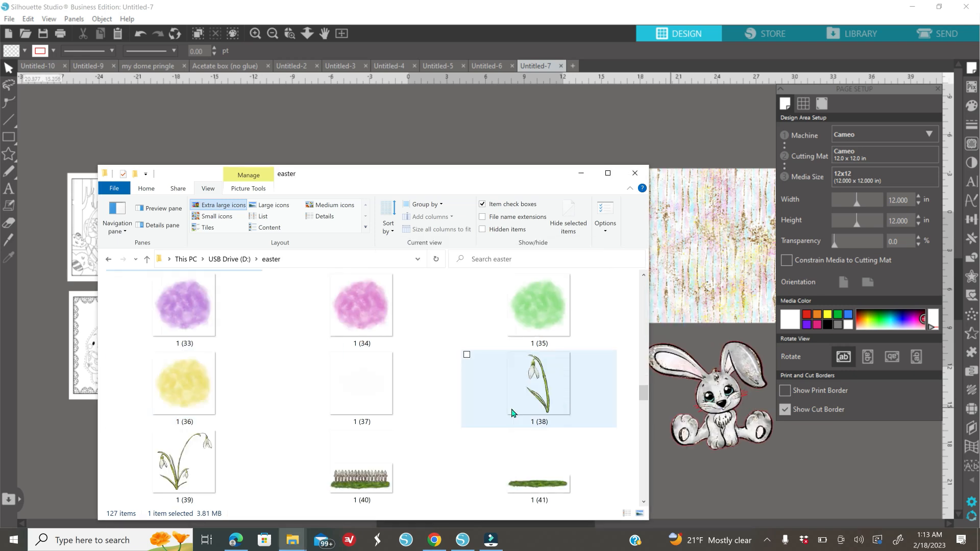
pyautogui.scroll(-12, 513, 413)
pyautogui.moveTo(539, 307); pyautogui.dragTo(663, 352)
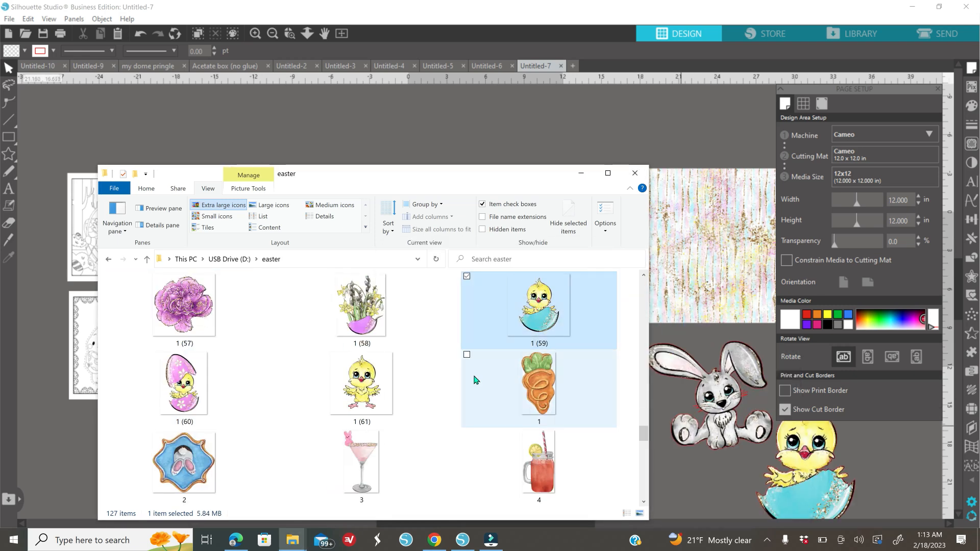
pyautogui.scroll(-3, 406, 357)
pyautogui.scroll(20, 404, 357)
pyautogui.scroll(-3, 433, 413)
pyautogui.moveTo(531, 417); pyautogui.dragTo(702, 455)
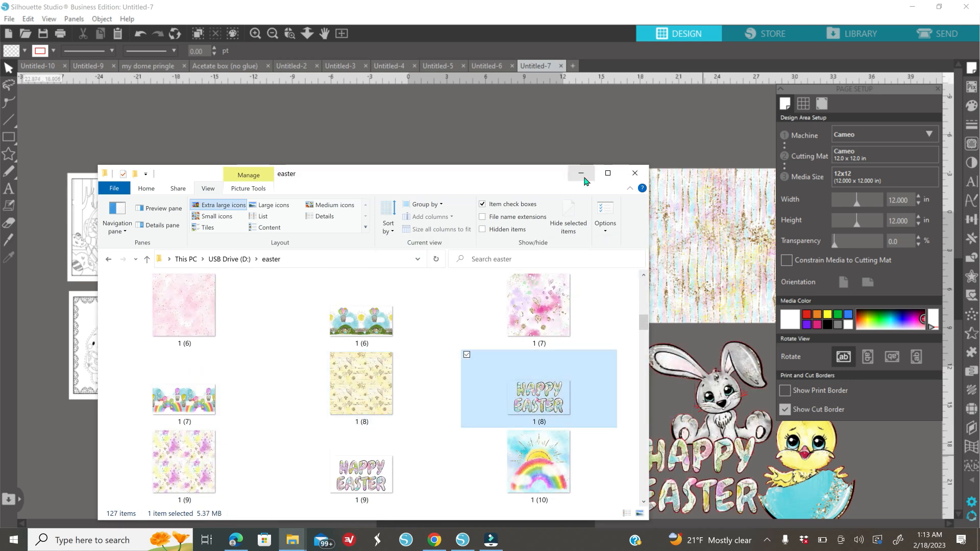
pyautogui.click(581, 173)
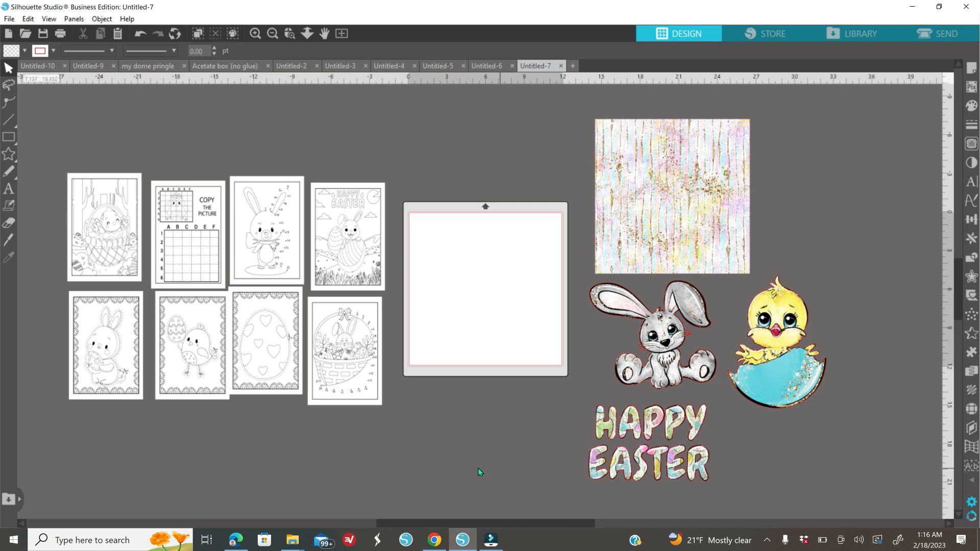
# Resize the Happy Easter bunny coloring page to 5.5 in wide and 8 in high
pyautogui.click(351, 257)
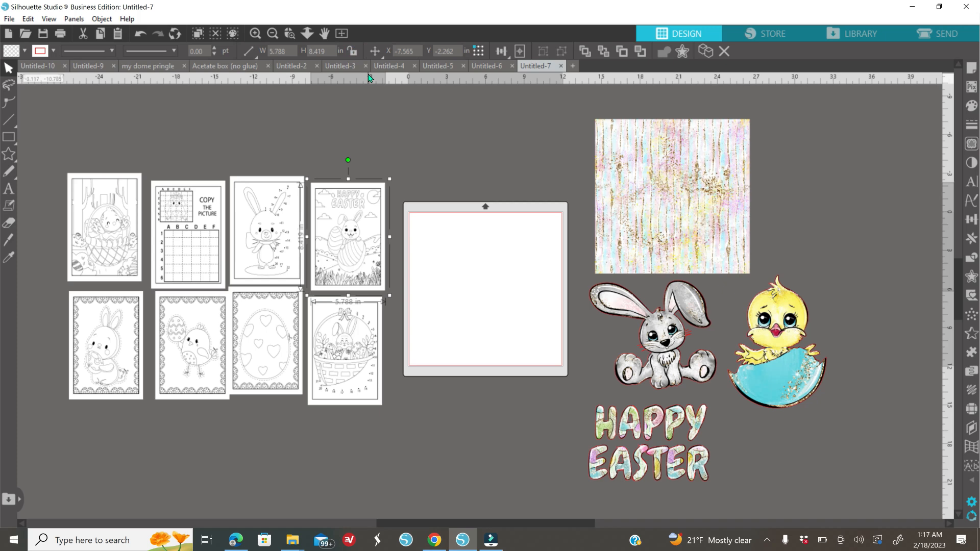
pyautogui.click(295, 54)
pyautogui.write('5.5')
pyautogui.press('Return')
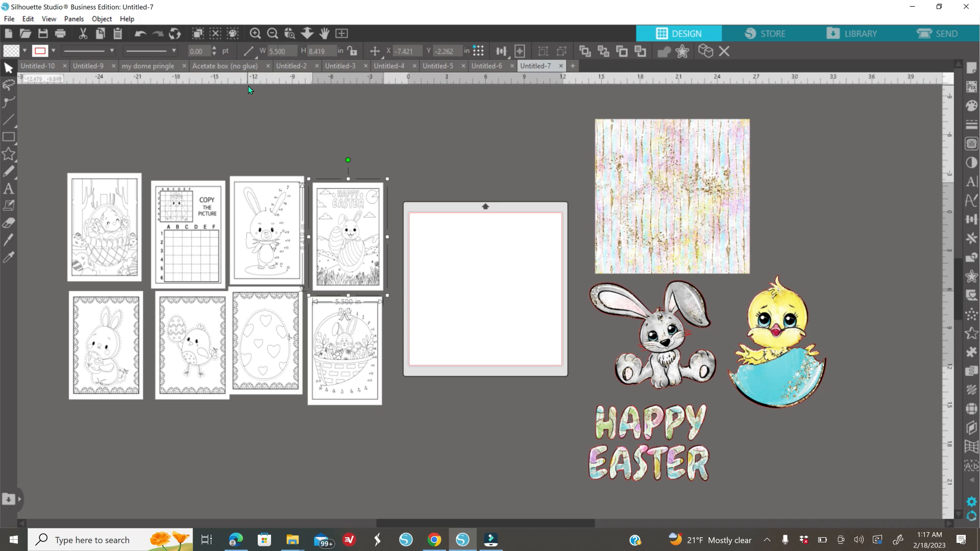
pyautogui.moveTo(330, 52); pyautogui.dragTo(291, 69)
pyautogui.write('8')
pyautogui.press('Return')
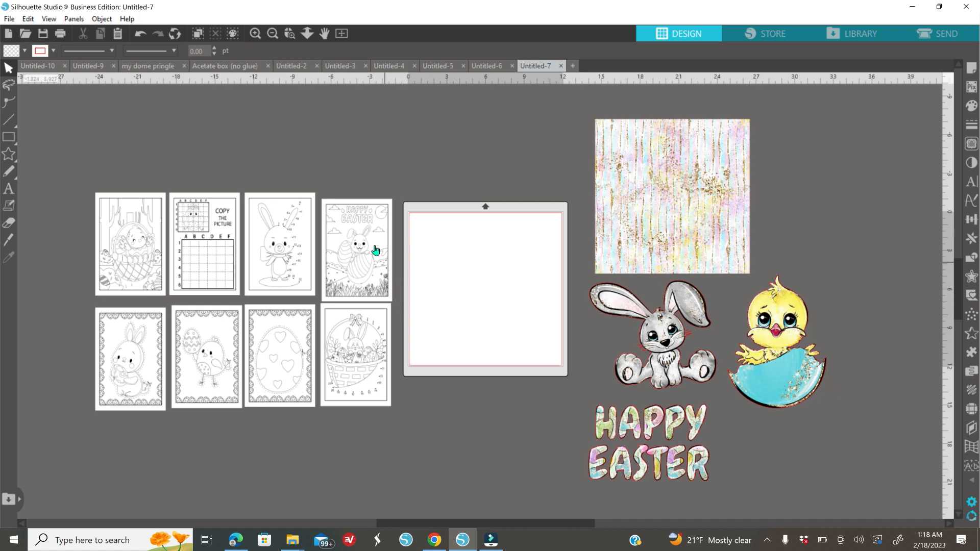
# Draw a rectangle about 13.9 in wide and 4 in high above the mat
pyautogui.moveTo(9, 138)
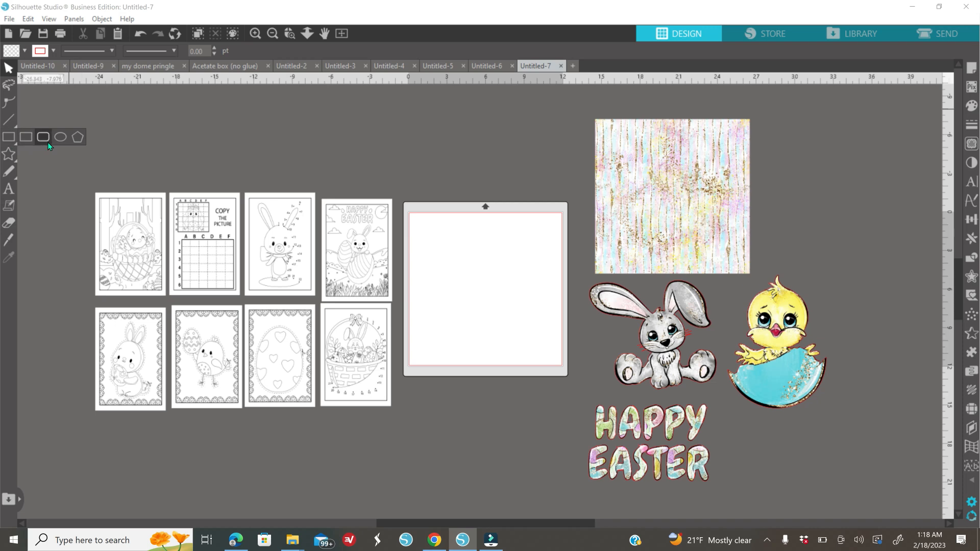
pyautogui.click(22, 138)
pyautogui.moveTo(374, 127)
pyautogui.mouseDown()
pyautogui.moveTo(382, 158)
pyautogui.moveTo(557, 181)
pyautogui.mouseUp()
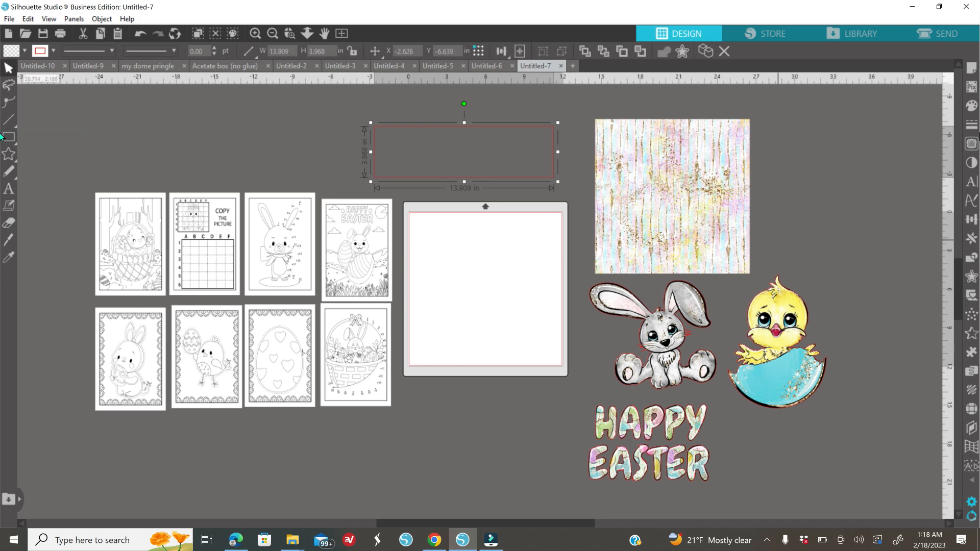
# Fill the rectangle with light pink FBD3D5 and make its outline transparent
pyautogui.click(972, 107)
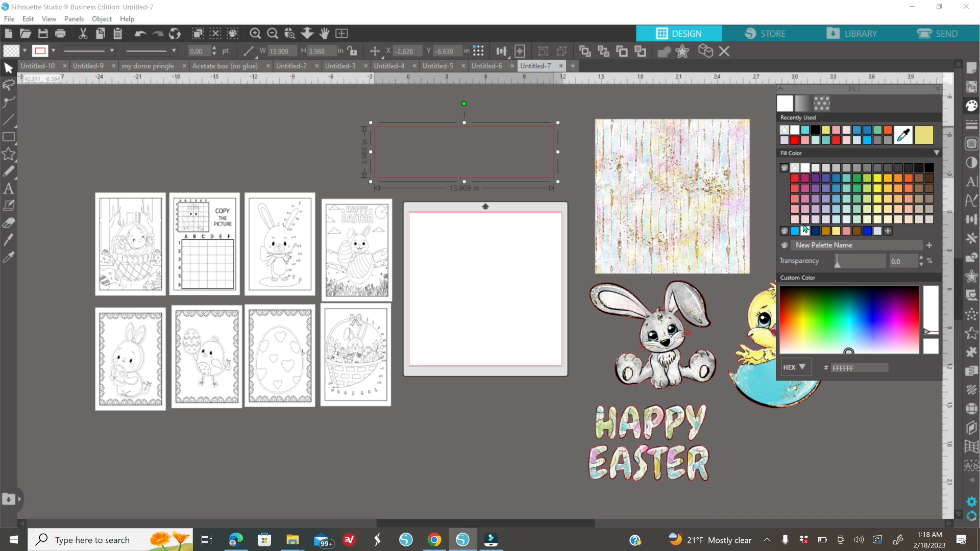
pyautogui.click(795, 220)
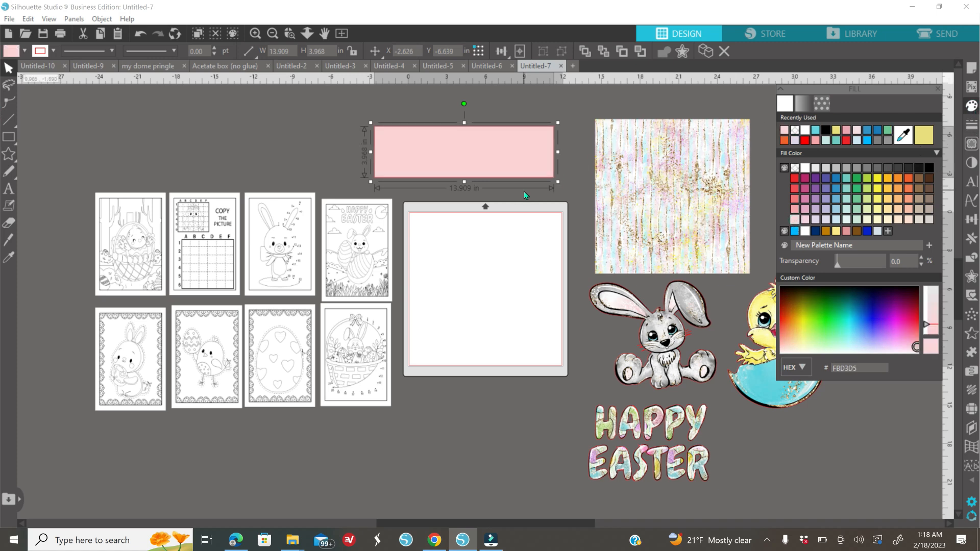
pyautogui.click(971, 125)
pyautogui.click(804, 103)
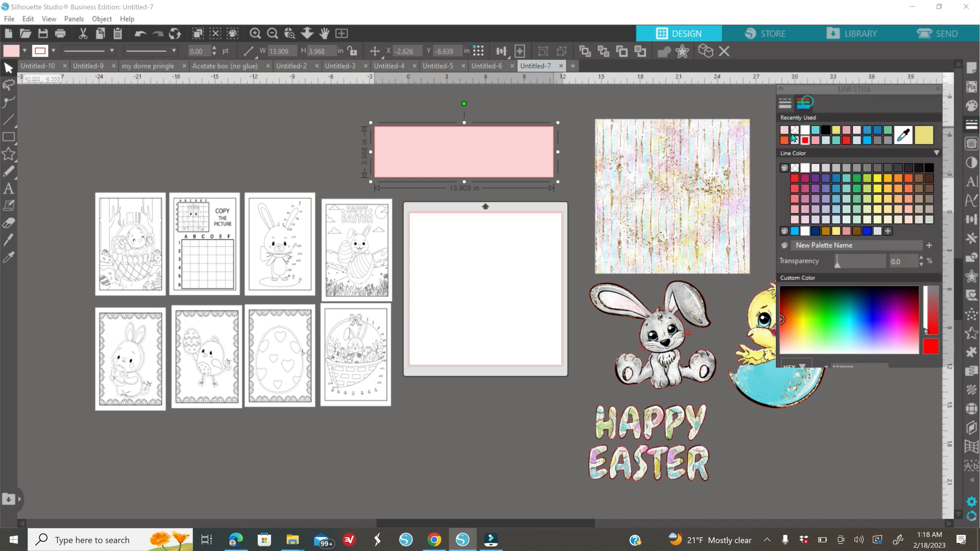
pyautogui.click(794, 131)
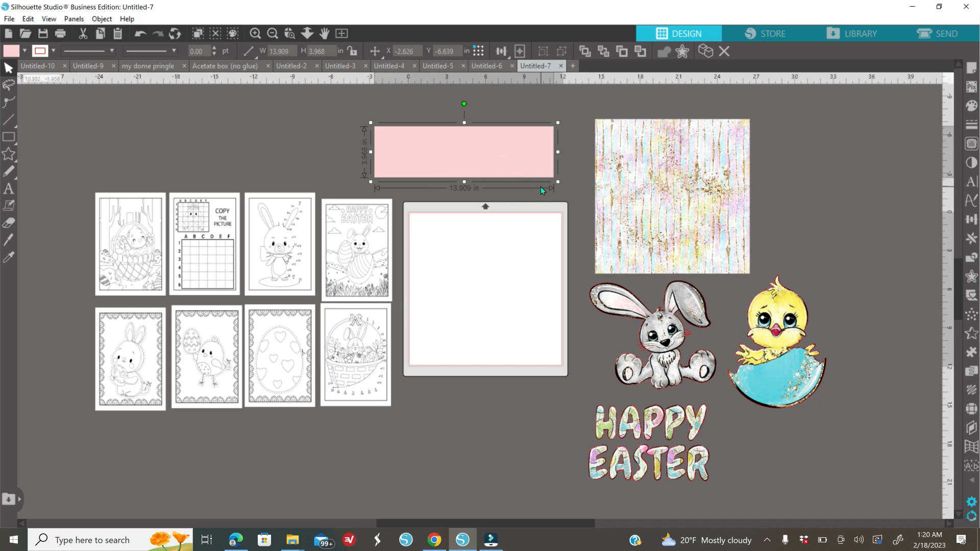
# Set the pink rectangle to 6.25 in wide by 2 in high and move it onto the upper part of the mat
pyautogui.doubleClick(277, 51)
pyautogui.write('6.25')
pyautogui.press('Return')
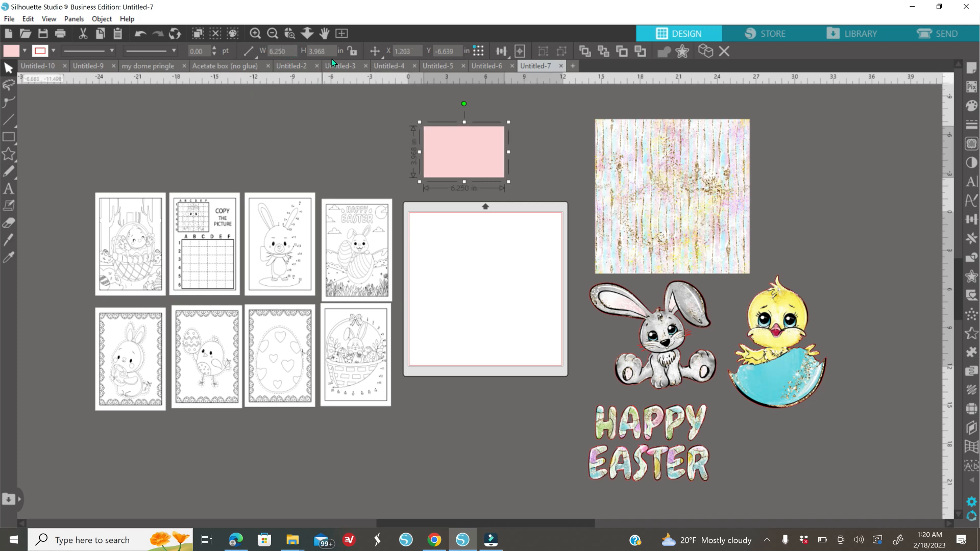
pyautogui.doubleClick(330, 51)
pyautogui.write('2')
pyautogui.press('Return')
pyautogui.moveTo(465, 158); pyautogui.dragTo(462, 257)
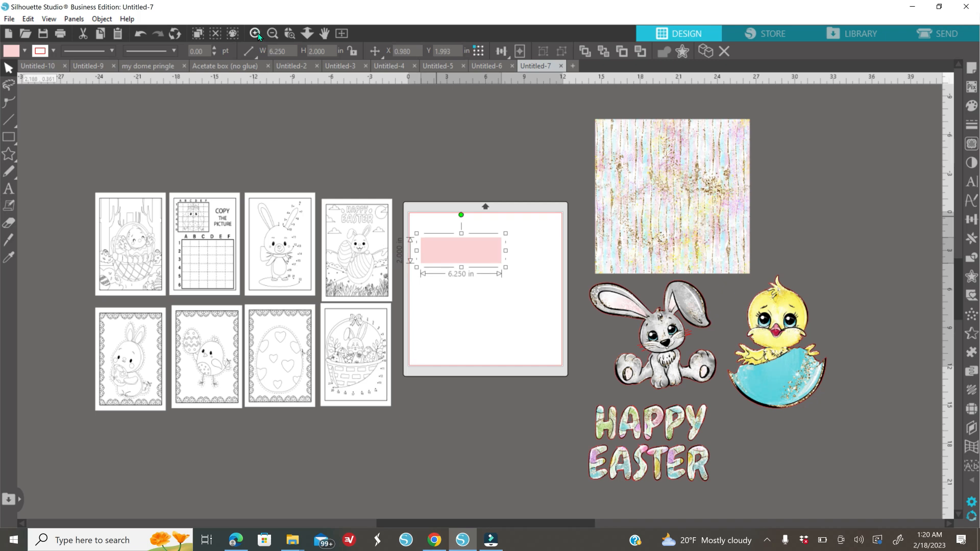
# Reposition the pink rectangle on the mat to about X 2.45 in, Y 2.33 in, and deselect it
pyautogui.click(256, 34)
pyautogui.click(256, 34)
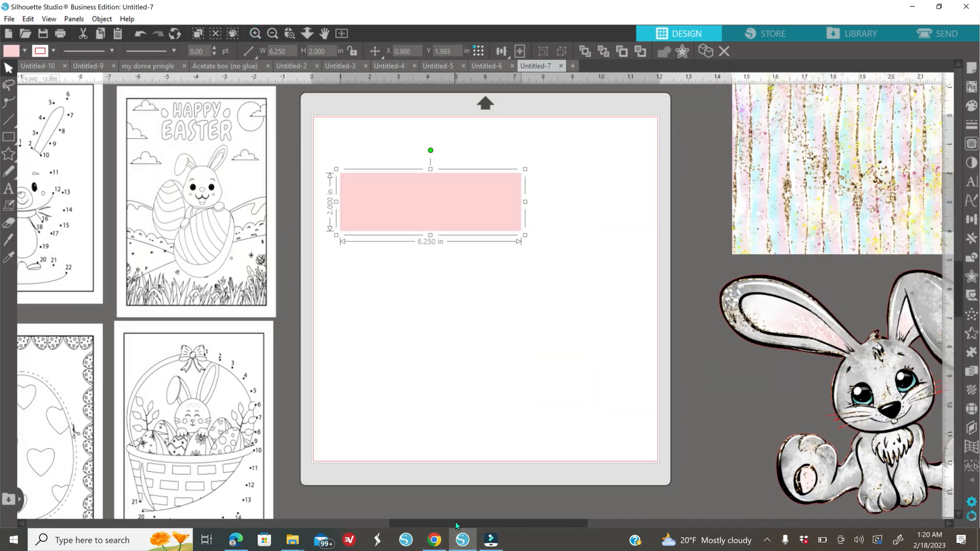
pyautogui.moveTo(464, 520); pyautogui.dragTo(481, 518)
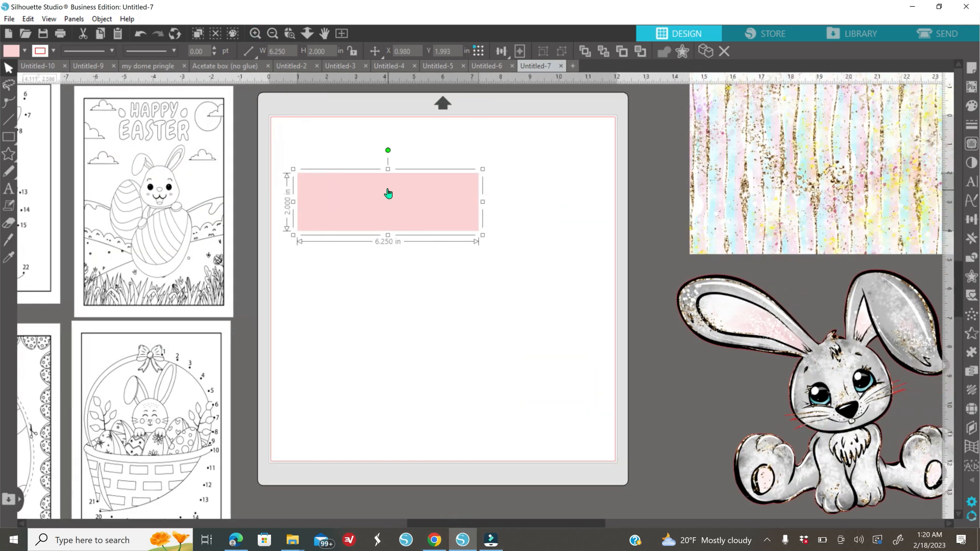
pyautogui.moveTo(387, 193); pyautogui.dragTo(430, 202)
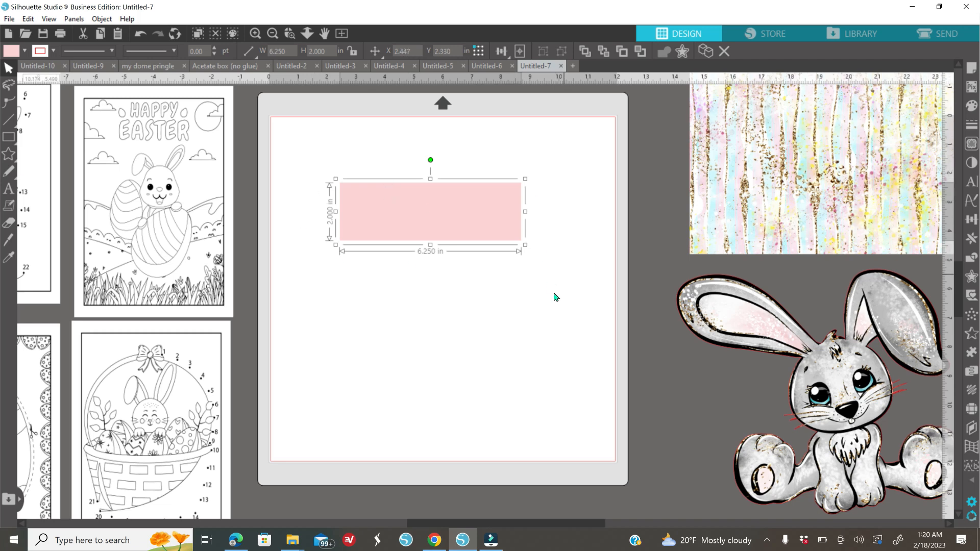
pyautogui.click(421, 327)
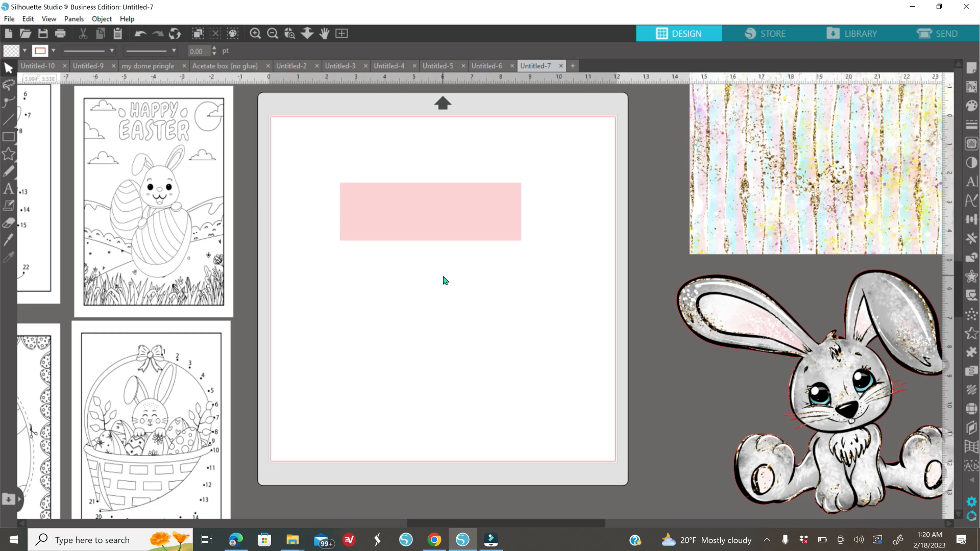
# Open the grid and snapping settings, and draw a circle about 0.9 in across below the pink rectangle
pyautogui.click(973, 69)
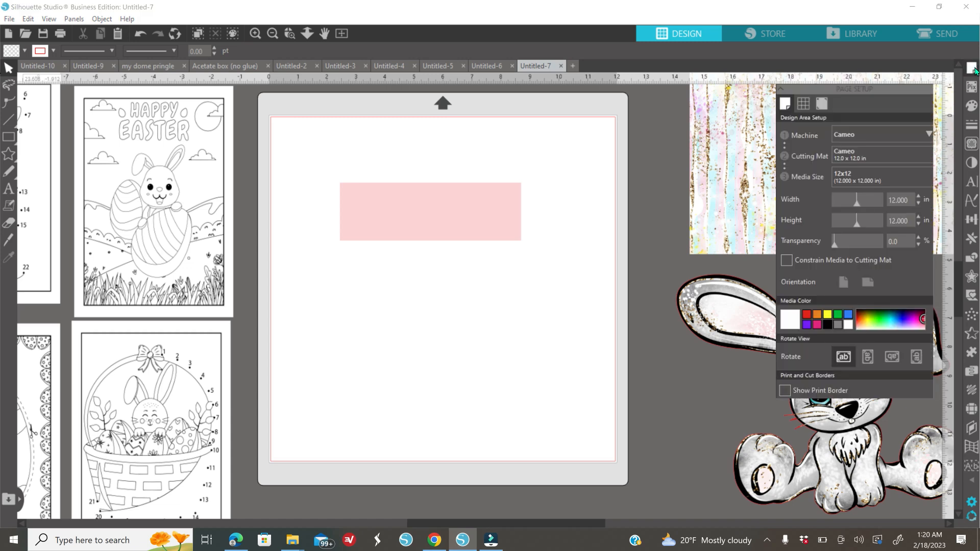
pyautogui.click(803, 105)
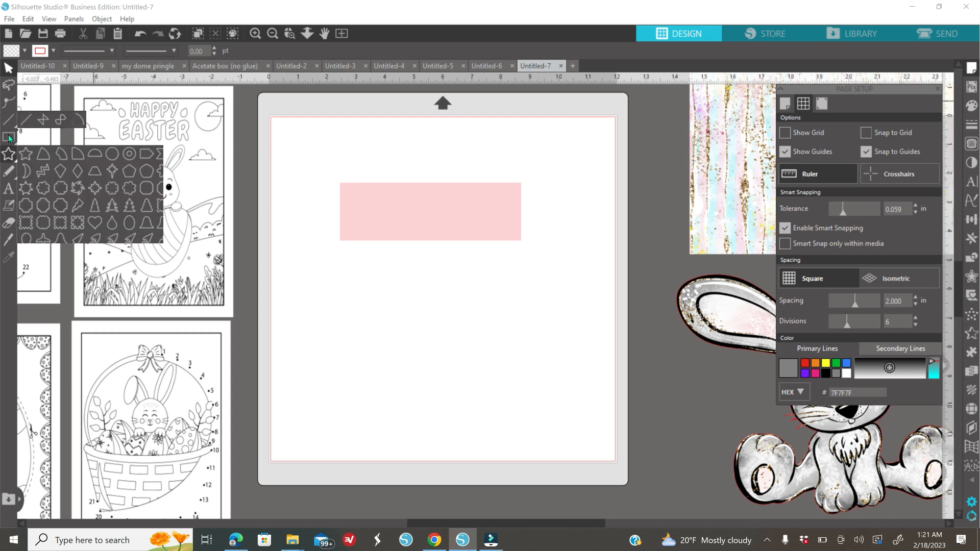
pyautogui.moveTo(8, 138)
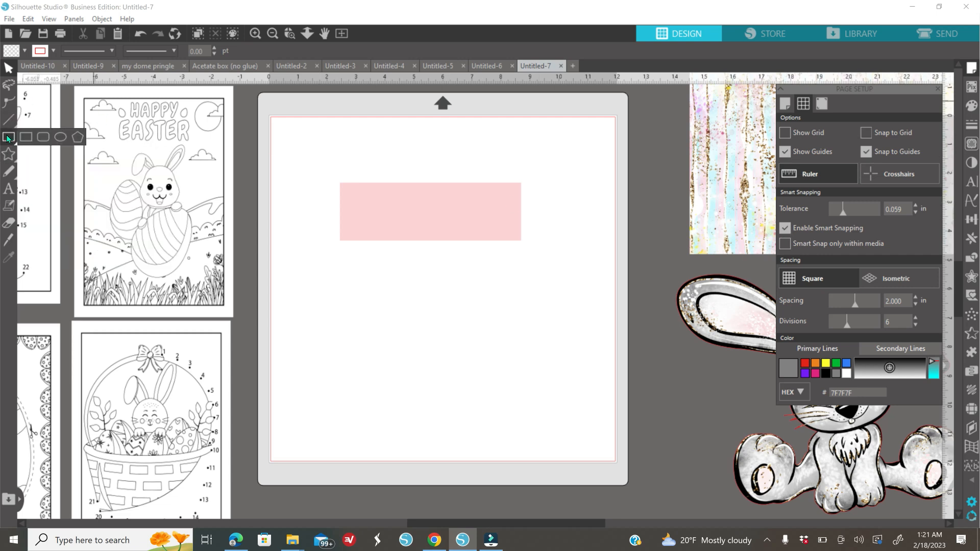
pyautogui.click(60, 143)
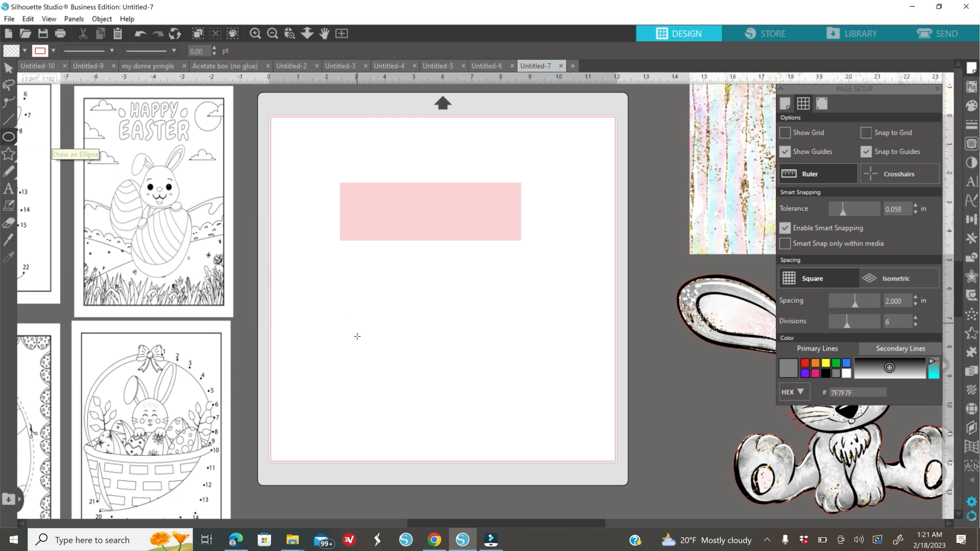
pyautogui.moveTo(362, 346); pyautogui.dragTo(389, 369)
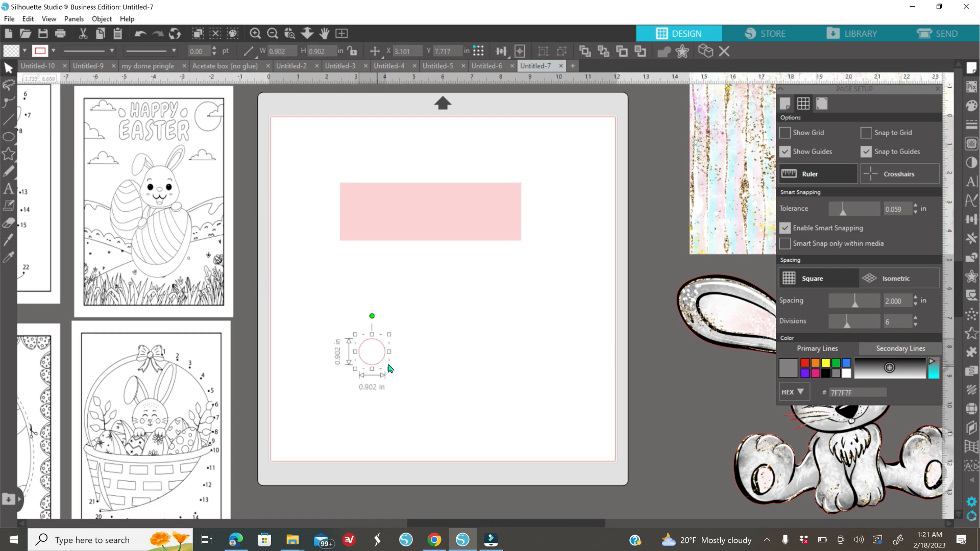
# Set the circle to 1 in wide by 1 in high and fill it with red ED242B
pyautogui.doubleClick(289, 50)
pyautogui.press('Return')
pyautogui.doubleClick(332, 51)
pyautogui.write('1.000')
pyautogui.press('Return')
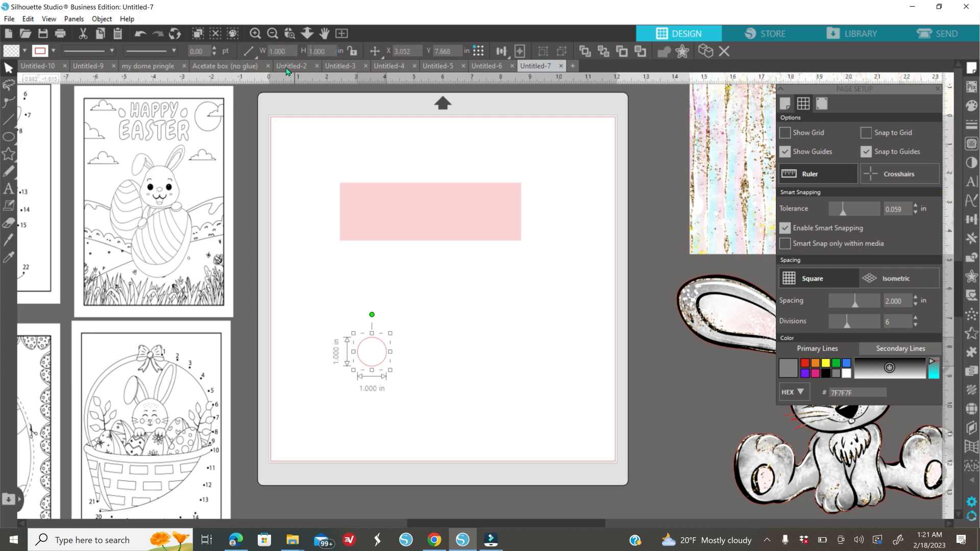
pyautogui.click(972, 106)
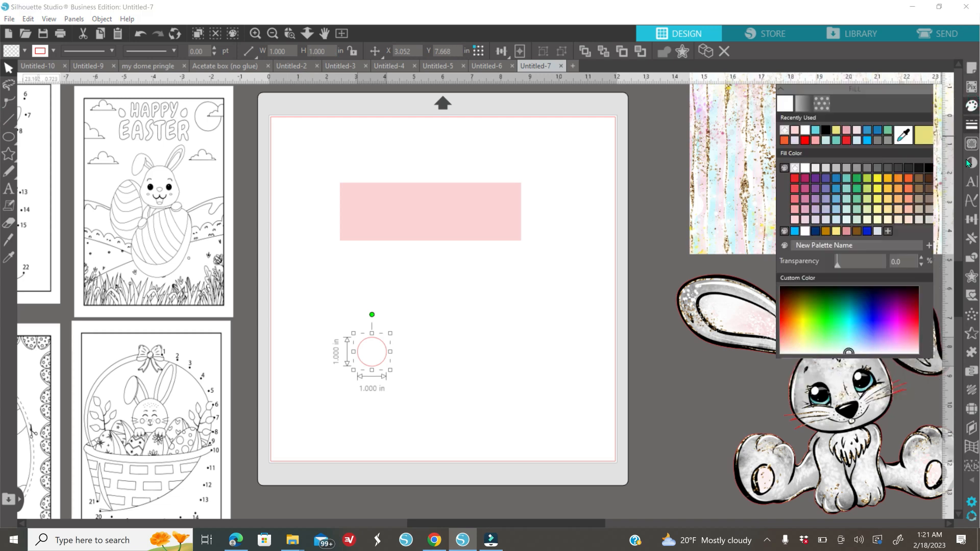
pyautogui.click(795, 179)
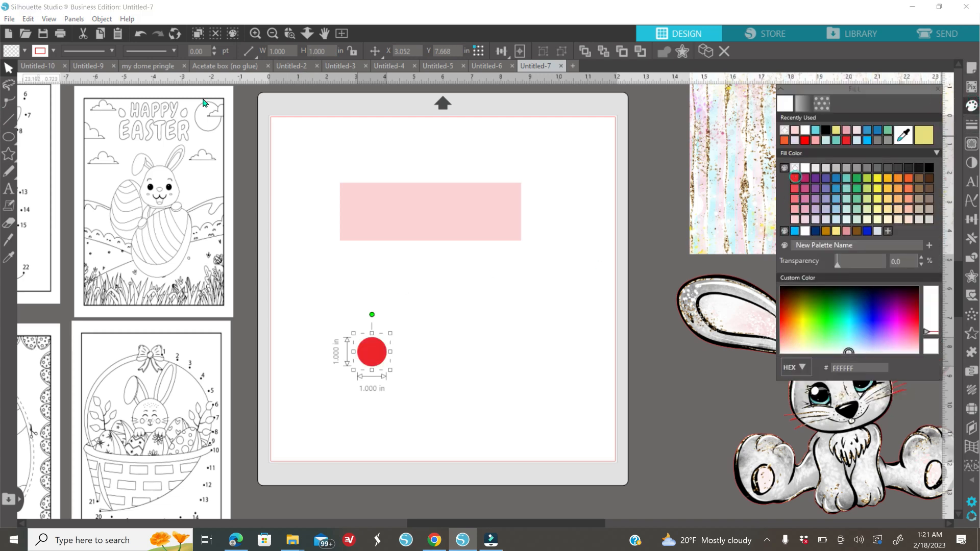
# Move the red circle onto the lower-left corner of the pink rectangle
pyautogui.click(255, 34)
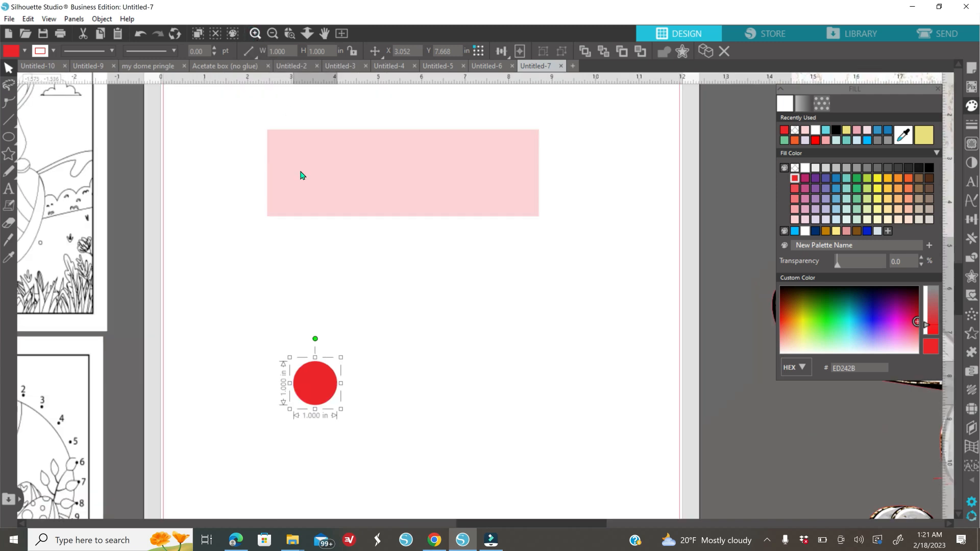
pyautogui.scroll(2, 334, 398)
pyautogui.moveTo(328, 426); pyautogui.dragTo(282, 247)
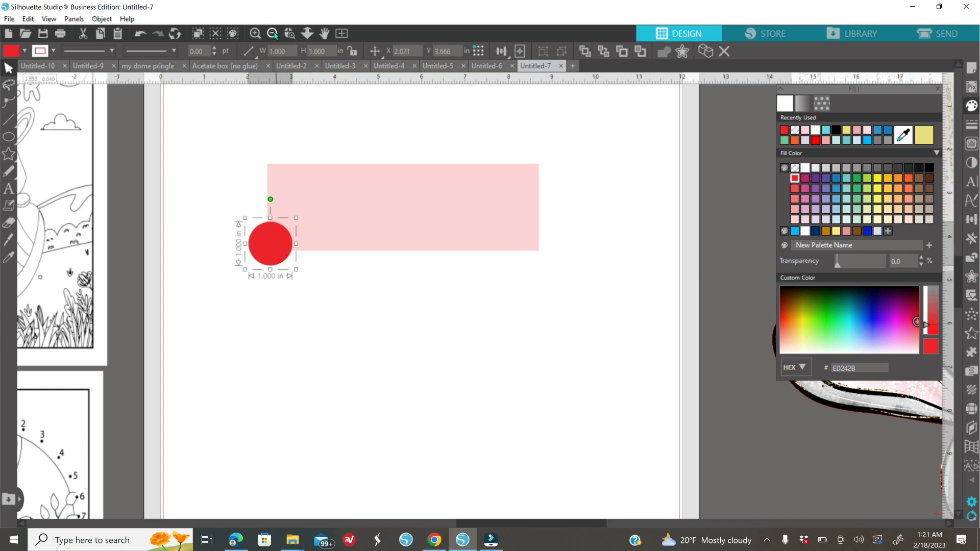
# Move the striped pattern, bunny, chick and Happy Easter graphics together farther down and right, away from the mat
pyautogui.click(273, 34)
pyautogui.click(273, 34)
pyautogui.click(273, 34)
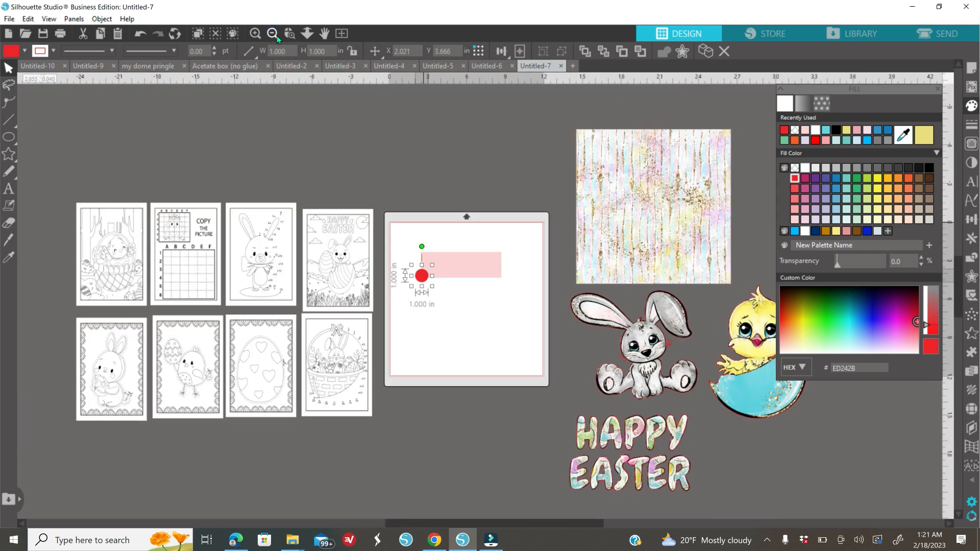
pyautogui.click(272, 33)
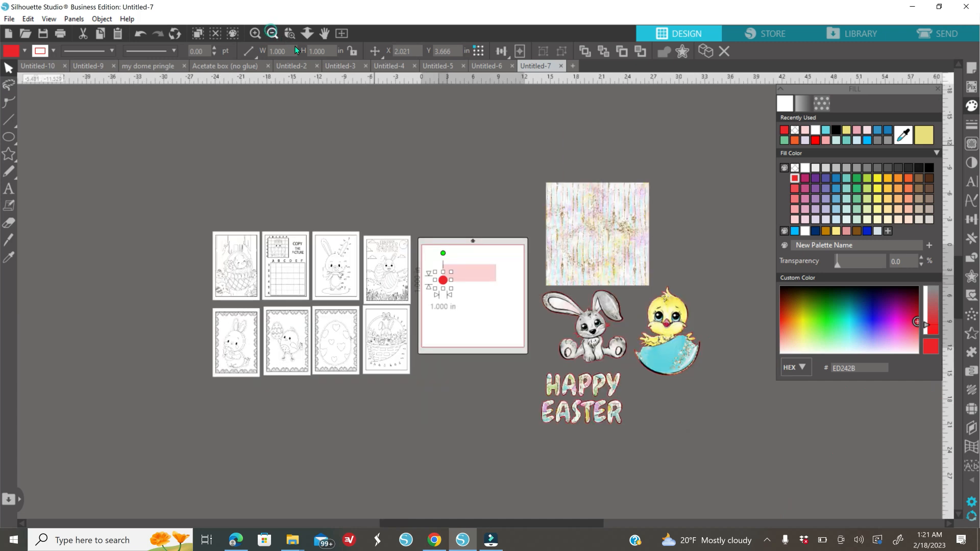
pyautogui.moveTo(532, 160); pyautogui.dragTo(694, 408)
pyautogui.moveTo(672, 353); pyautogui.dragTo(792, 517)
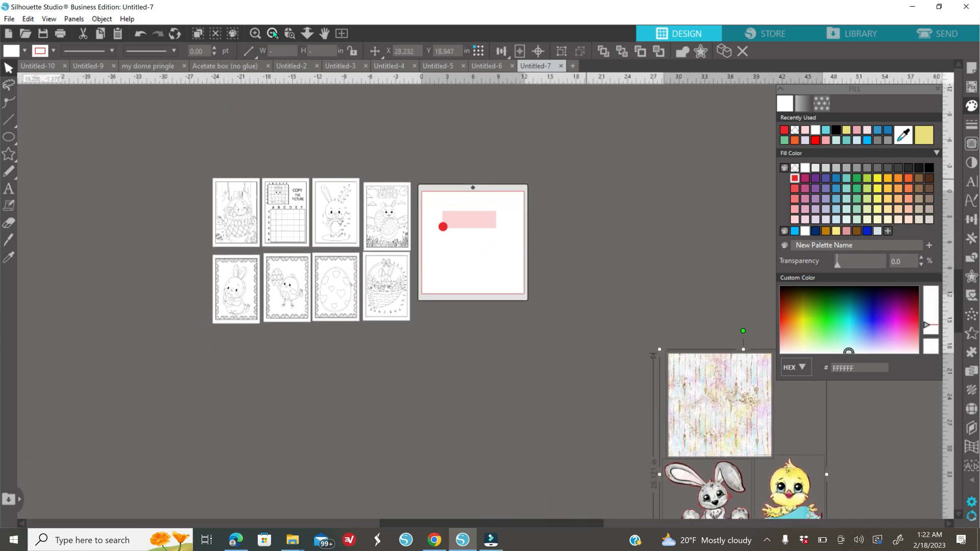
# Move the group of eight coloring pages to the empty area below the mat
pyautogui.click(272, 33)
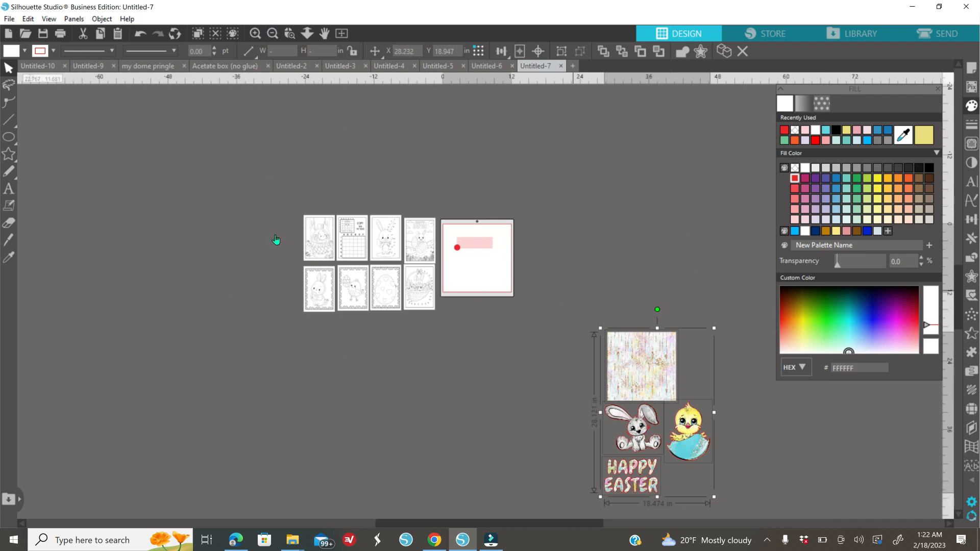
pyautogui.click(421, 306)
pyautogui.moveTo(416, 292); pyautogui.dragTo(551, 500)
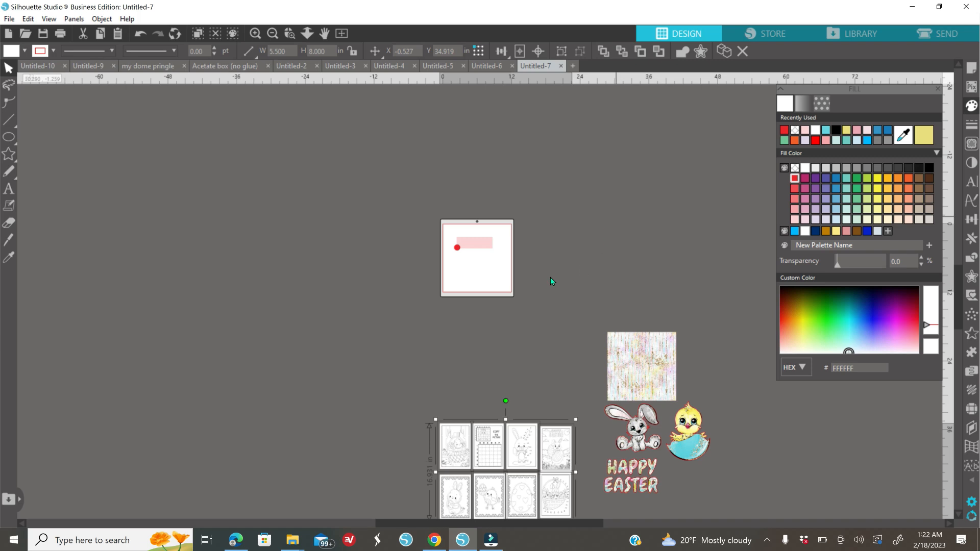
# Center the red circle exactly on the pink rectangle's lower-left corner using smart snapping, and deselect it
pyautogui.click(256, 34)
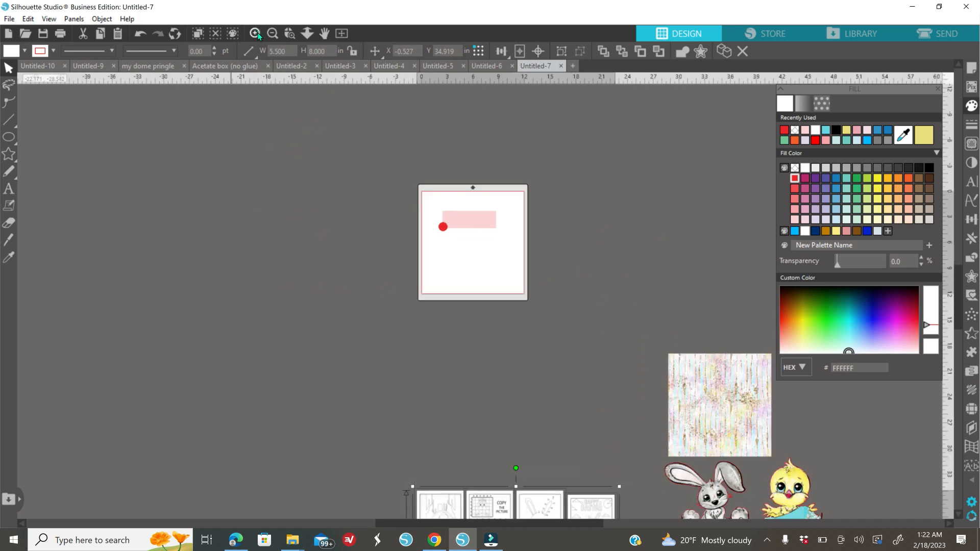
pyautogui.click(256, 34)
pyautogui.click(256, 34)
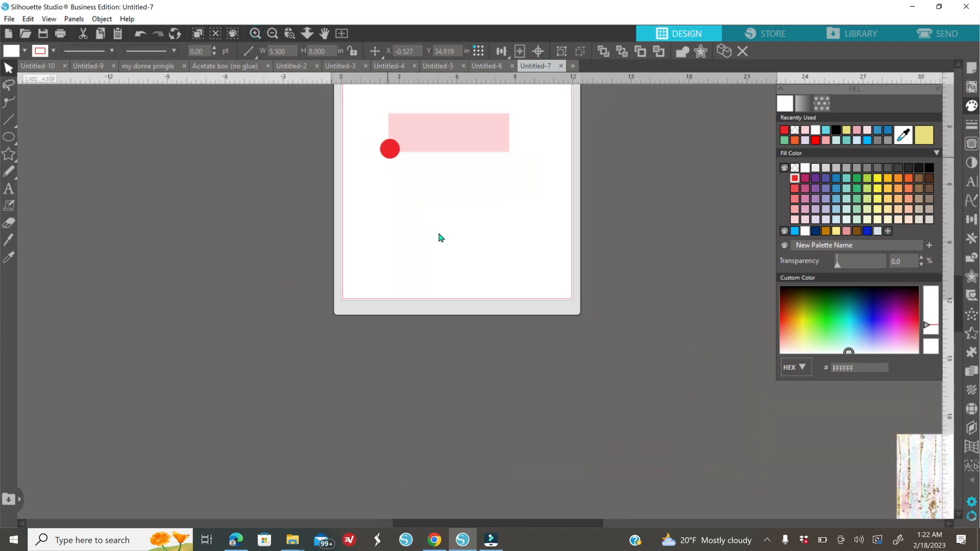
pyautogui.scroll(1, 428, 236)
pyautogui.click(256, 34)
pyautogui.click(256, 34)
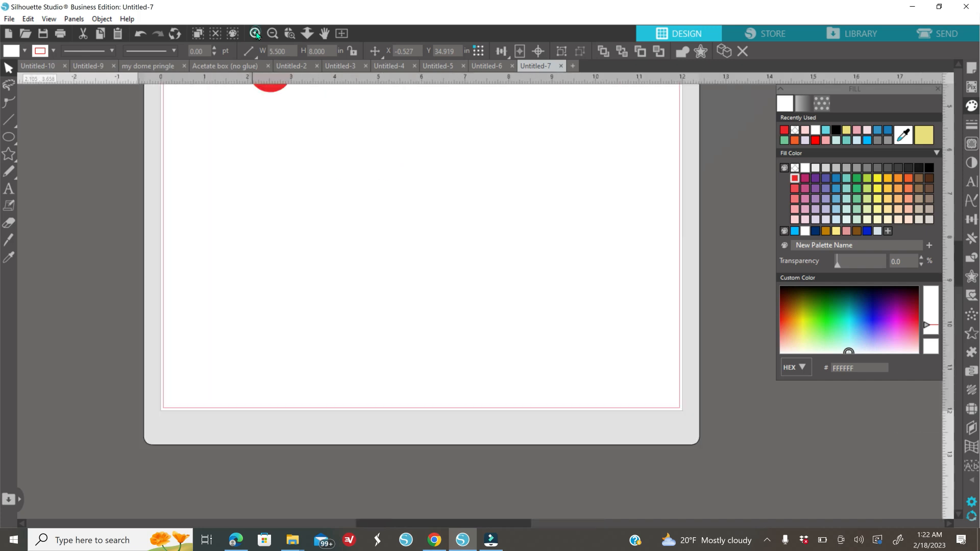
pyautogui.click(256, 34)
pyautogui.scroll(5, 317, 274)
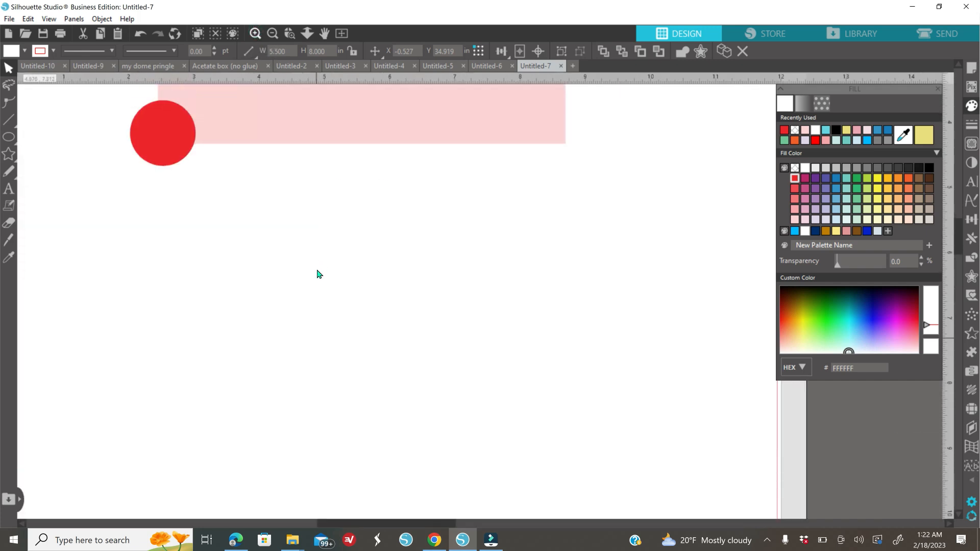
pyautogui.scroll(1, 216, 306)
pyautogui.moveTo(177, 295)
pyautogui.mouseDown()
pyautogui.moveTo(171, 283)
pyautogui.moveTo(178, 311)
pyautogui.moveTo(185, 307)
pyautogui.moveTo(175, 309)
pyautogui.mouseUp()
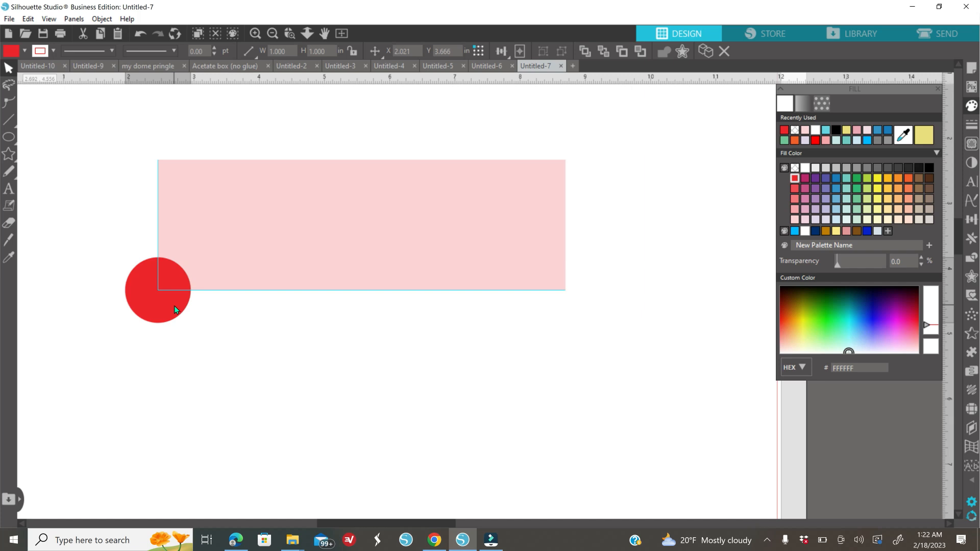
pyautogui.moveTo(173, 309); pyautogui.dragTo(175, 310)
pyautogui.click(225, 400)
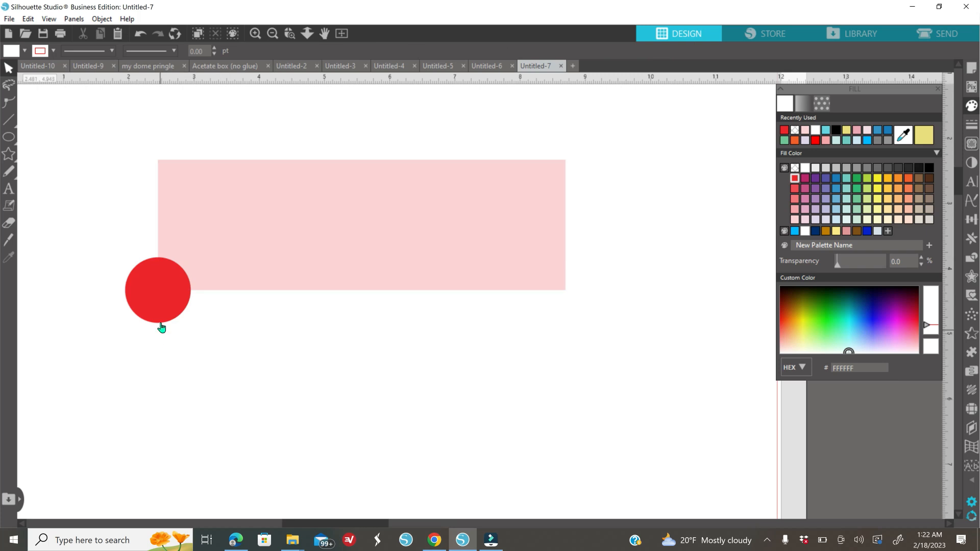
# Duplicate the red circle and place the copy near the pink rectangle's lower-right corner
pyautogui.click(162, 325)
pyautogui.rightClick(234, 384)
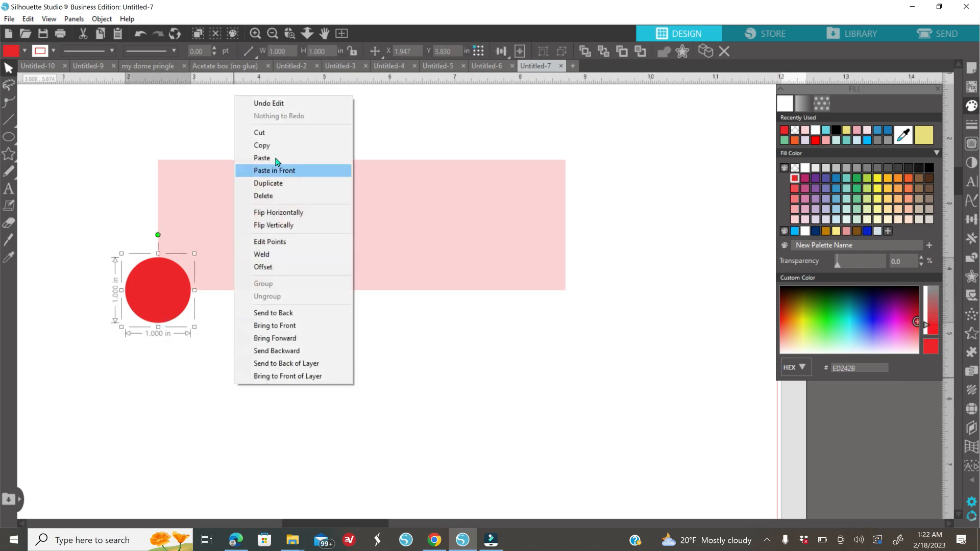
pyautogui.click(278, 183)
pyautogui.moveTo(214, 311); pyautogui.dragTo(568, 295)
# Move the coloring pages far to the right of the mat, past the colored Easter graphics
pyautogui.click(273, 34)
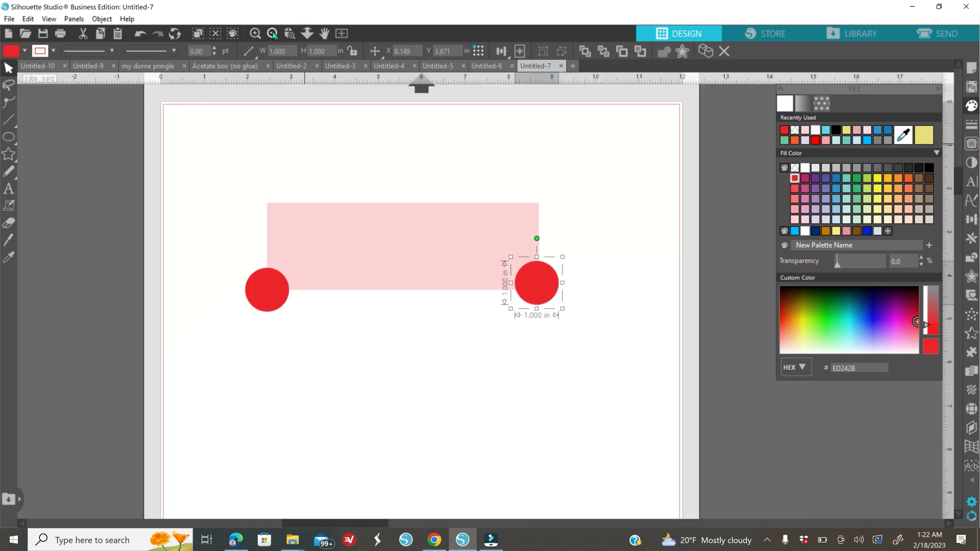
pyautogui.click(273, 34)
pyautogui.click(273, 35)
pyautogui.click(273, 35)
pyautogui.click(273, 35)
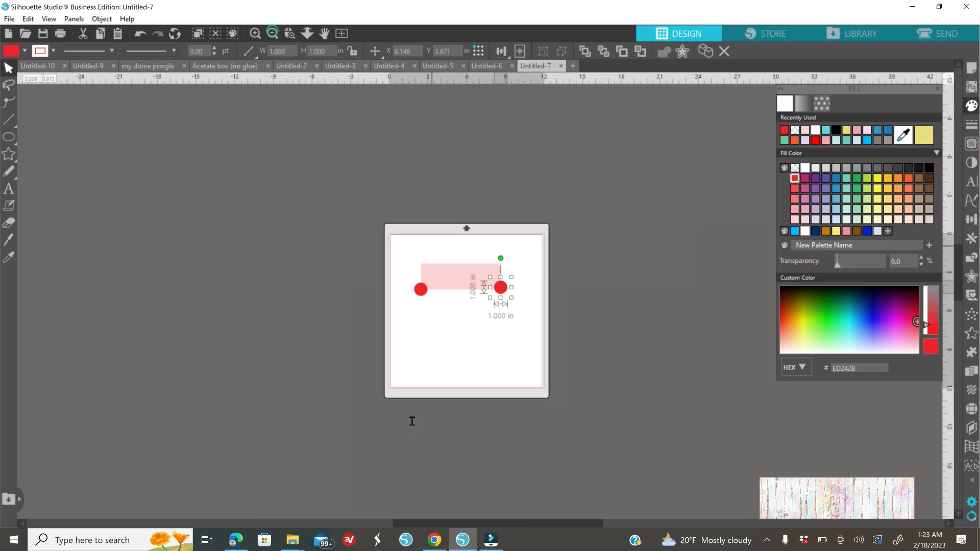
pyautogui.scroll(-5, 410, 327)
pyautogui.moveTo(586, 472); pyautogui.dragTo(969, 463)
# Snap the second red circle's center to the pink rectangle's lower-right corner and deselect it
pyautogui.click(255, 34)
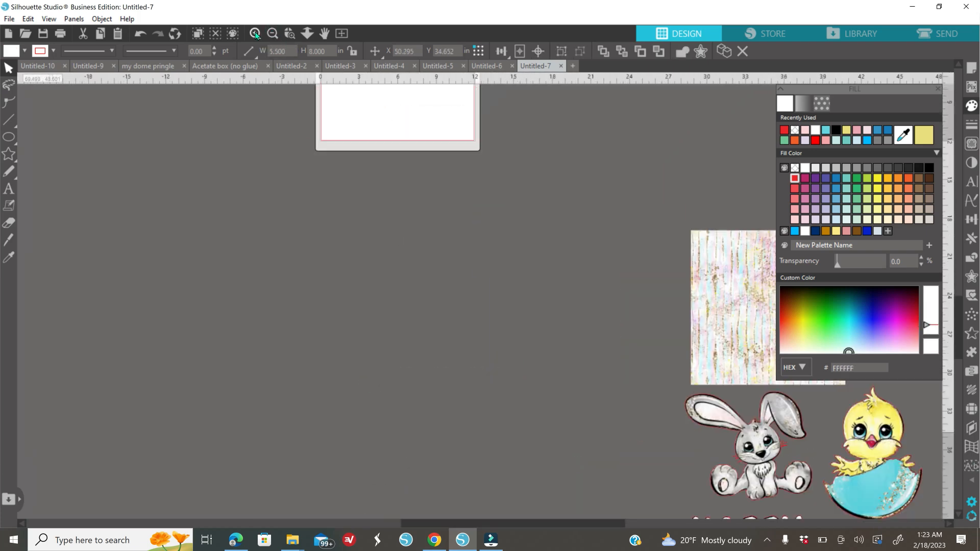
pyautogui.click(255, 34)
pyautogui.click(255, 33)
pyautogui.scroll(7, 273, 310)
pyautogui.click(255, 34)
pyautogui.moveTo(299, 213); pyautogui.dragTo(301, 213)
pyautogui.click(332, 365)
pyautogui.moveTo(330, 522); pyautogui.dragTo(303, 521)
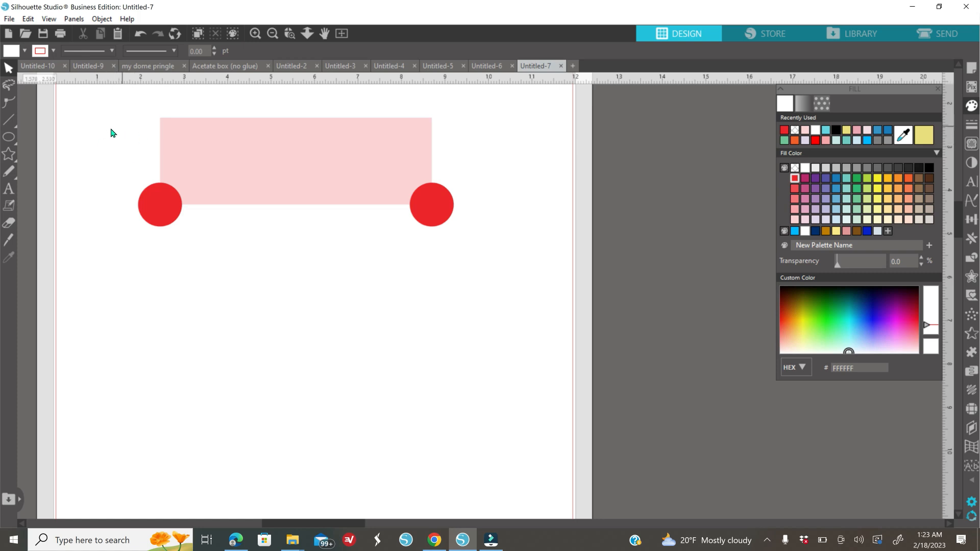
# Divide the pink rectangle and both red circles where they overlap, and clear the selection
pyautogui.moveTo(105, 120); pyautogui.dragTo(434, 255)
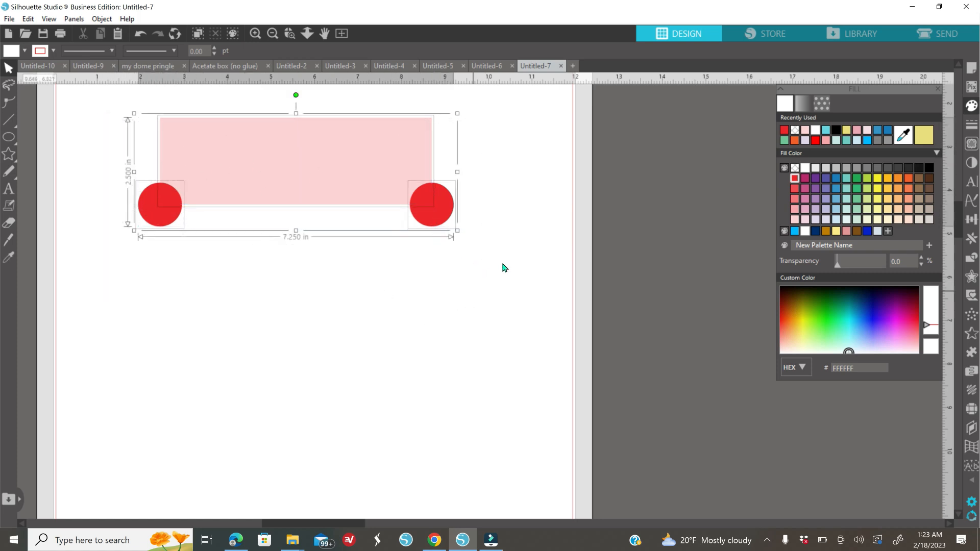
pyautogui.click(970, 258)
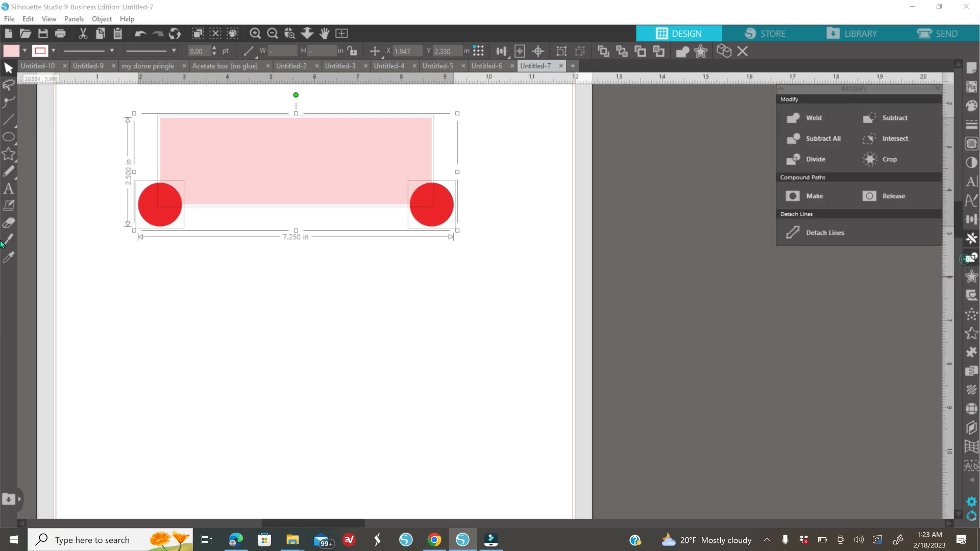
pyautogui.click(815, 168)
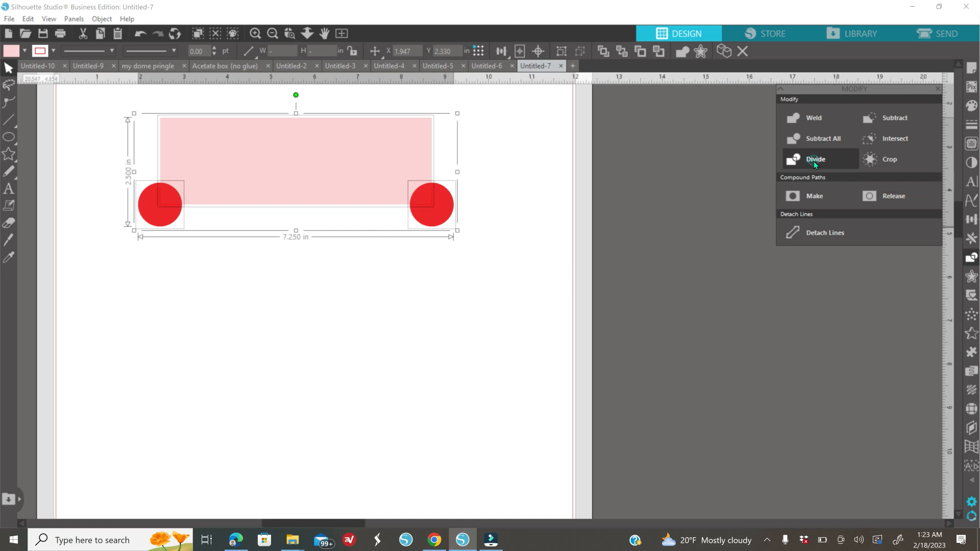
pyautogui.click(495, 275)
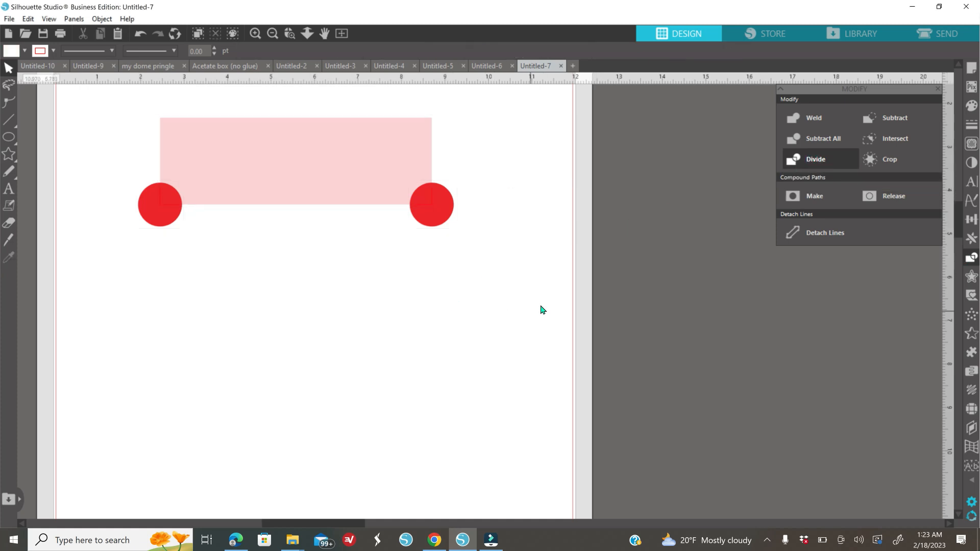
# Pull the divided red circle pieces off both lower corners of the pink rectangle and delete them all
pyautogui.moveTo(427, 218); pyautogui.dragTo(455, 286)
pyautogui.moveTo(426, 203); pyautogui.dragTo(466, 329)
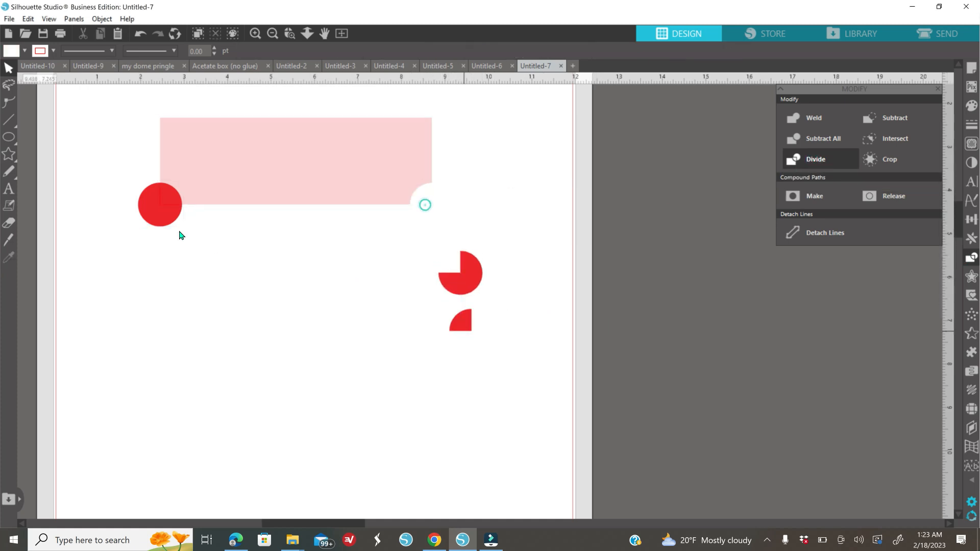
pyautogui.moveTo(255, 328); pyautogui.dragTo(256, 328)
pyautogui.moveTo(168, 194); pyautogui.dragTo(386, 332)
pyautogui.moveTo(174, 253); pyautogui.dragTo(551, 397)
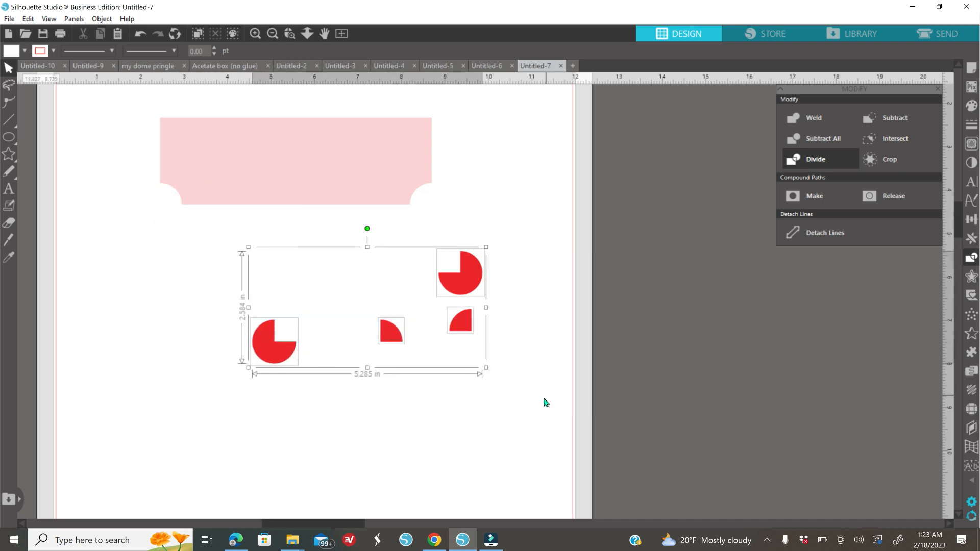
pyautogui.press('Delete')
# Duplicate the notched pink piece and move the copy off the mat to its right
pyautogui.scroll(2, 424, 349)
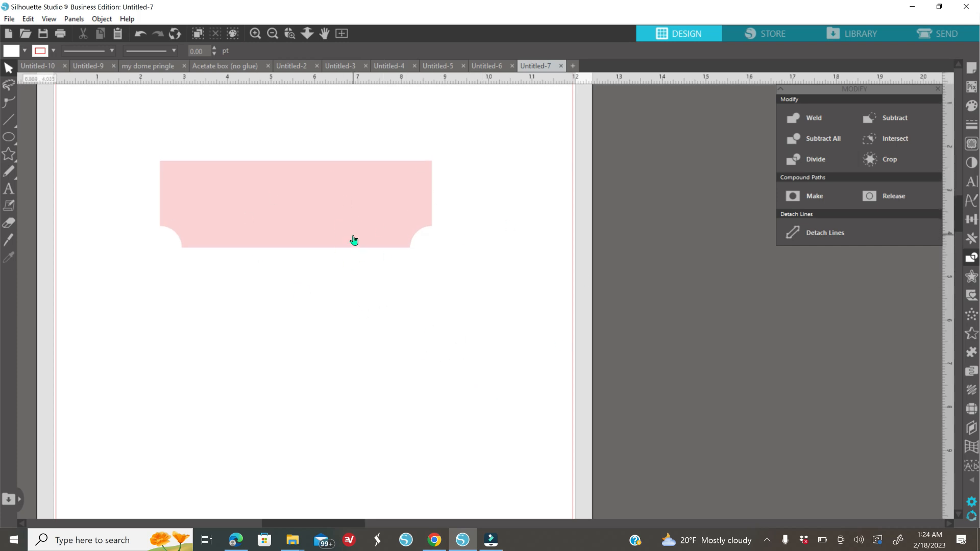
pyautogui.click(358, 233)
pyautogui.rightClick(359, 231)
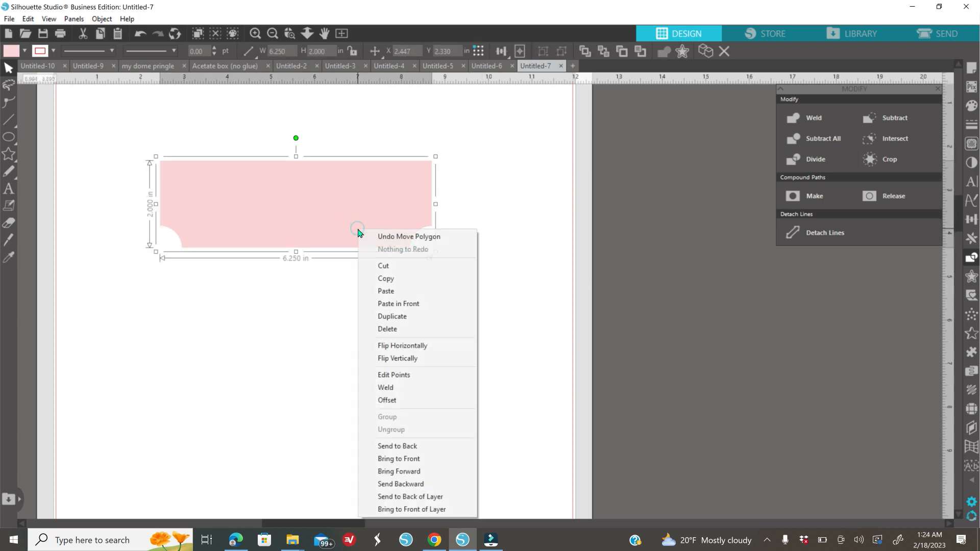
pyautogui.click(402, 316)
pyautogui.moveTo(339, 223); pyautogui.dragTo(817, 388)
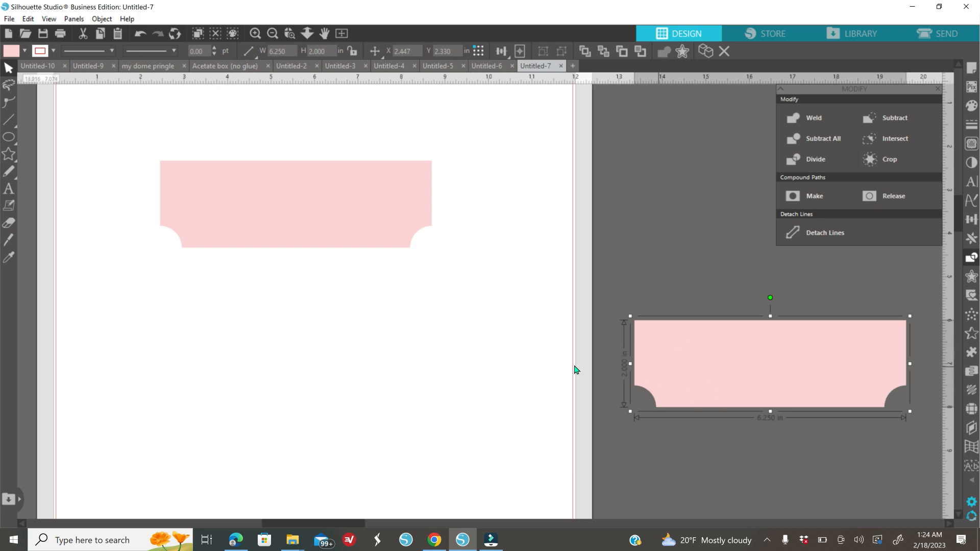
# Mirror a copy of the notched pink piece on the mat directly above it
pyautogui.click(309, 224)
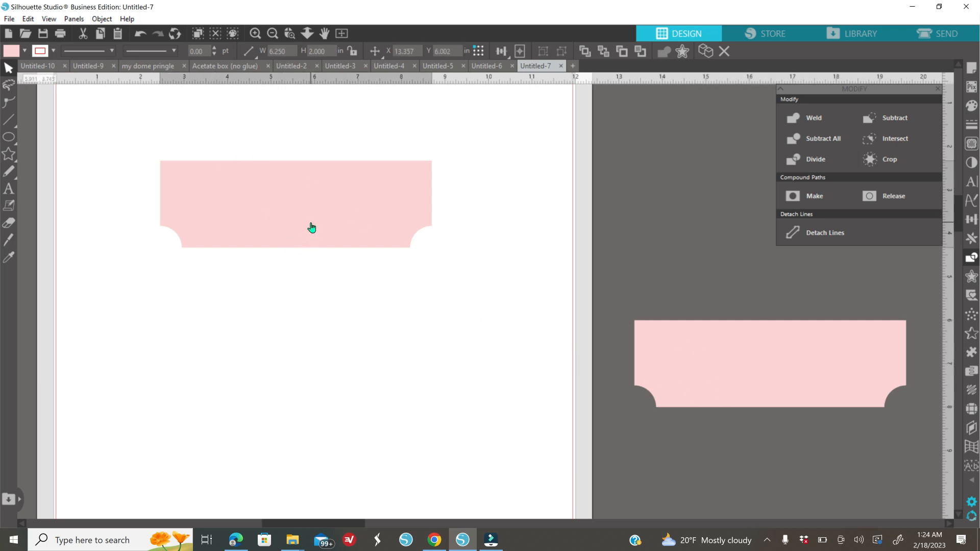
pyautogui.click(969, 239)
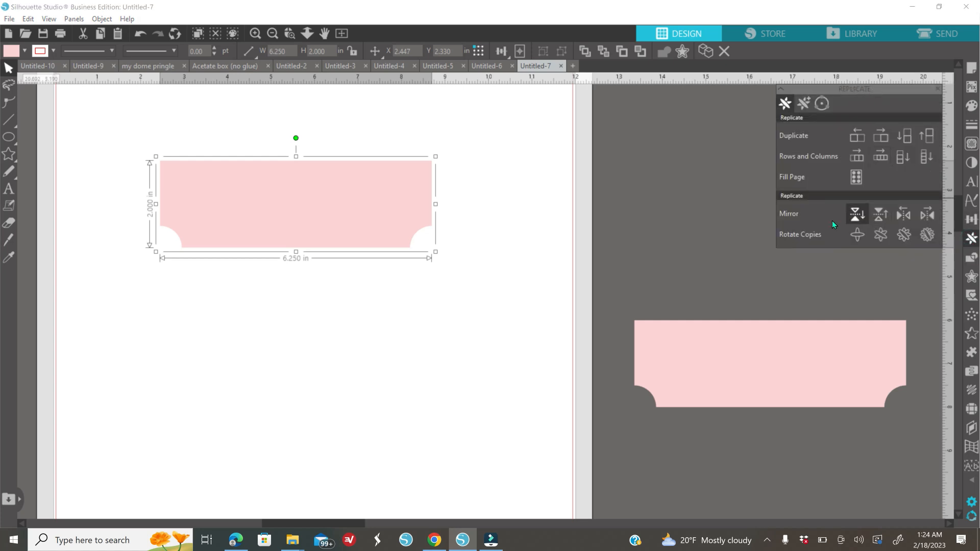
pyautogui.click(881, 216)
pyautogui.scroll(1, 579, 363)
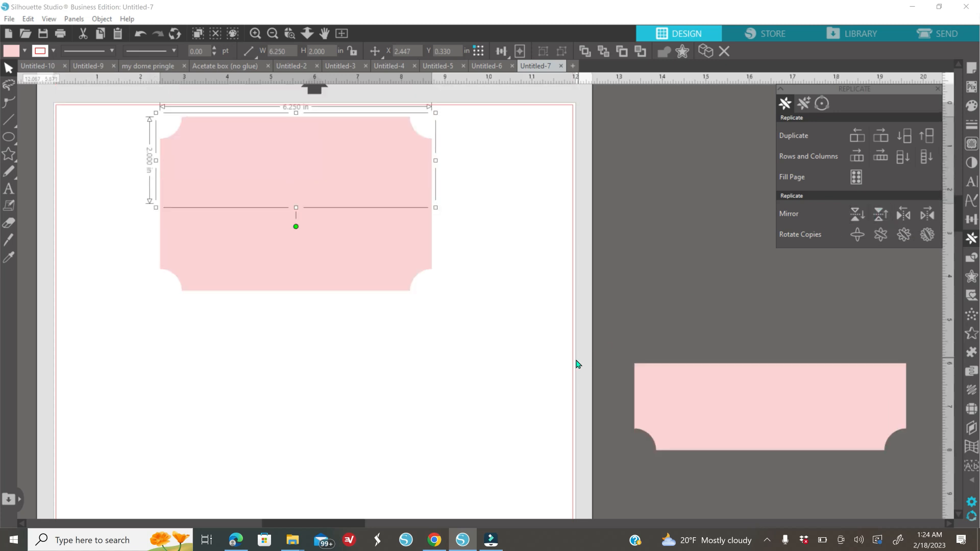
pyautogui.scroll(1, 579, 365)
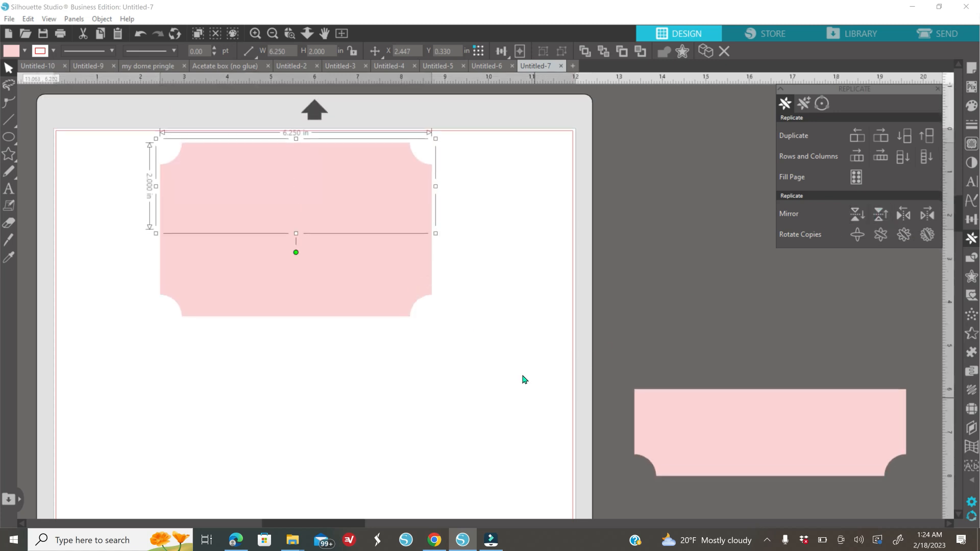
# Fill the mirrored upper half with a darker coral pink and clear the selection
pyautogui.click(970, 111)
pyautogui.click(794, 205)
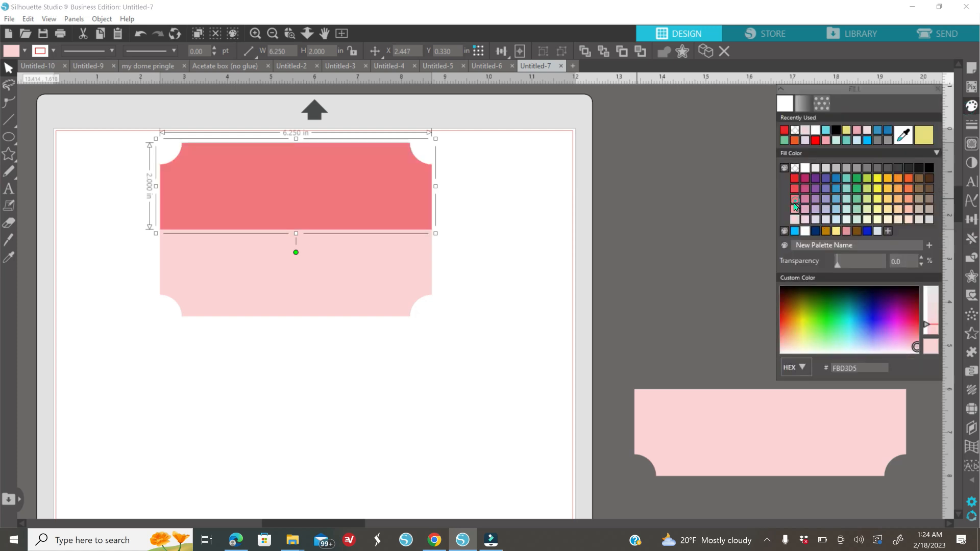
pyautogui.click(465, 254)
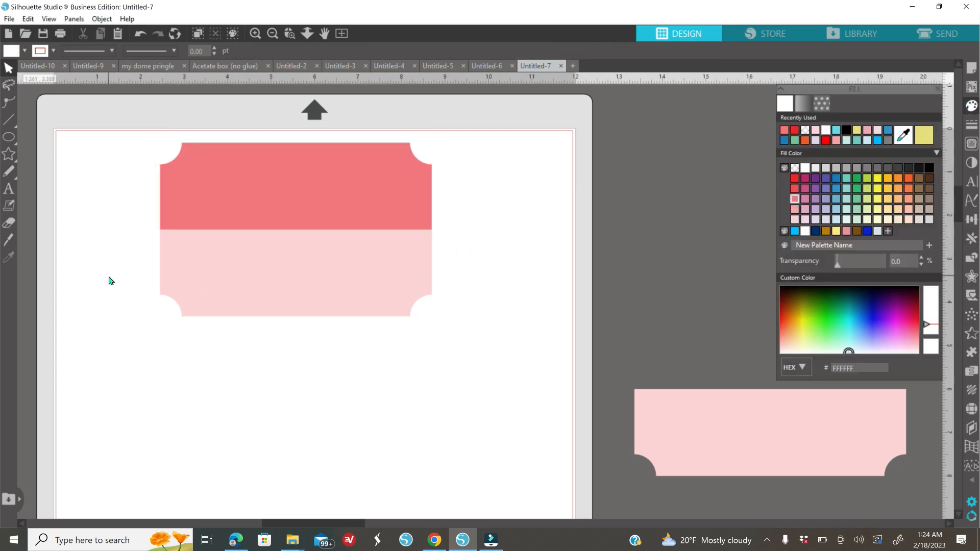
# Draw a horizontal straight line about 5.46 in long below the joined pink pieces
pyautogui.moveTo(4, 122)
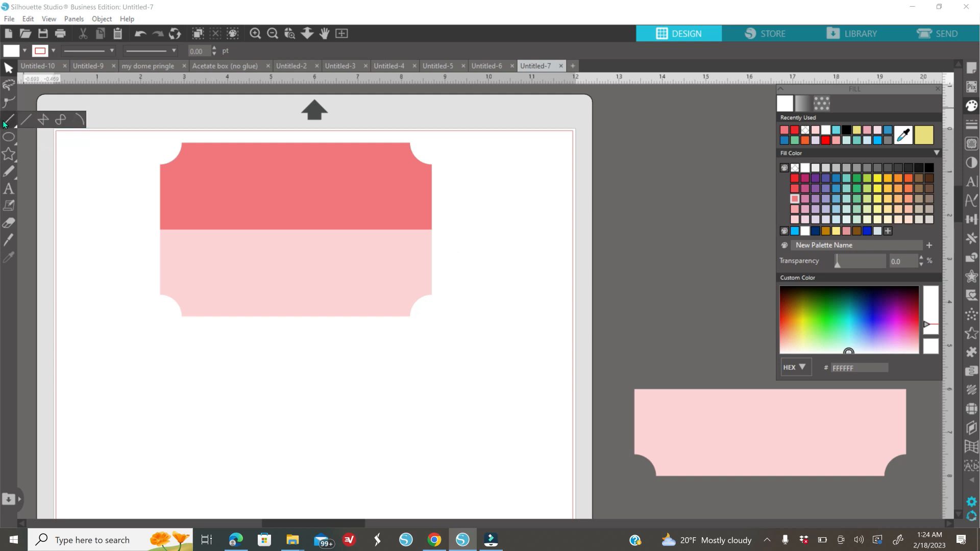
pyautogui.click(26, 119)
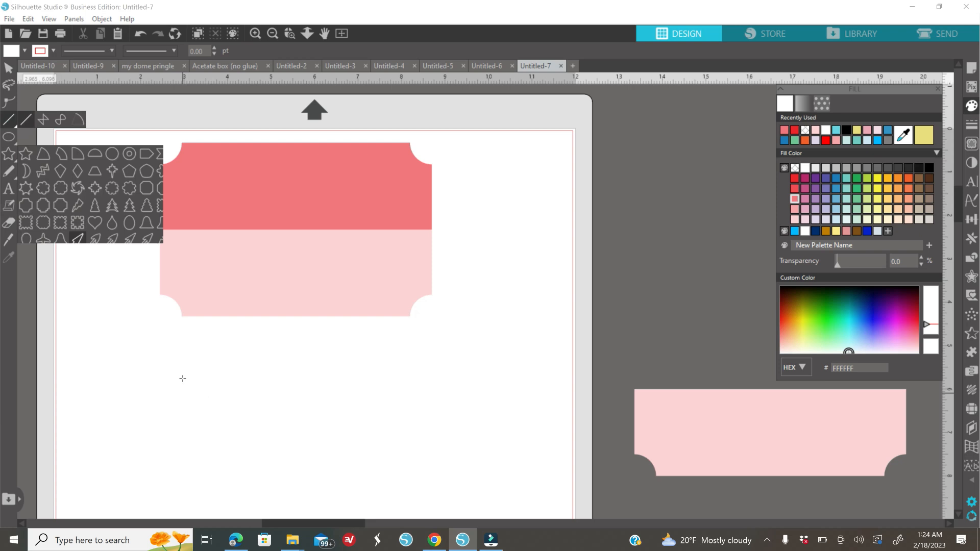
pyautogui.moveTo(182, 369); pyautogui.dragTo(421, 396)
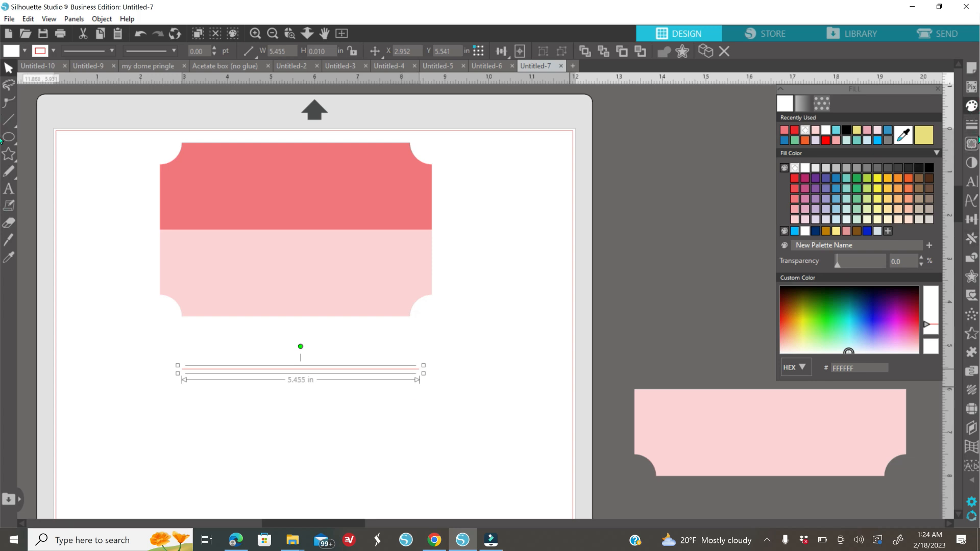
# Give the horizontal line a long-dashed line style and a black line color
pyautogui.click(971, 125)
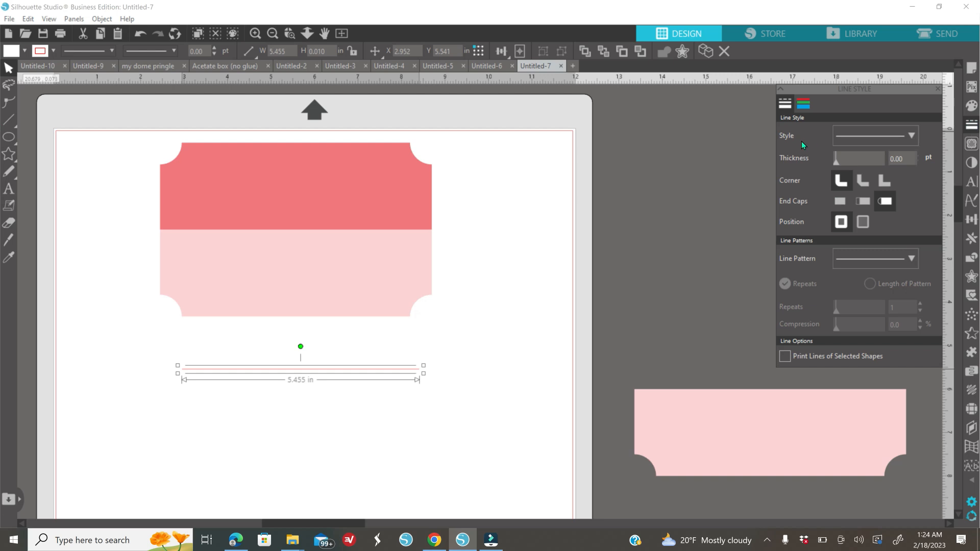
pyautogui.click(868, 134)
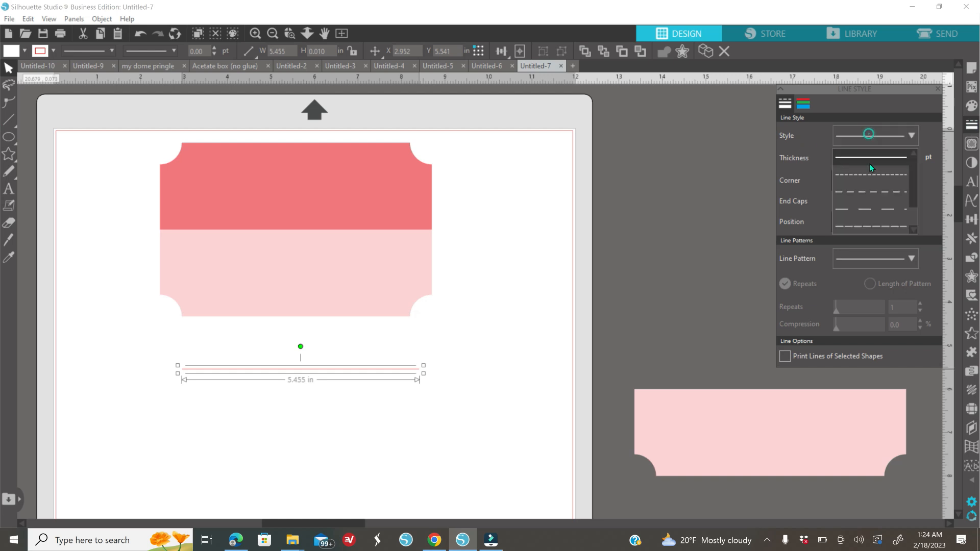
pyautogui.click(866, 188)
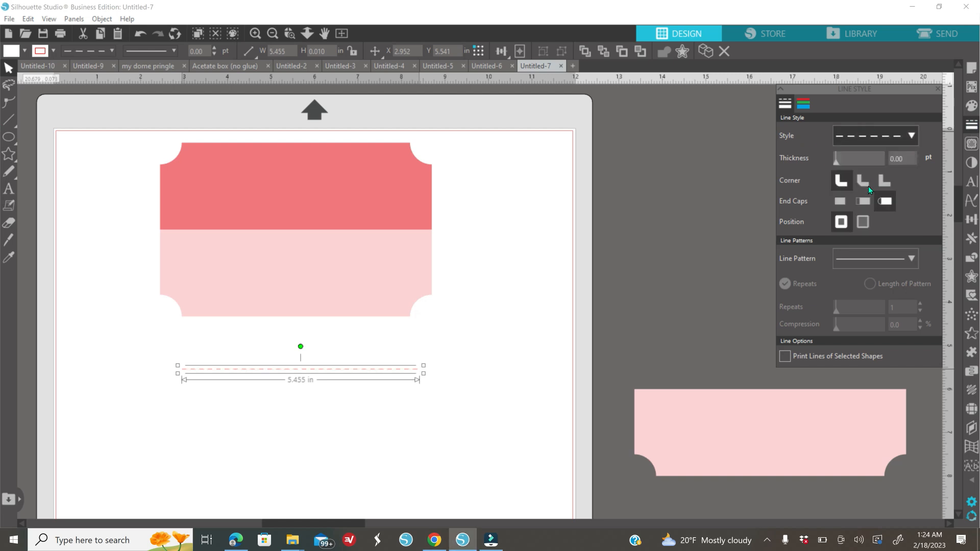
pyautogui.click(874, 143)
pyautogui.click(870, 206)
pyautogui.click(803, 103)
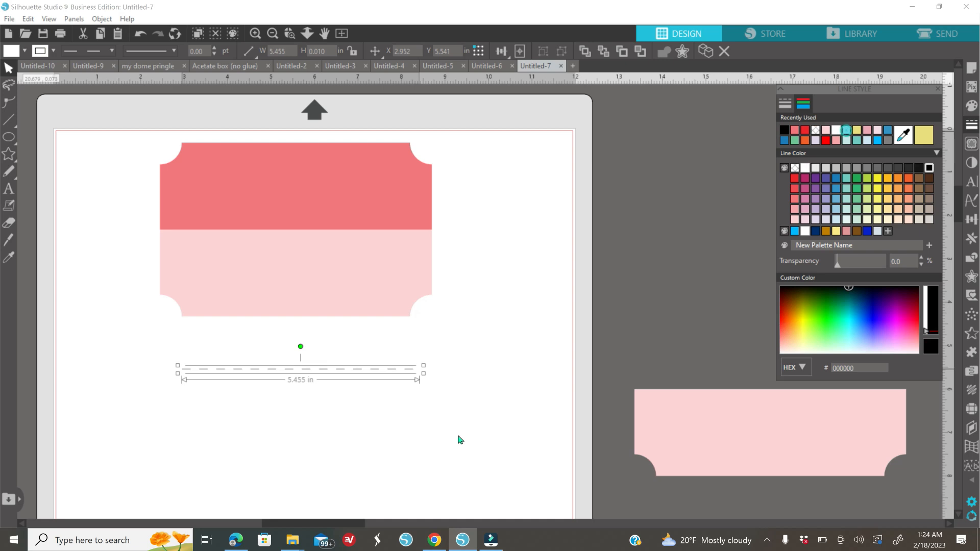
# Move the dashed line onto the seam between the coral and pink halves and deselect it
pyautogui.click(255, 34)
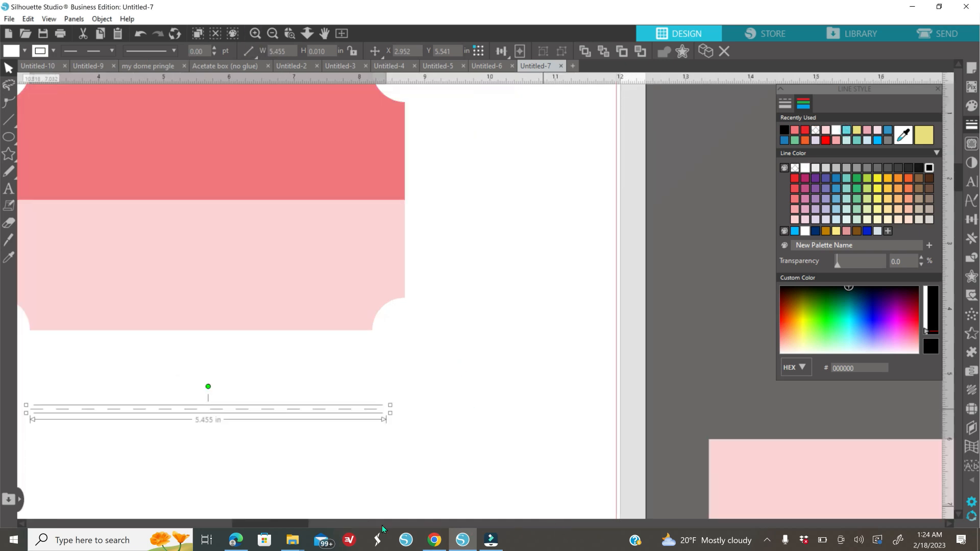
pyautogui.hscroll(-3, 289, 524)
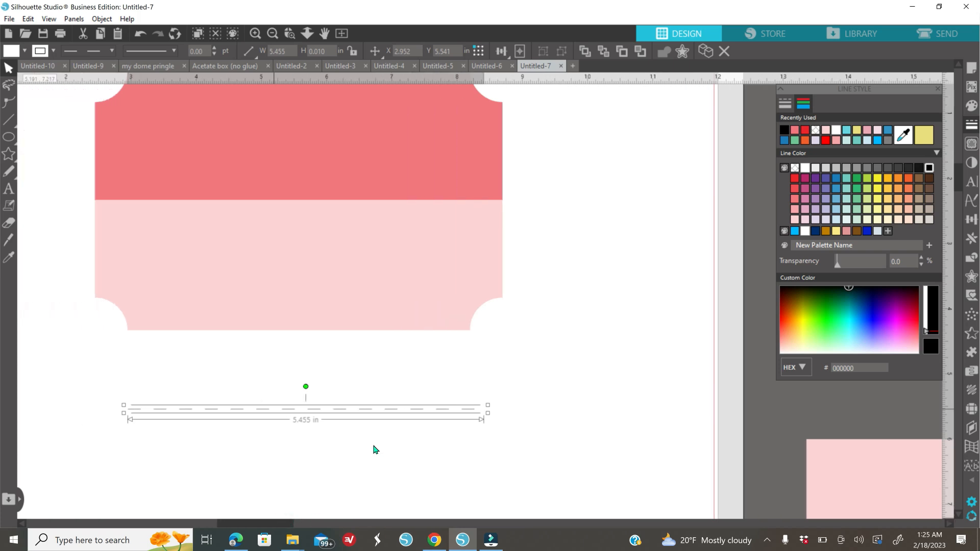
pyautogui.moveTo(419, 409); pyautogui.dragTo(422, 201)
pyautogui.moveTo(420, 201); pyautogui.dragTo(412, 201)
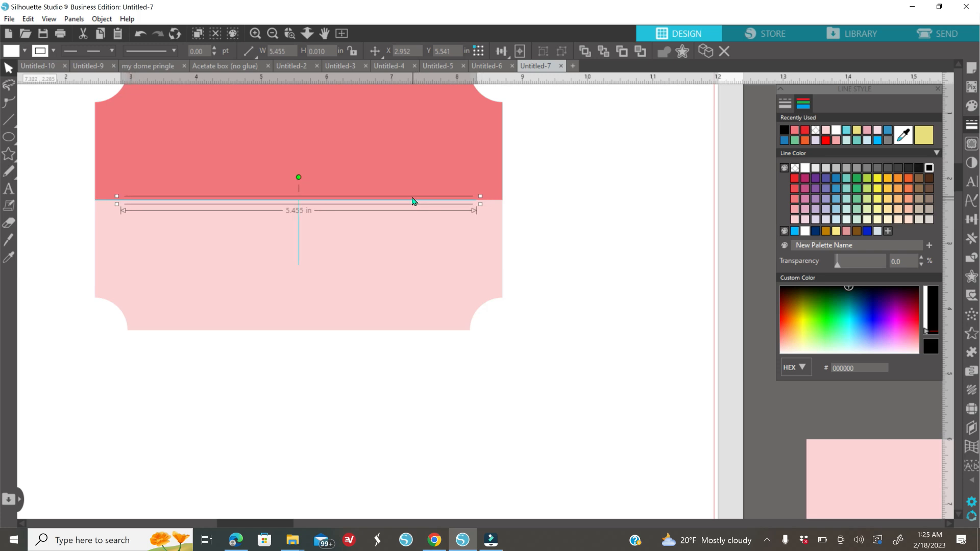
pyautogui.click(594, 262)
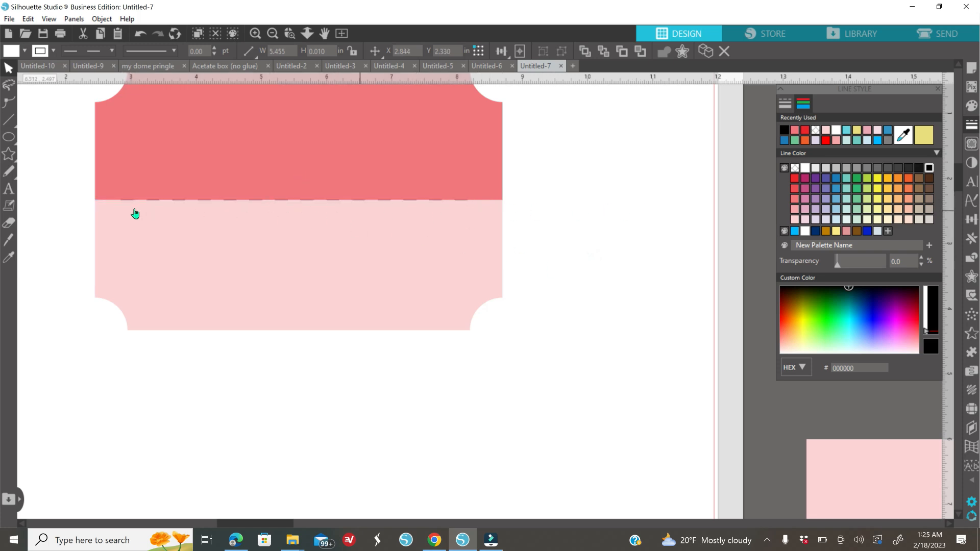
# Lengthen the dashed line at both ends to about 5.61 in, keeping it centered along the seam
pyautogui.click(457, 201)
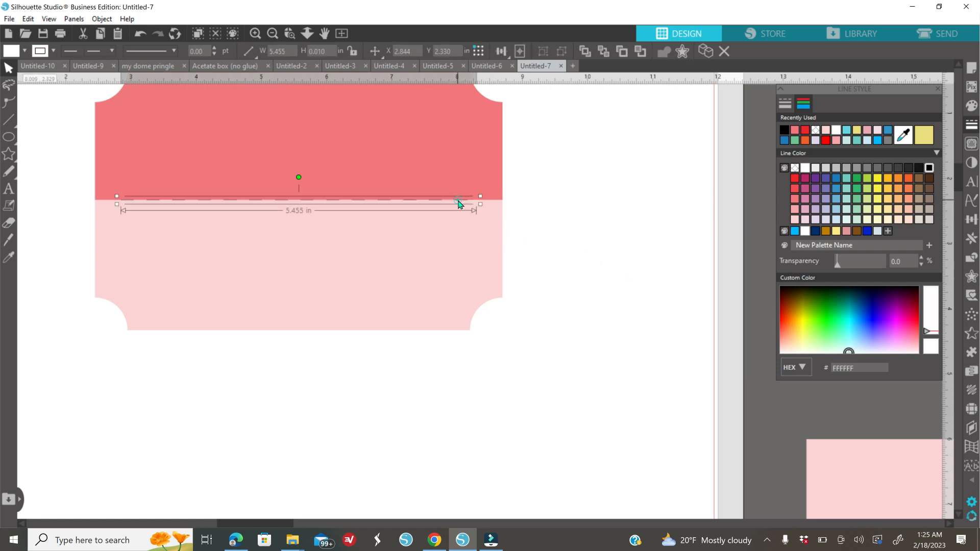
pyautogui.moveTo(481, 204); pyautogui.dragTo(489, 209)
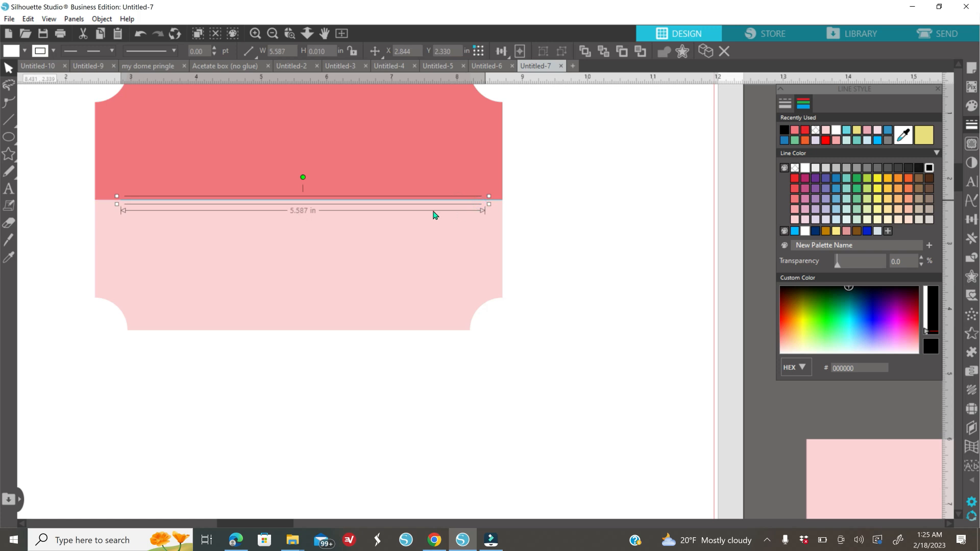
pyautogui.moveTo(116, 206); pyautogui.dragTo(112, 206)
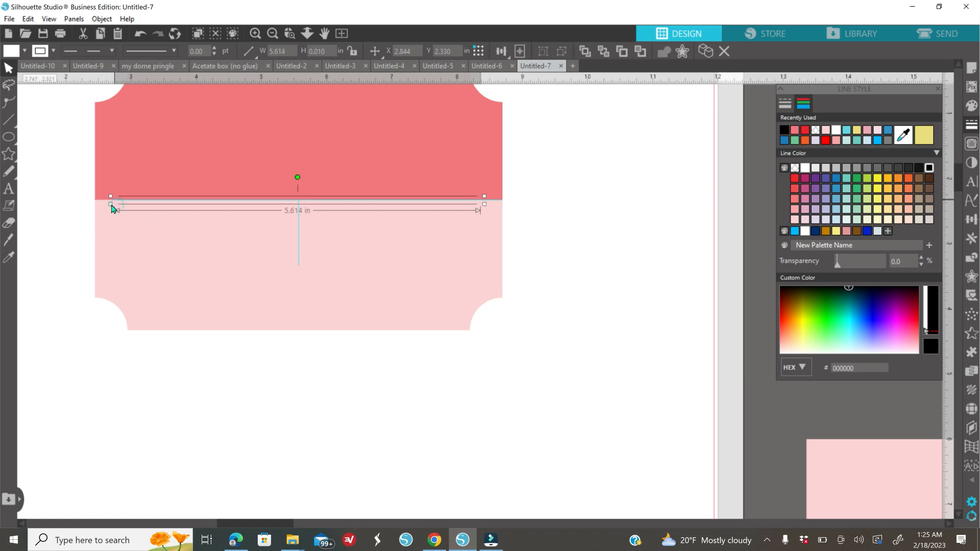
pyautogui.click(595, 206)
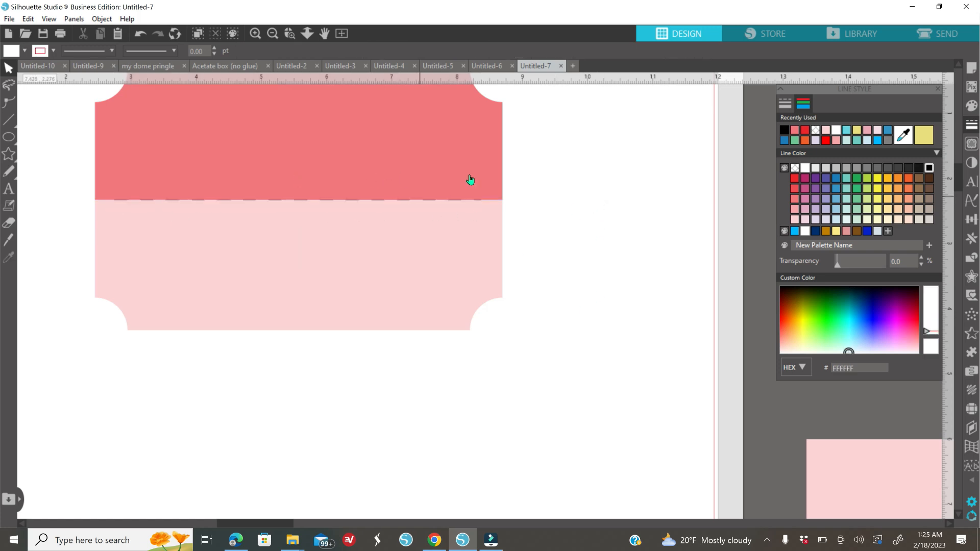
# Overlap the coral upper half slightly with the pink lower half and weld the two halves together
pyautogui.click(487, 176)
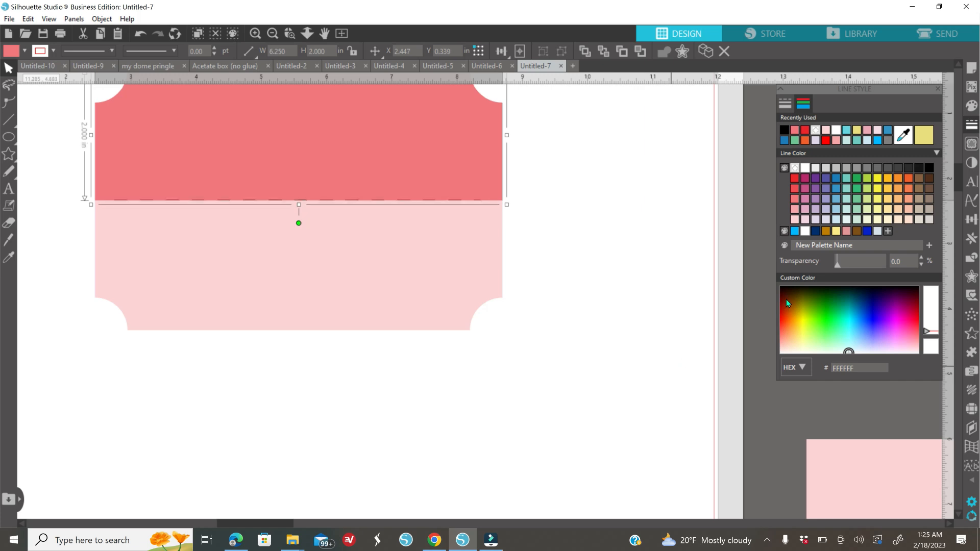
pyautogui.keyDown('shift'); pyautogui.click(468, 285); pyautogui.keyUp('shift')
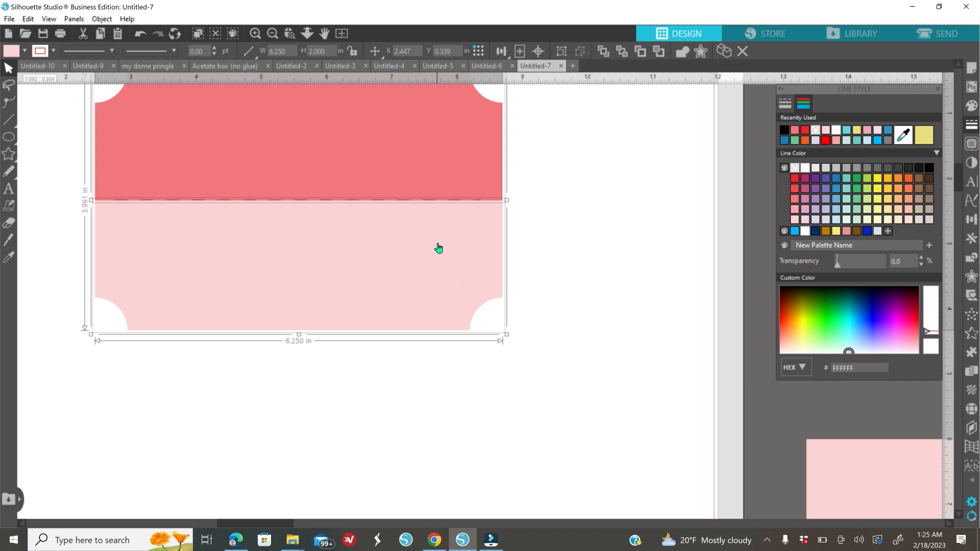
pyautogui.rightClick(575, 208)
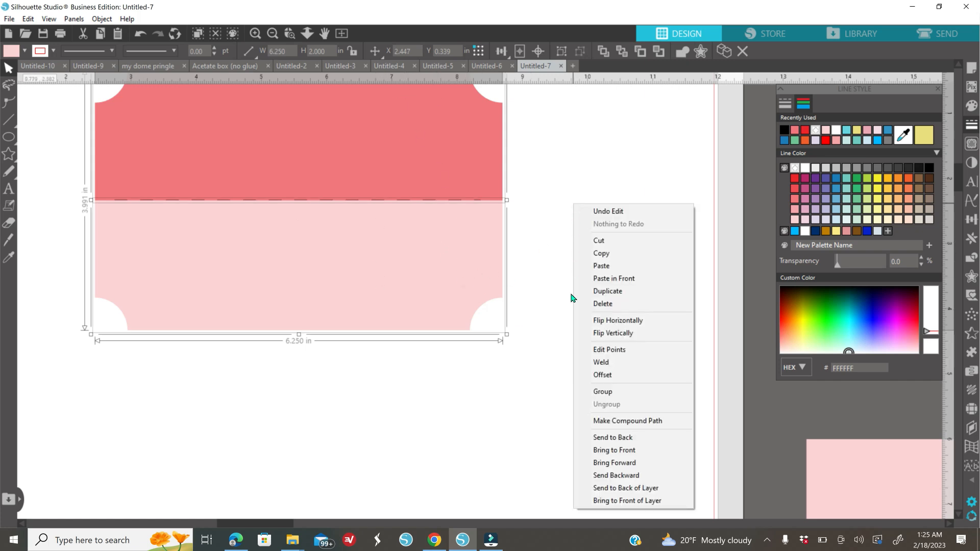
pyautogui.click(612, 362)
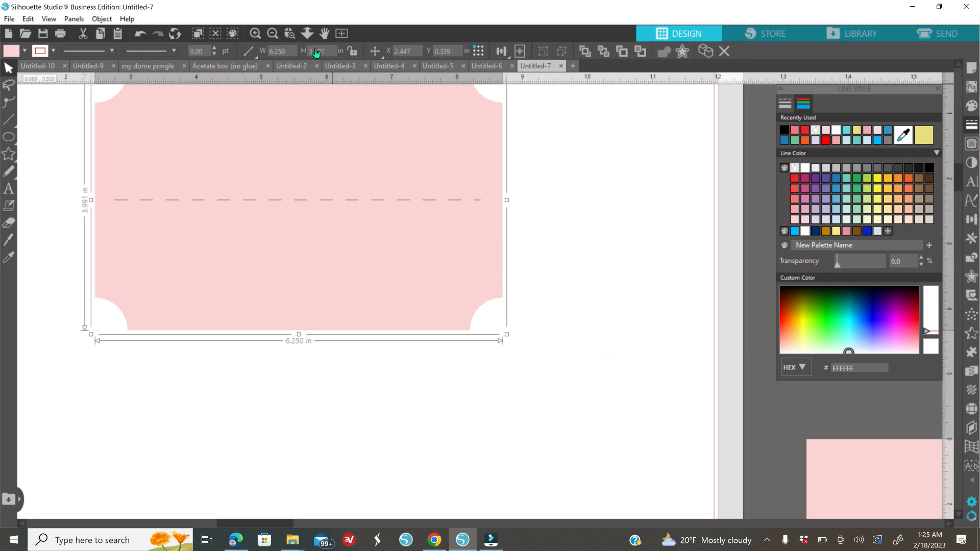
# Select the welded pink piece together with its dashed fold line and group them
pyautogui.click(273, 34)
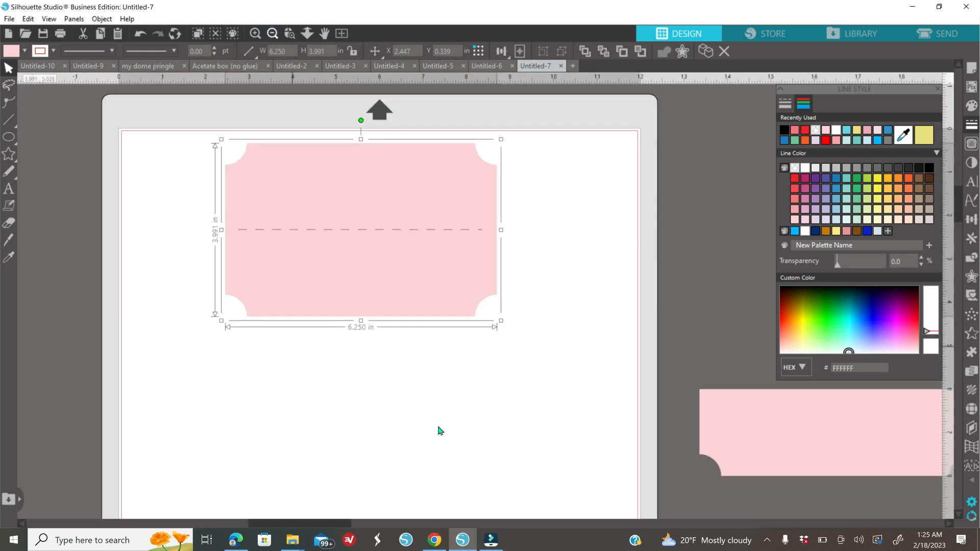
pyautogui.moveTo(174, 138); pyautogui.dragTo(527, 432)
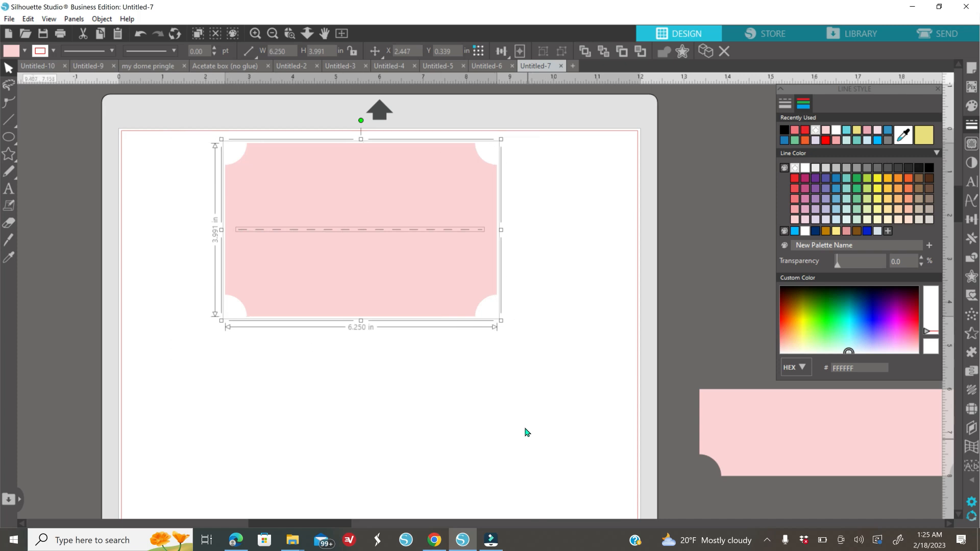
pyautogui.rightClick(550, 276)
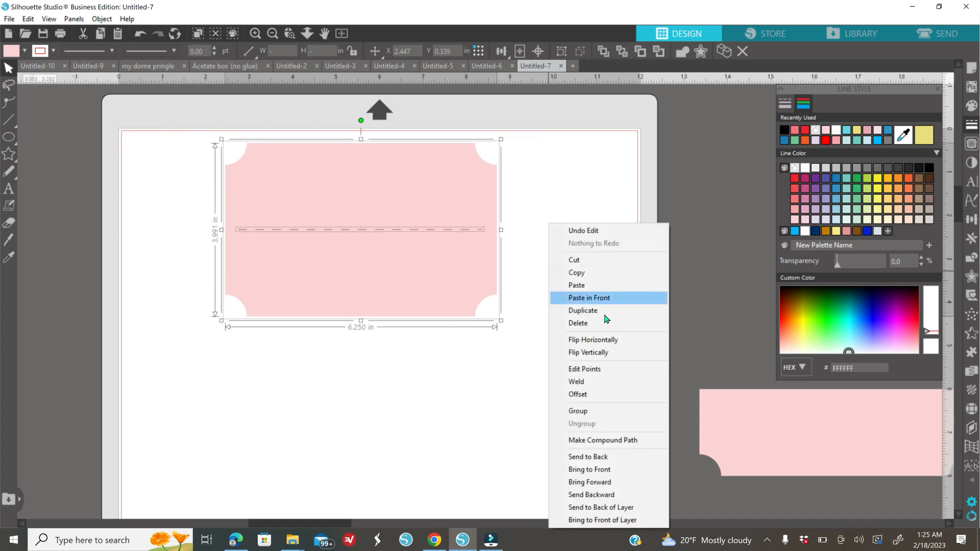
pyautogui.click(585, 418)
# Shift the grouped pink piece toward the mat's upper left and bring the spare notched piece onto the mat below it
pyautogui.moveTo(400, 216); pyautogui.dragTo(305, 252)
pyautogui.moveTo(299, 319); pyautogui.dragTo(337, 282)
pyautogui.moveTo(732, 447); pyautogui.dragTo(357, 446)
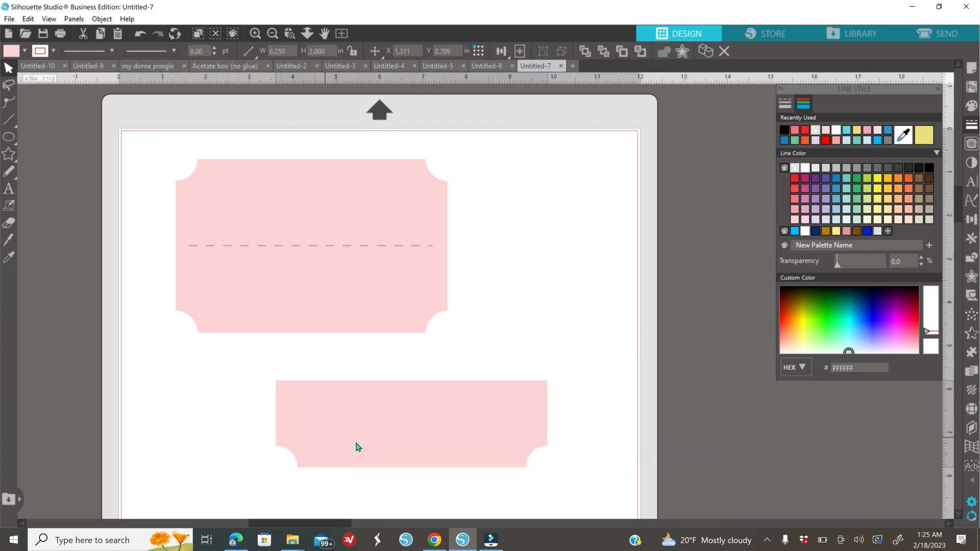
# Create a 0.080 in internal offset with sharp corners inside the lower notched piece
pyautogui.click(447, 458)
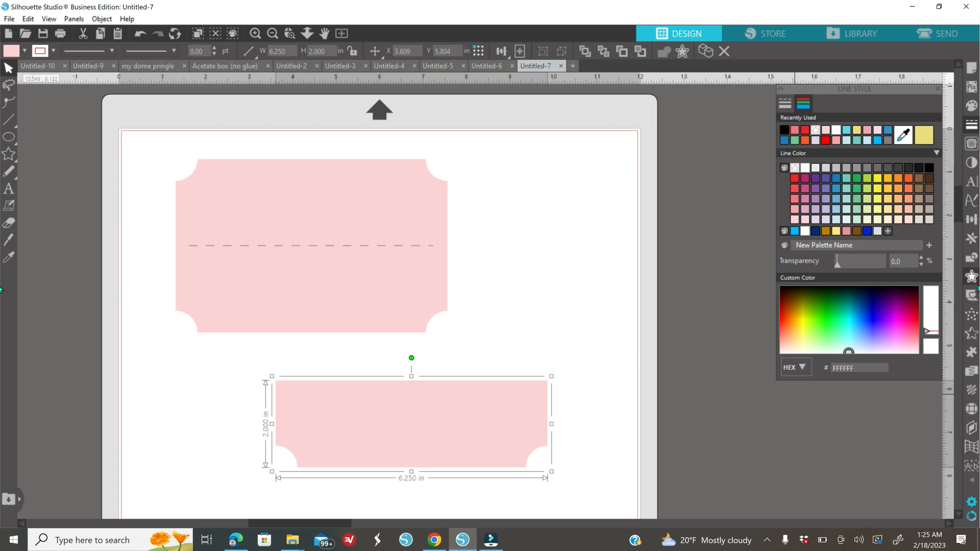
pyautogui.click(971, 276)
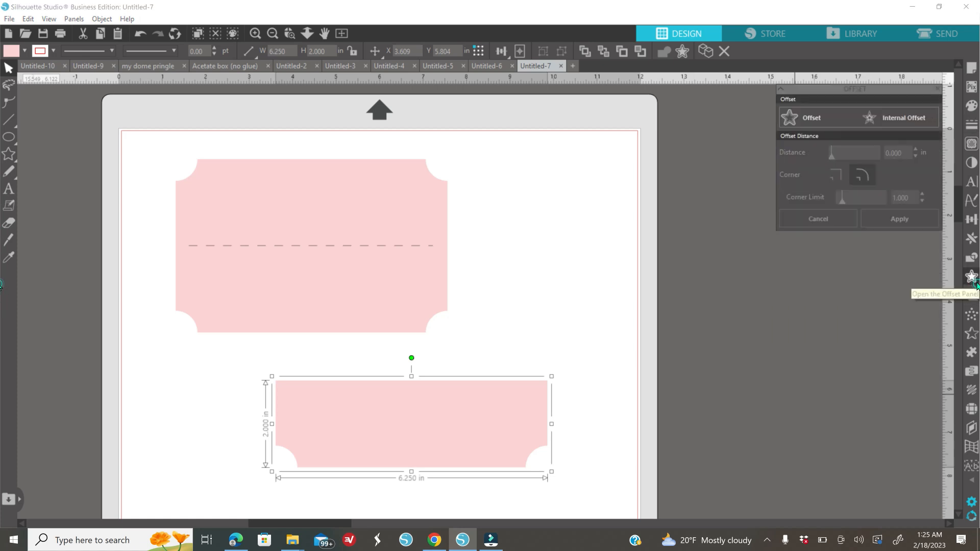
pyautogui.click(914, 116)
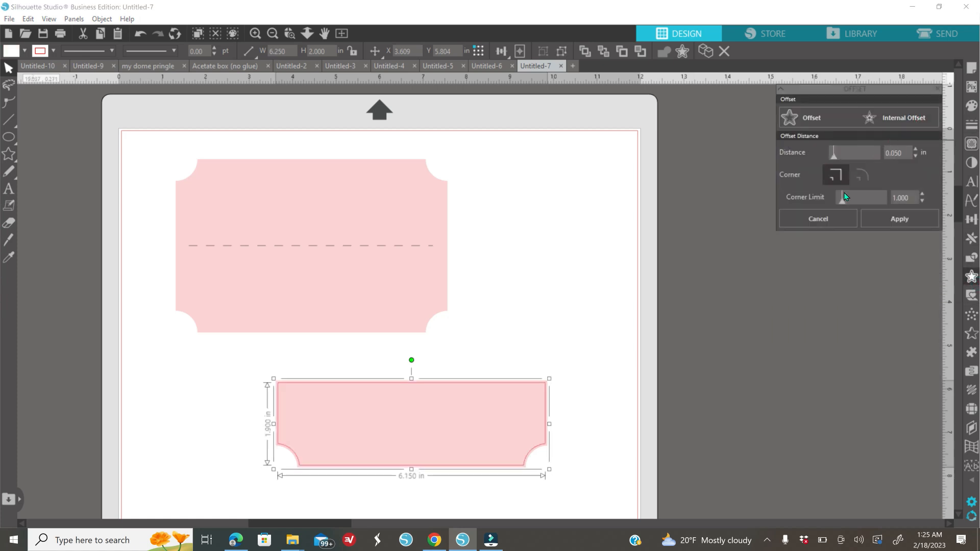
pyautogui.click(915, 150)
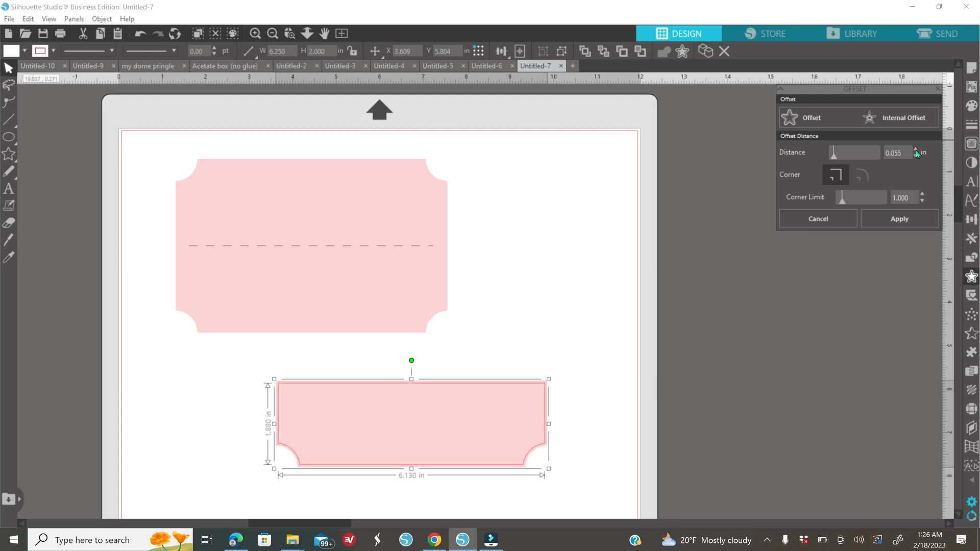
pyautogui.click(916, 150)
pyautogui.click(916, 150)
pyautogui.click(915, 150)
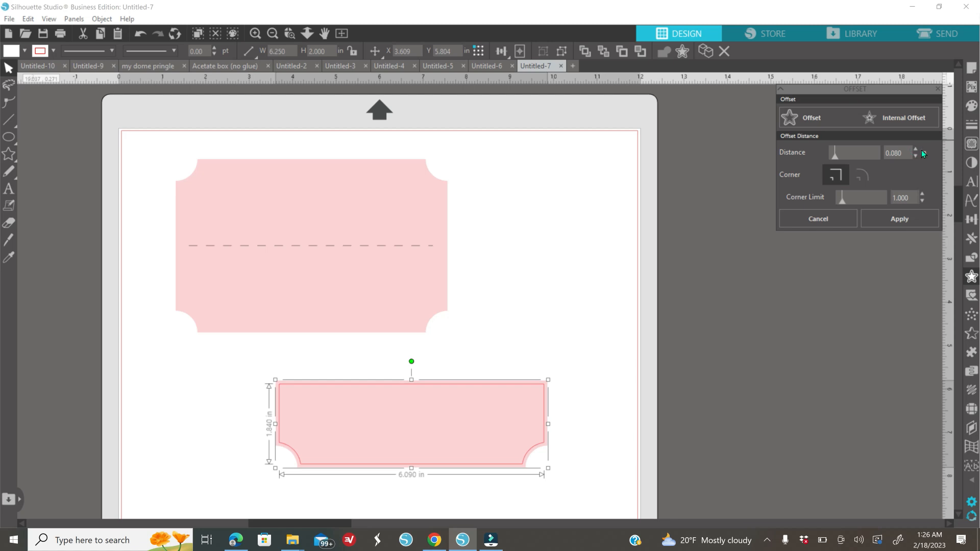
# Fill the internal offset inside the notched pink piece with light teal (A9DCD9)
pyautogui.click(971, 107)
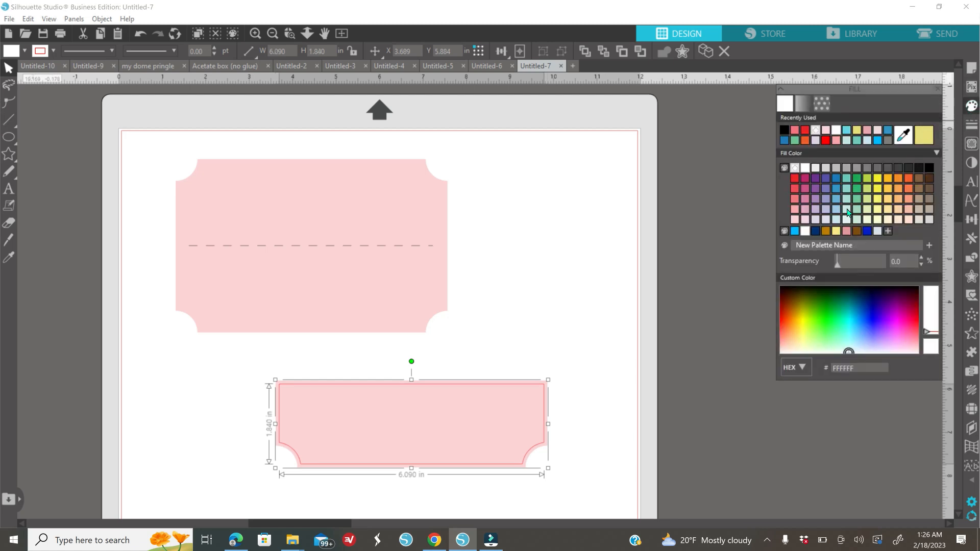
pyautogui.click(846, 202)
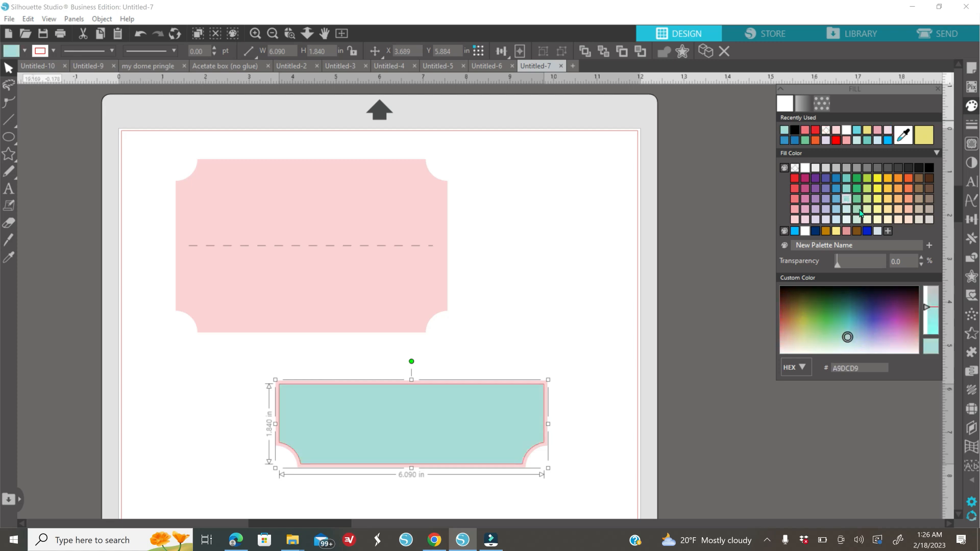
# Create a second 0.080 in internal offset with sharp corners inside the teal shape and fill it with light purple
pyautogui.click(971, 276)
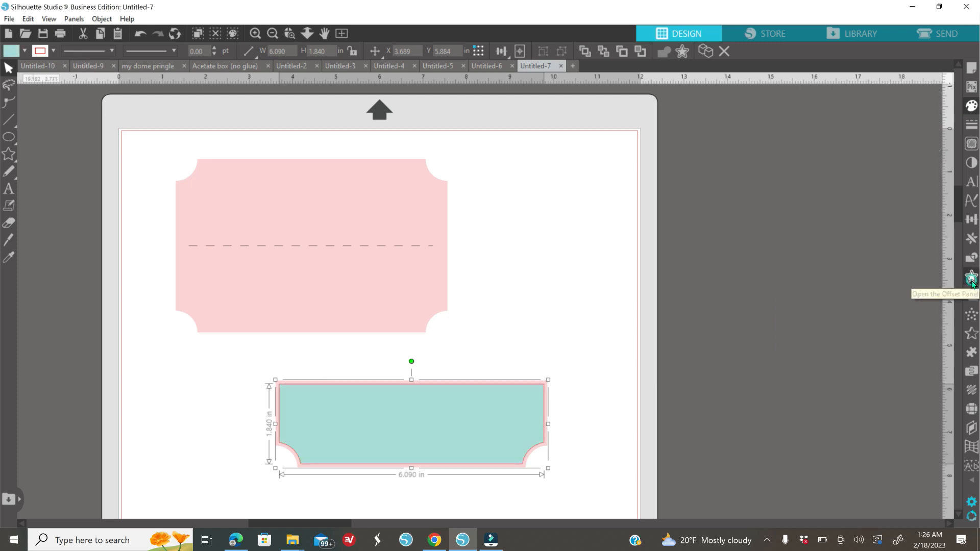
pyautogui.click(904, 124)
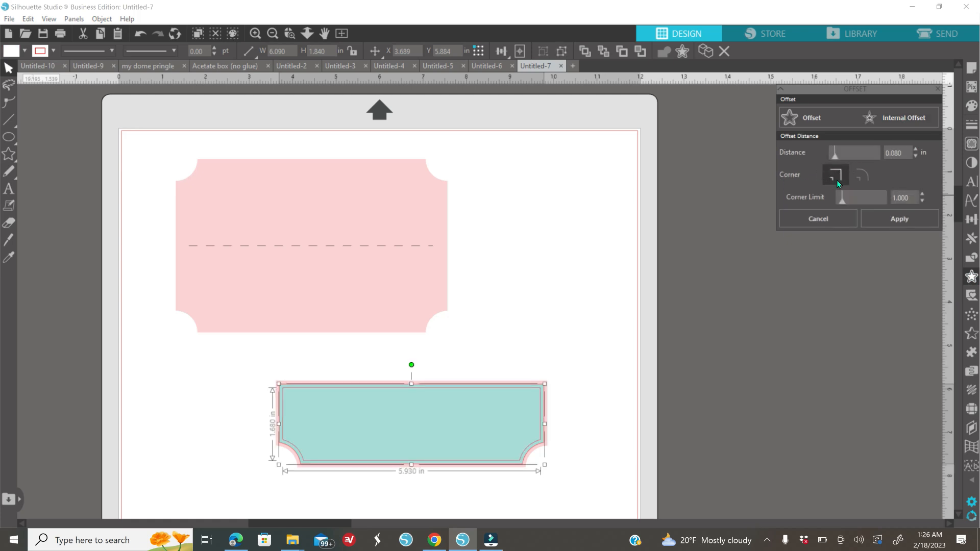
pyautogui.click(970, 106)
pyautogui.click(815, 209)
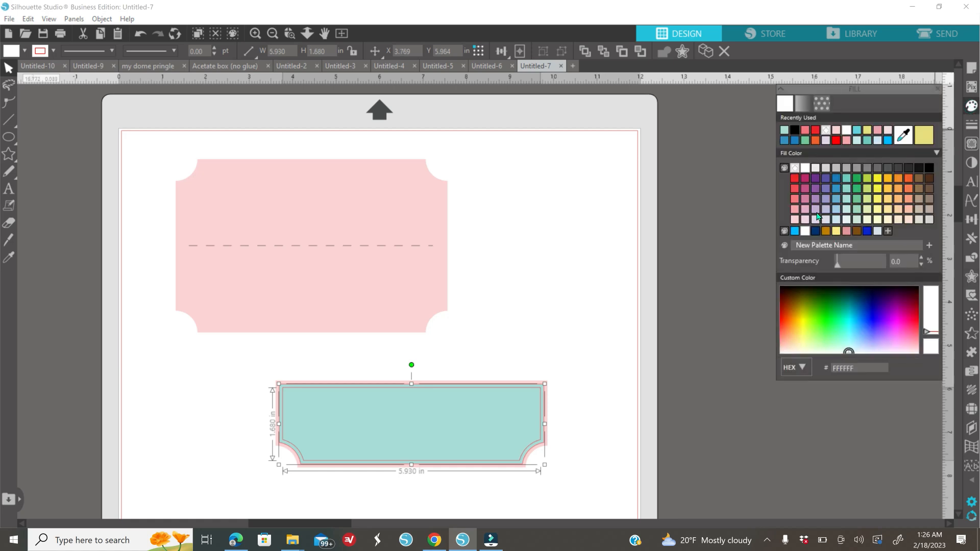
# Separate the stacked layers by moving the pink base off the mat and spacing the teal piece above the purple one
pyautogui.click(602, 315)
pyautogui.moveTo(542, 454); pyautogui.dragTo(762, 438)
pyautogui.moveTo(472, 437); pyautogui.dragTo(539, 477)
pyautogui.scroll(-1, 536, 389)
pyautogui.scroll(-2, 536, 388)
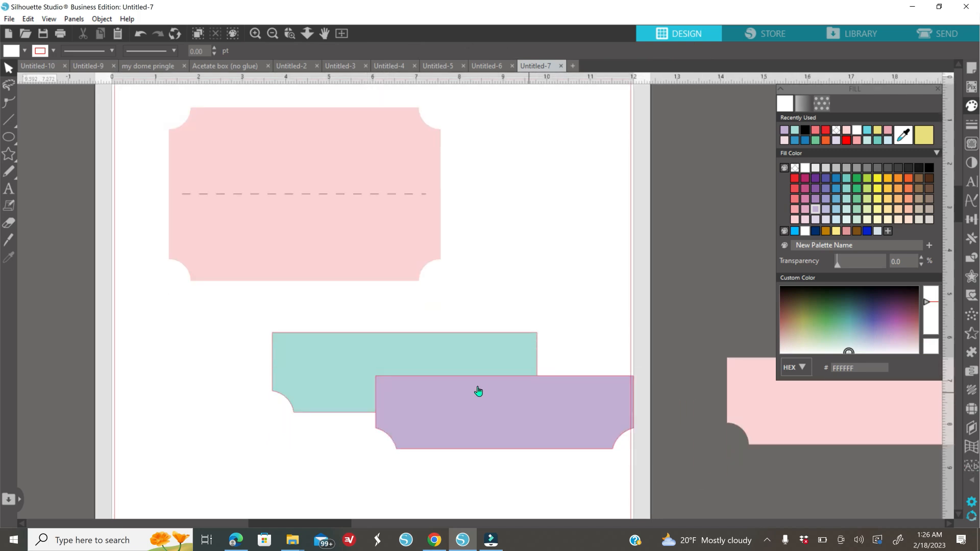
pyautogui.moveTo(448, 345); pyautogui.dragTo(555, 311)
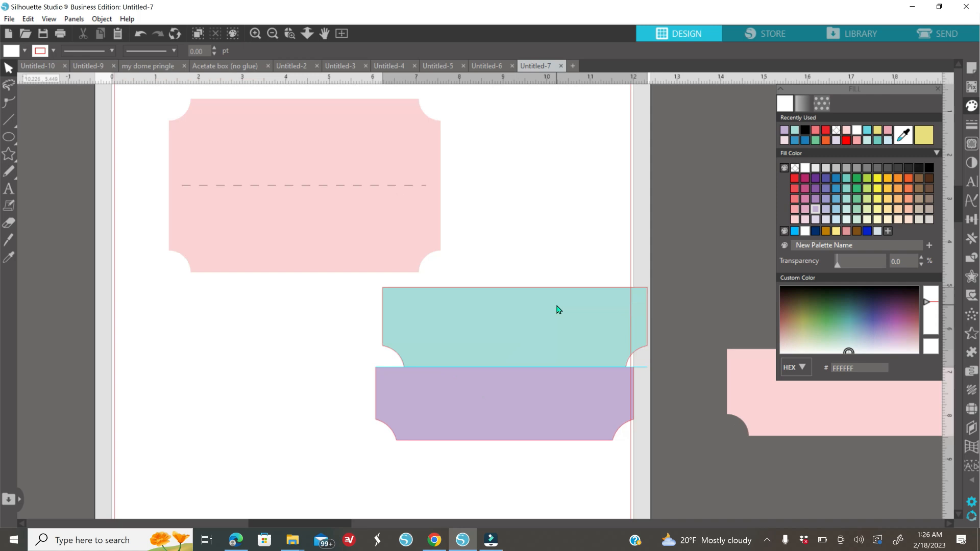
pyautogui.moveTo(549, 400); pyautogui.dragTo(534, 450)
pyautogui.moveTo(552, 339); pyautogui.dragTo(553, 359)
pyautogui.moveTo(527, 465)
pyautogui.mouseDown()
pyautogui.moveTo(549, 442)
pyautogui.moveTo(539, 456)
pyautogui.mouseUp()
pyautogui.moveTo(526, 367); pyautogui.dragTo(502, 366)
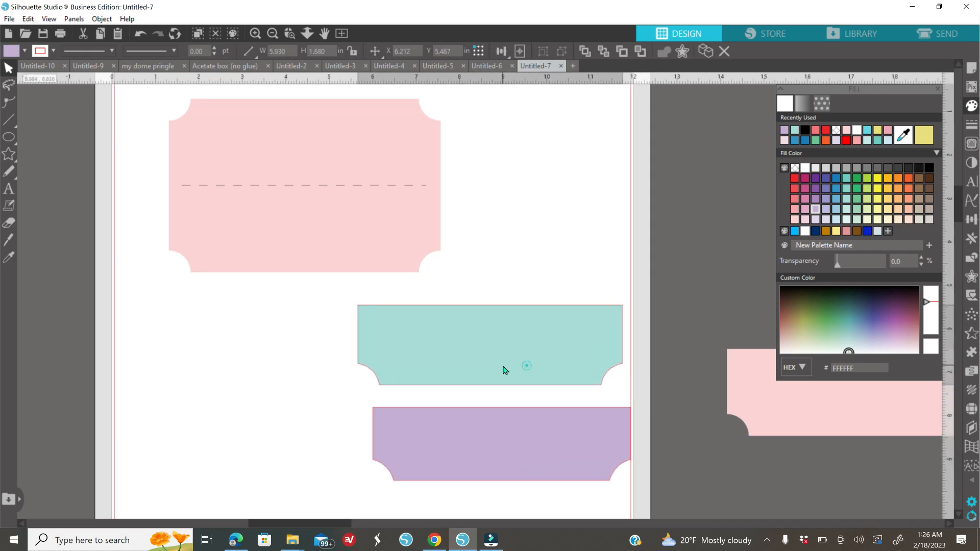
# Remove the spare pink base and move the folded pink piece off the mat's left side
pyautogui.click(455, 289)
pyautogui.click(274, 34)
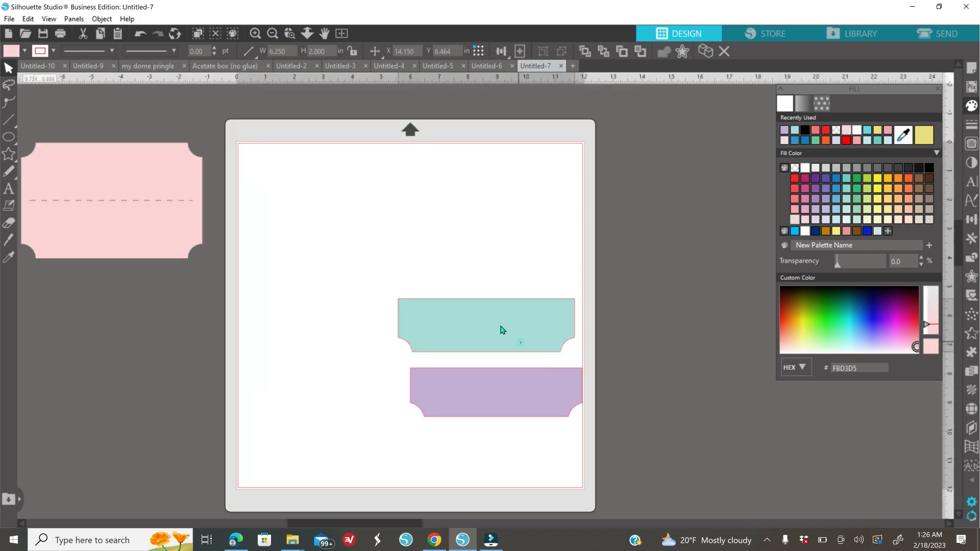
# Recolor the teal piece golden yellow (FDBA1B) and place it off the mat, directly below the folded pink piece
pyautogui.moveTo(499, 331); pyautogui.dragTo(476, 331)
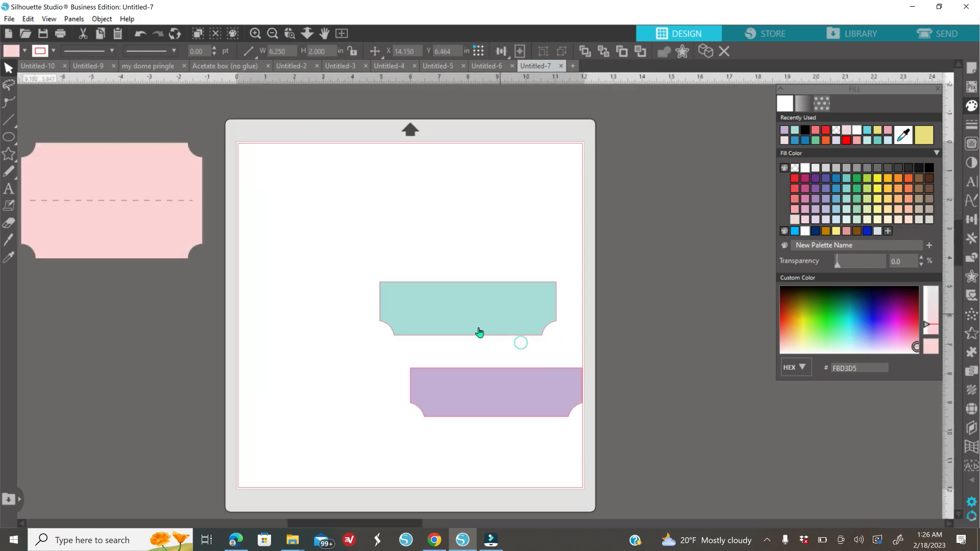
pyautogui.click(528, 320)
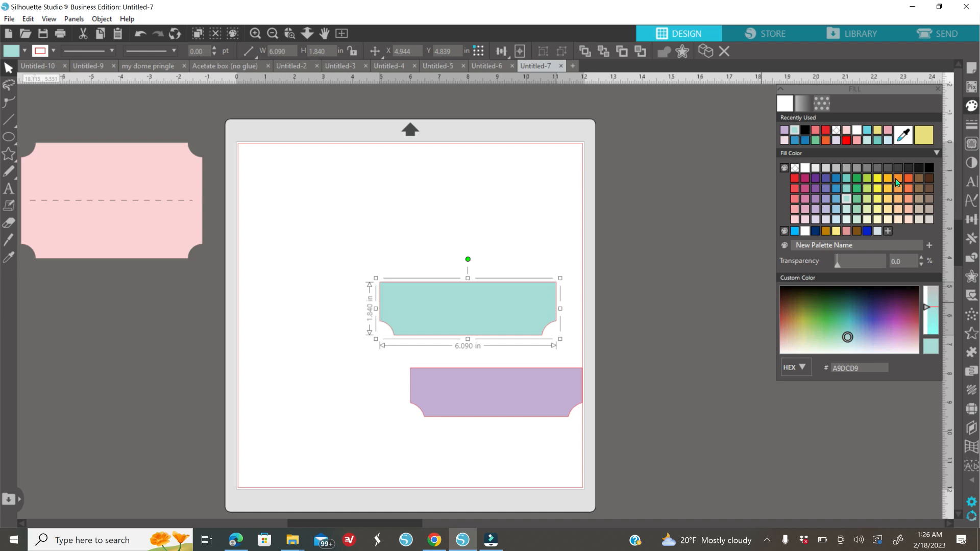
pyautogui.click(887, 178)
pyautogui.moveTo(422, 326); pyautogui.dragTo(98, 310)
pyautogui.moveTo(177, 190); pyautogui.dragTo(192, 169)
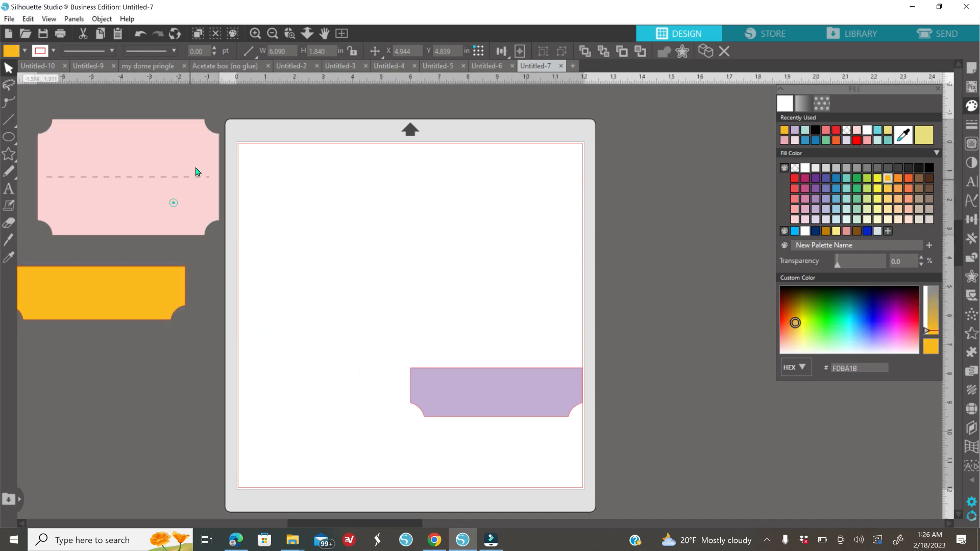
pyautogui.moveTo(157, 289); pyautogui.dragTo(186, 276)
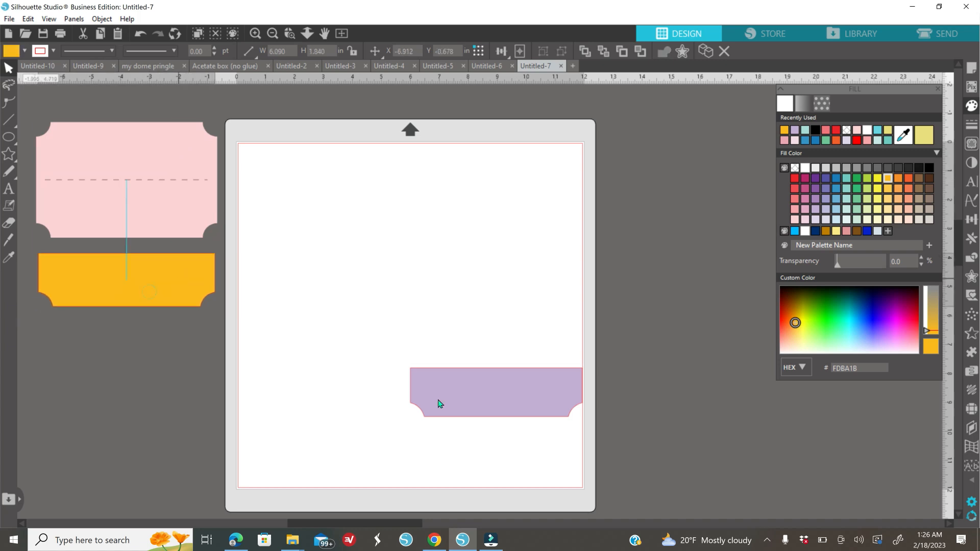
# Move the purple piece nearer the mat's center and clear the selection of the Easter artwork
pyautogui.moveTo(449, 376); pyautogui.dragTo(422, 345)
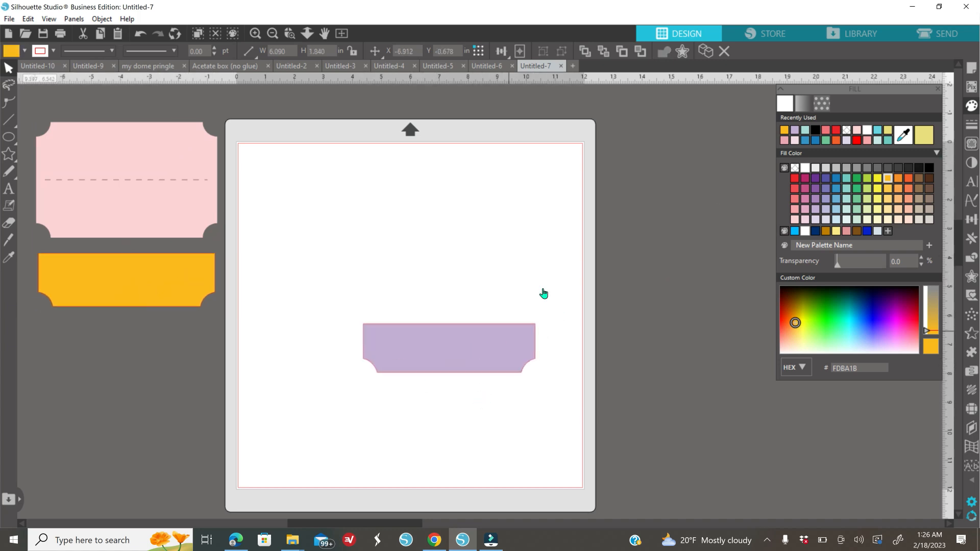
pyautogui.click(938, 89)
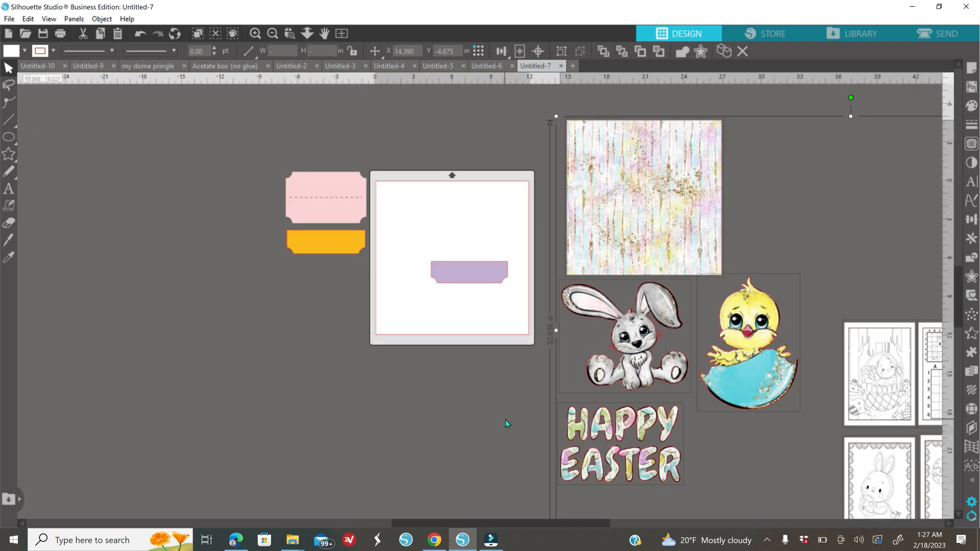
pyautogui.click(505, 419)
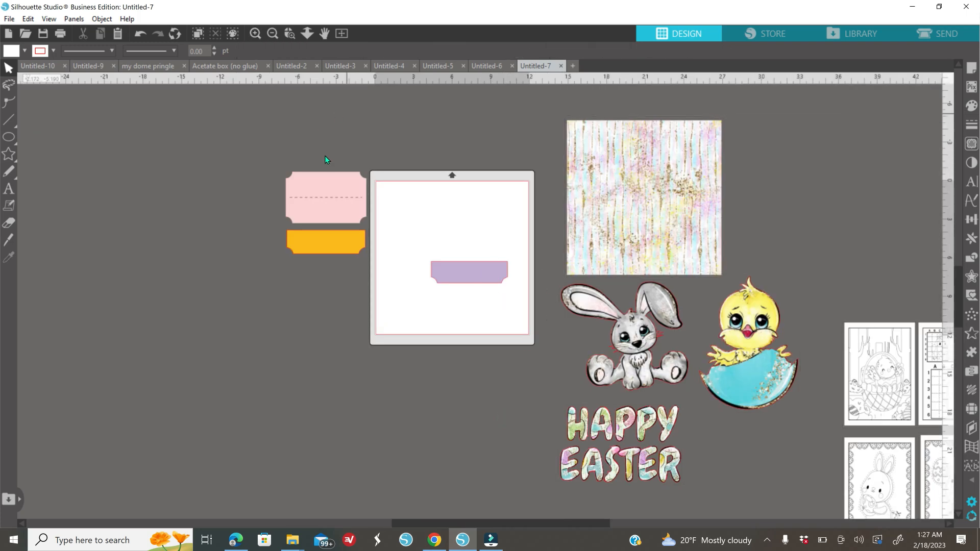
# Shrink the striped pastel pattern sheet to about 6.8 in square and place a duplicate of it over the purple piece
pyautogui.click(684, 204)
pyautogui.moveTo(726, 117); pyautogui.dragTo(676, 204)
pyautogui.rightClick(621, 260)
pyautogui.click(656, 323)
pyautogui.moveTo(634, 237); pyautogui.dragTo(487, 277)
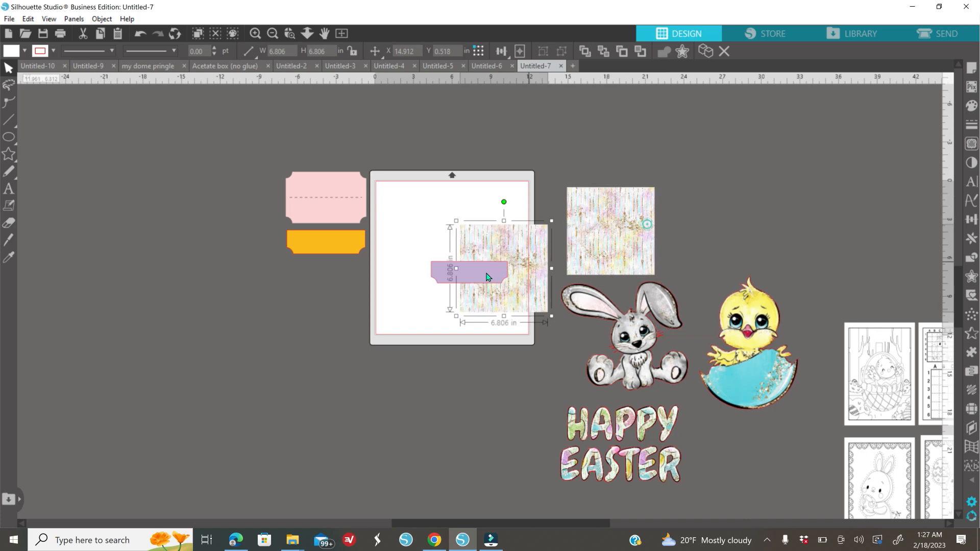
# Duplicate the purple notched piece and place the copy off the mat at its lower left
pyautogui.rightClick(486, 280)
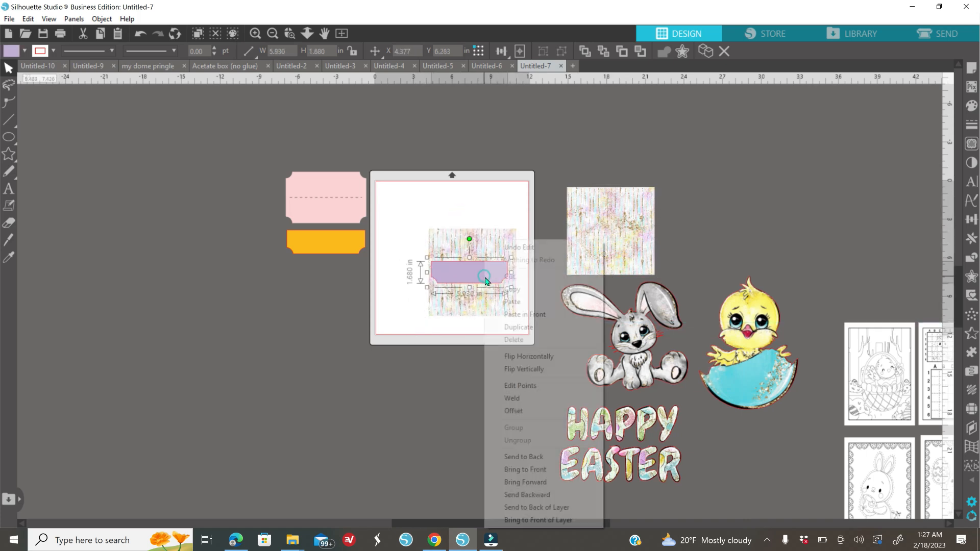
pyautogui.click(517, 327)
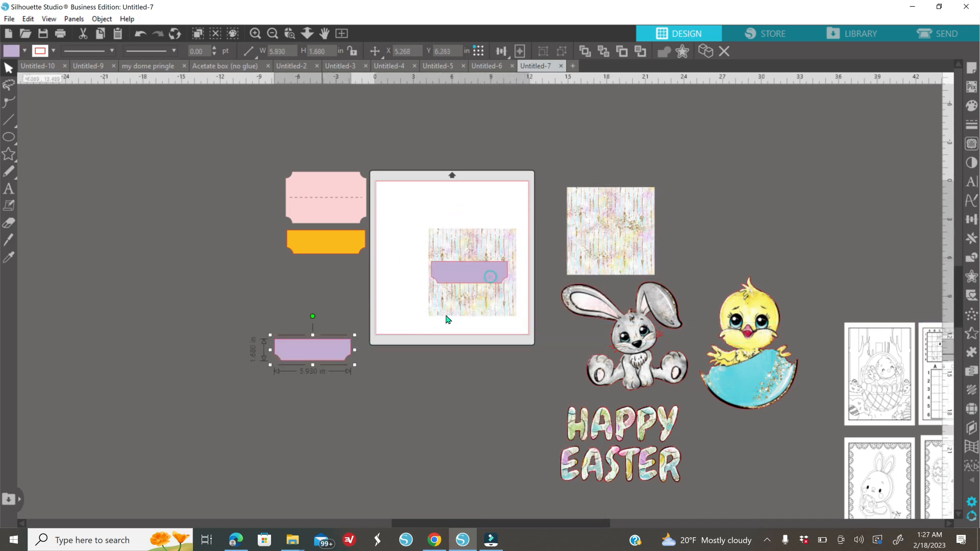
pyautogui.click(255, 34)
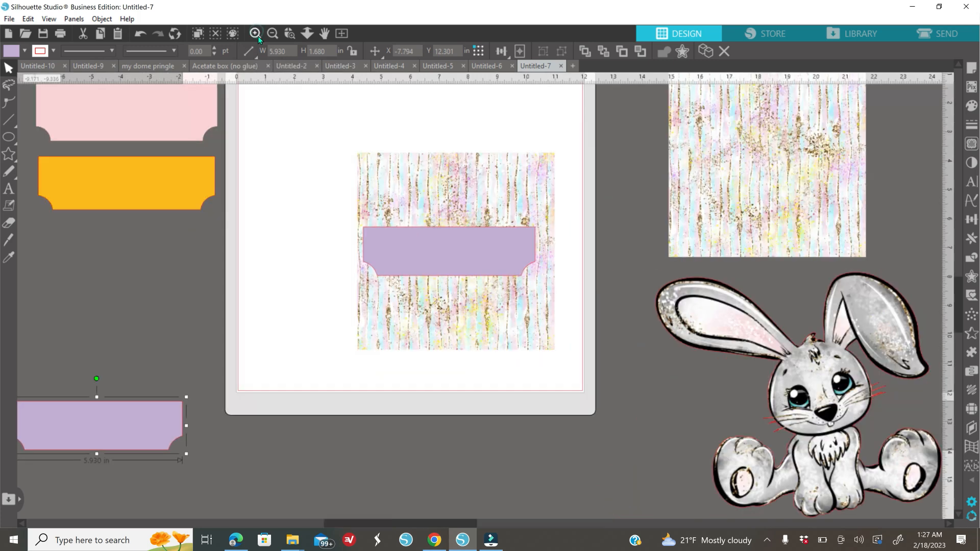
# Center the pattern sheet behind the purple piece on the mat and crop it to the purple notched shape
pyautogui.click(464, 340)
pyautogui.rightClick(463, 343)
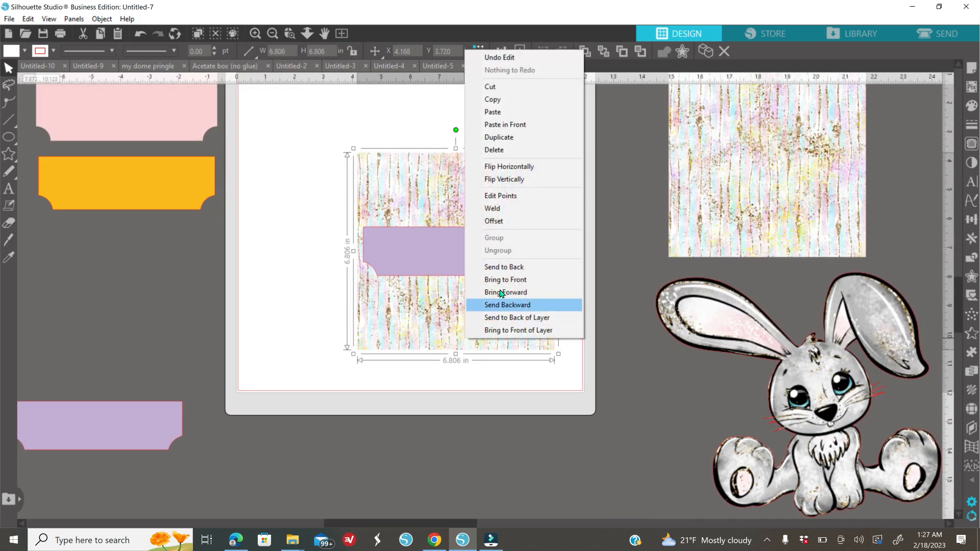
pyautogui.click(643, 384)
pyautogui.moveTo(500, 320); pyautogui.dragTo(479, 330)
pyautogui.moveTo(304, 150); pyautogui.dragTo(575, 325)
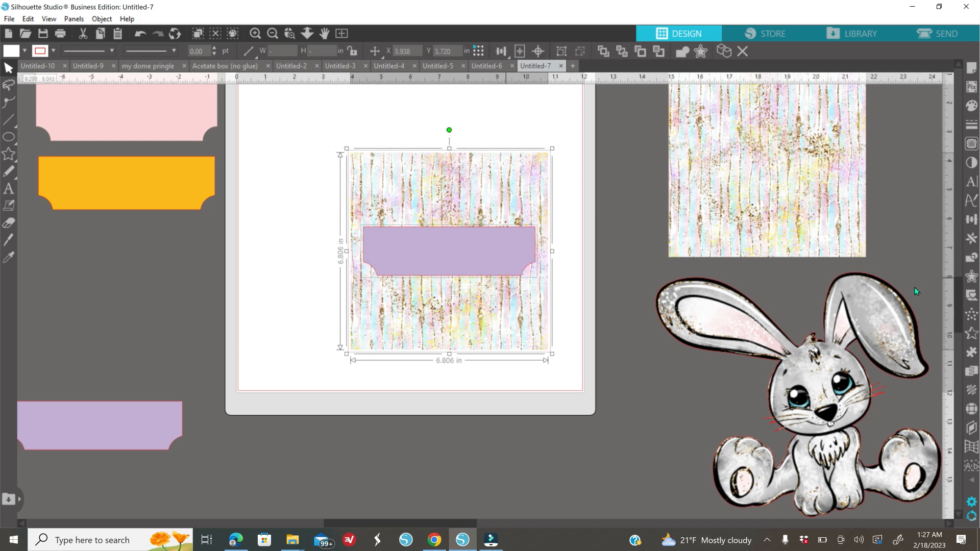
pyautogui.click(972, 258)
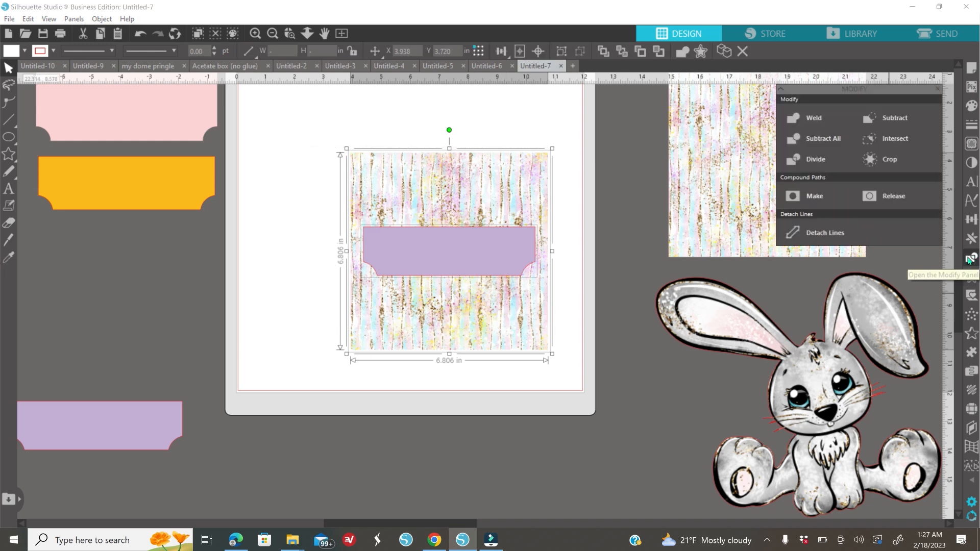
pyautogui.click(882, 159)
# Move the cropped pattern piece up on the mat and bring the spare purple piece onto the mat below it
pyautogui.moveTo(130, 427); pyautogui.dragTo(457, 374)
pyautogui.moveTo(487, 257); pyautogui.dragTo(466, 140)
pyautogui.moveTo(435, 368); pyautogui.dragTo(444, 304)
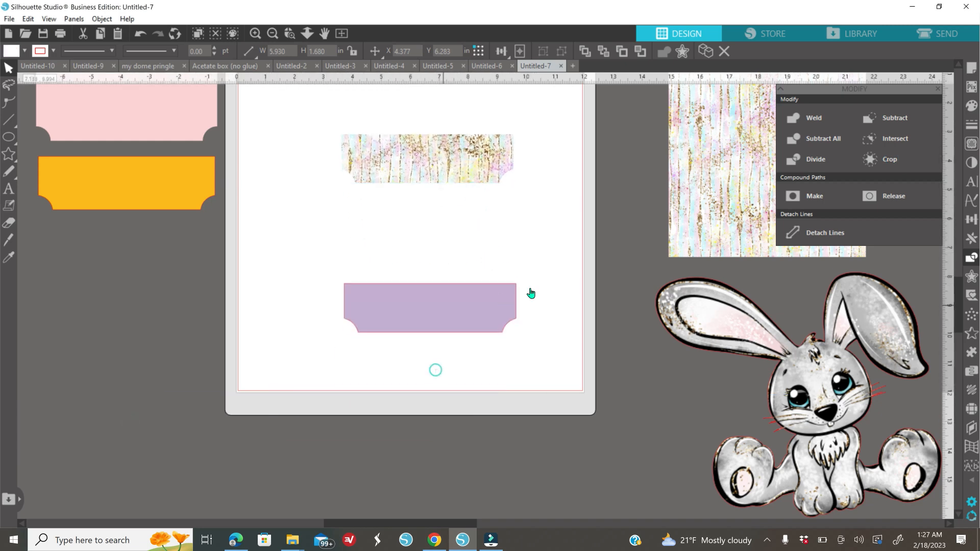
# Fill the purple piece with the striped pastel pattern by sampling the full pattern sheet with the Eyedropper tool
pyautogui.click(440, 342)
pyautogui.click(430, 327)
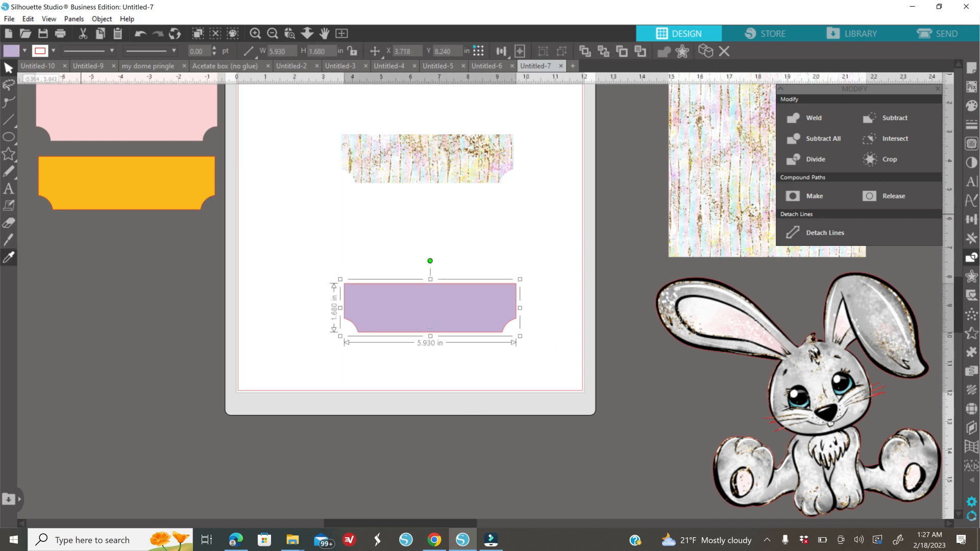
pyautogui.click(8, 257)
pyautogui.click(719, 176)
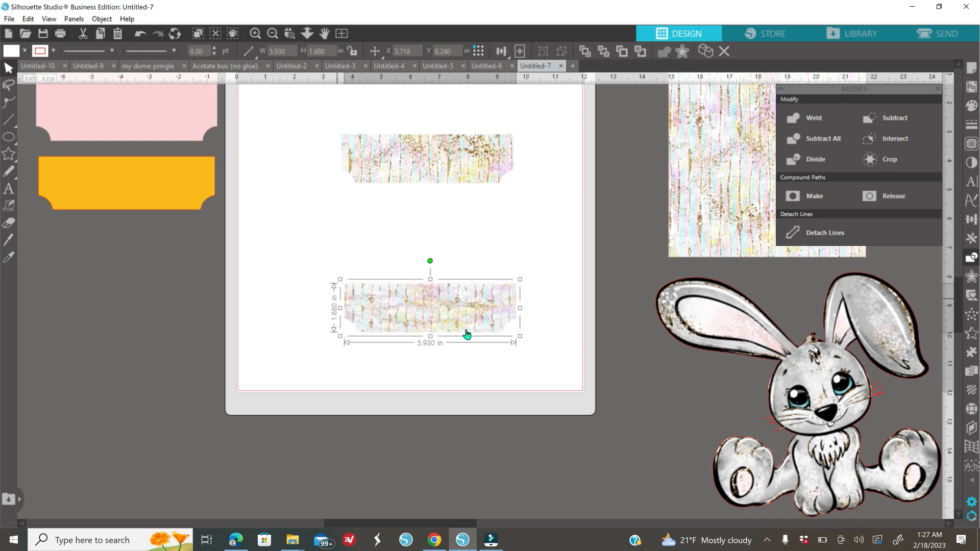
# Set the lower piece's pattern fill to maintain its aspect ratio
pyautogui.click(971, 106)
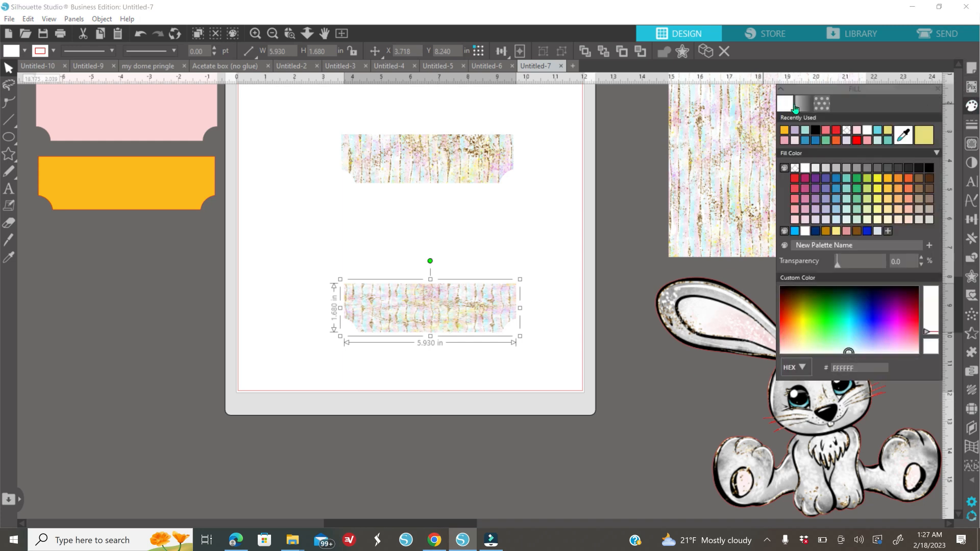
pyautogui.click(823, 104)
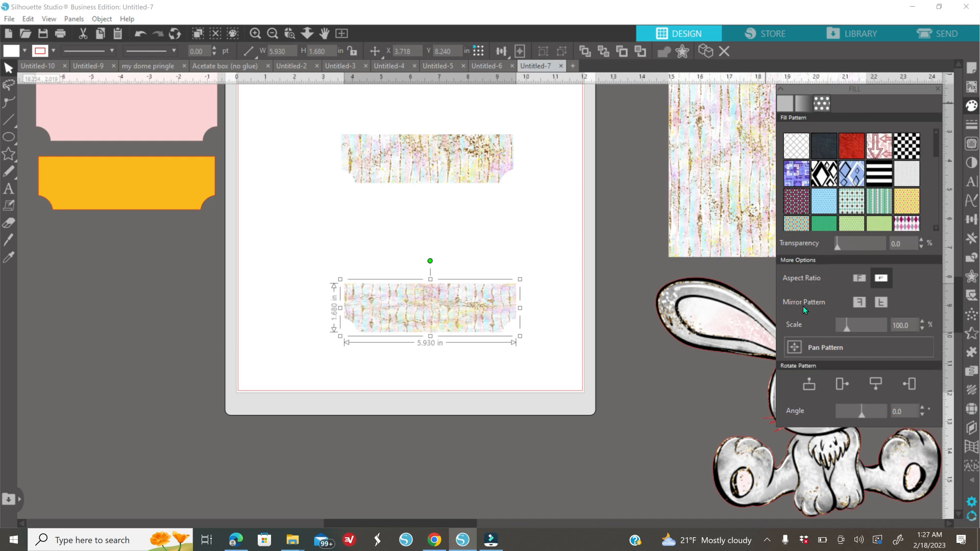
pyautogui.click(859, 277)
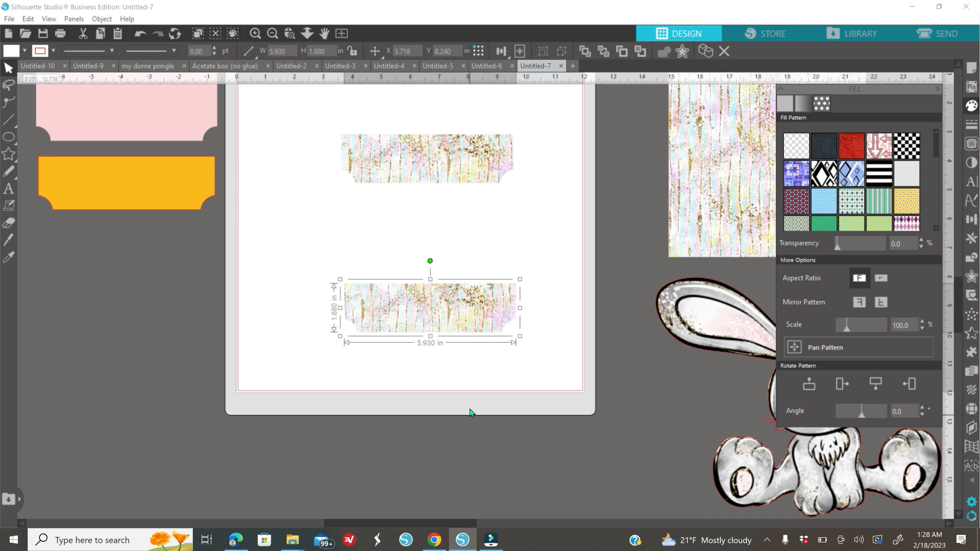
# Discard the pattern-filled piece, and duplicate the cropped pattern piece with the copy placed just below it on the mat
pyautogui.moveTo(455, 308); pyautogui.dragTo(473, 262)
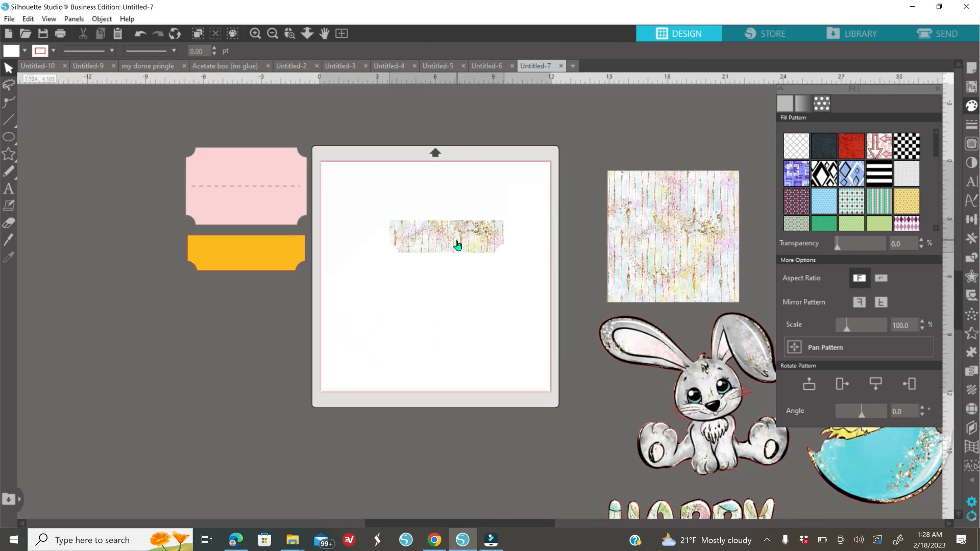
pyautogui.click(451, 235)
pyautogui.rightClick(451, 235)
pyautogui.click(519, 331)
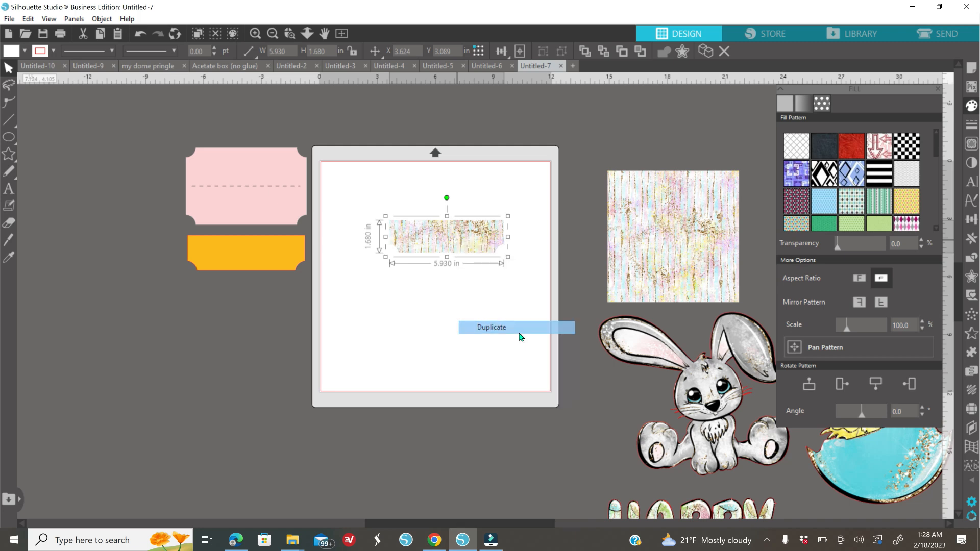
pyautogui.moveTo(461, 248); pyautogui.dragTo(465, 314)
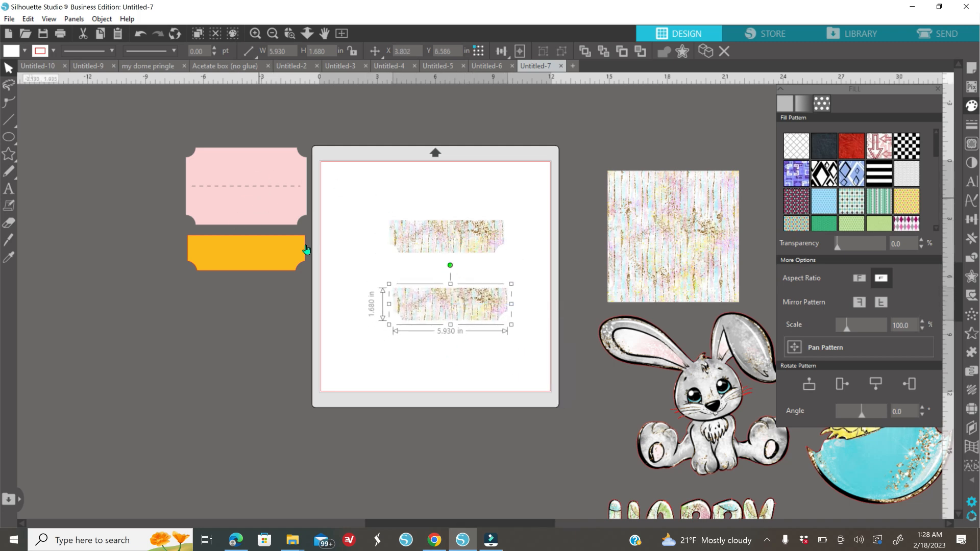
pyautogui.moveTo(474, 313); pyautogui.dragTo(475, 307)
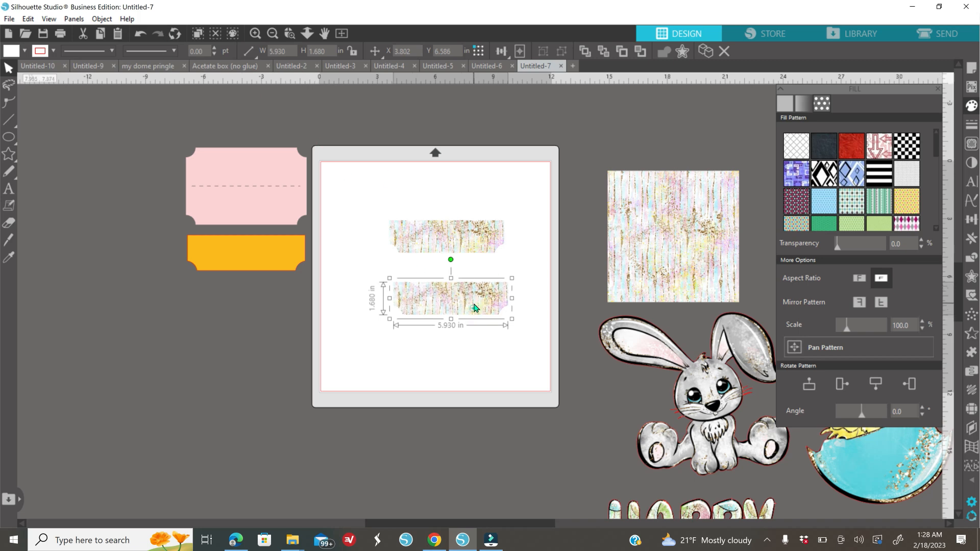
pyautogui.click(938, 90)
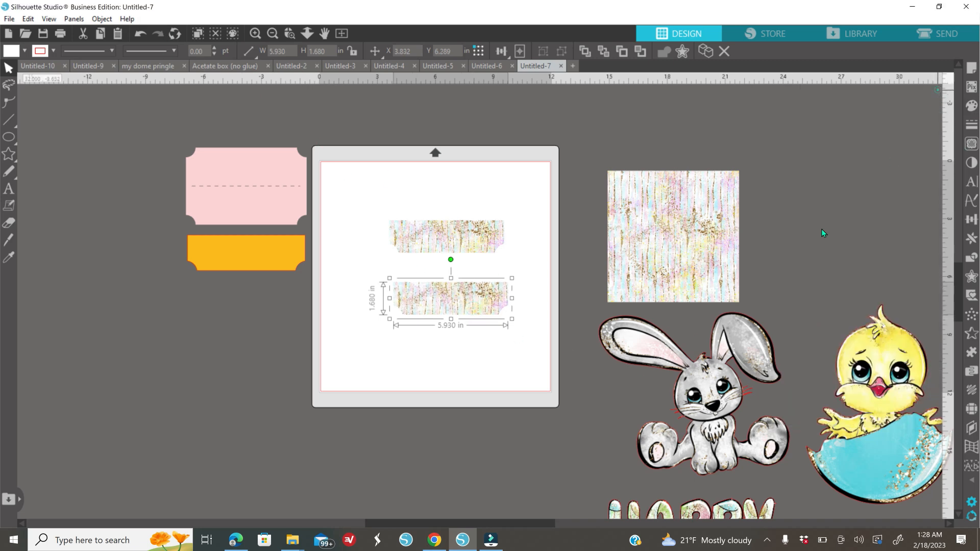
# Shift the bunny graphic left, nearer the mat and away from the chick
pyautogui.scroll(-1, 686, 336)
pyautogui.moveTo(726, 386); pyautogui.dragTo(682, 377)
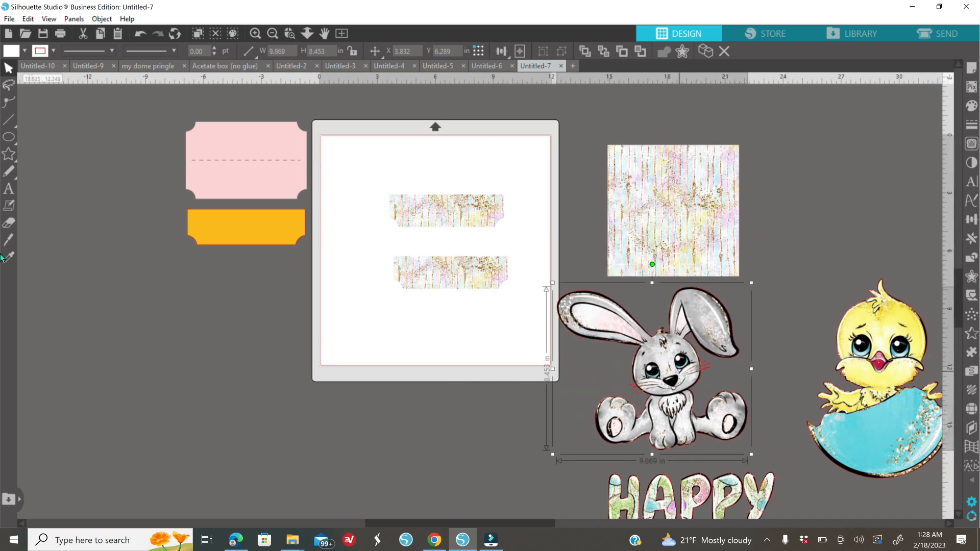
# Add an offset around the bunny graphic, fill it white, and group it with the bunny
pyautogui.click(971, 276)
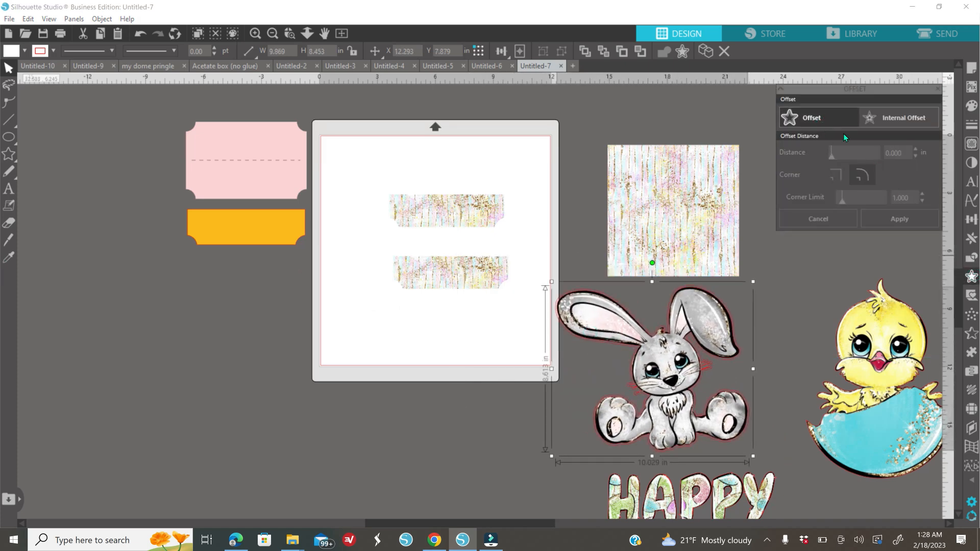
pyautogui.click(971, 106)
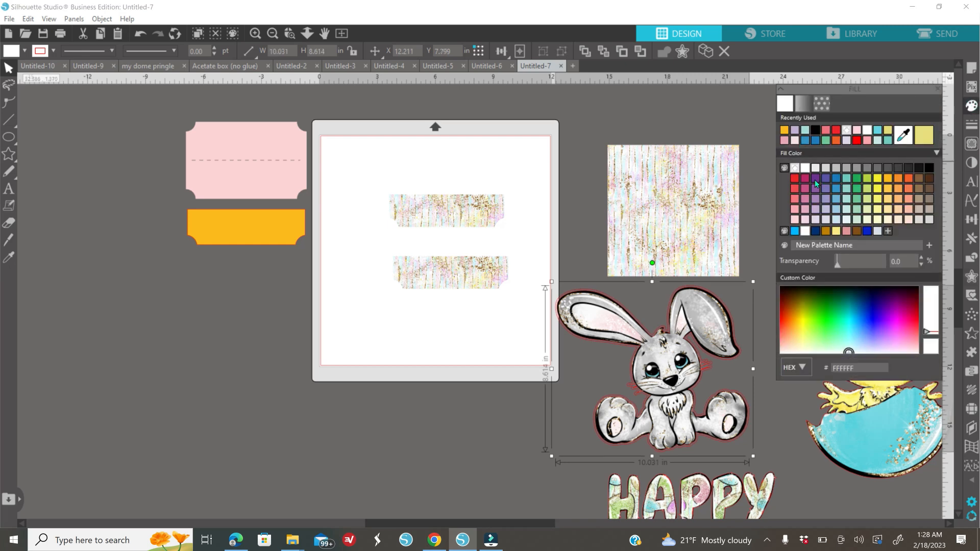
pyautogui.click(805, 167)
pyautogui.rightClick(505, 418)
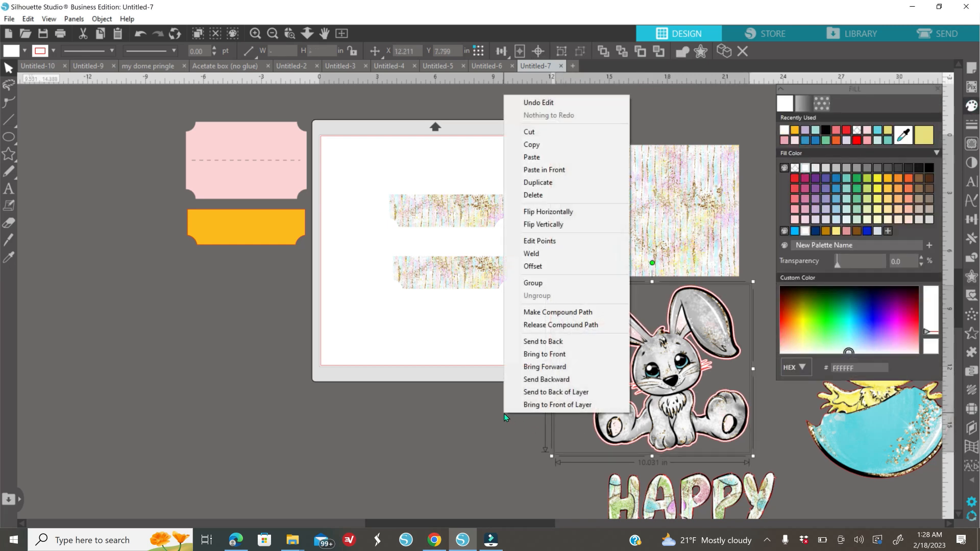
pyautogui.click(533, 284)
# Set the line color of the grouped bunny to transparent
pyautogui.click(970, 124)
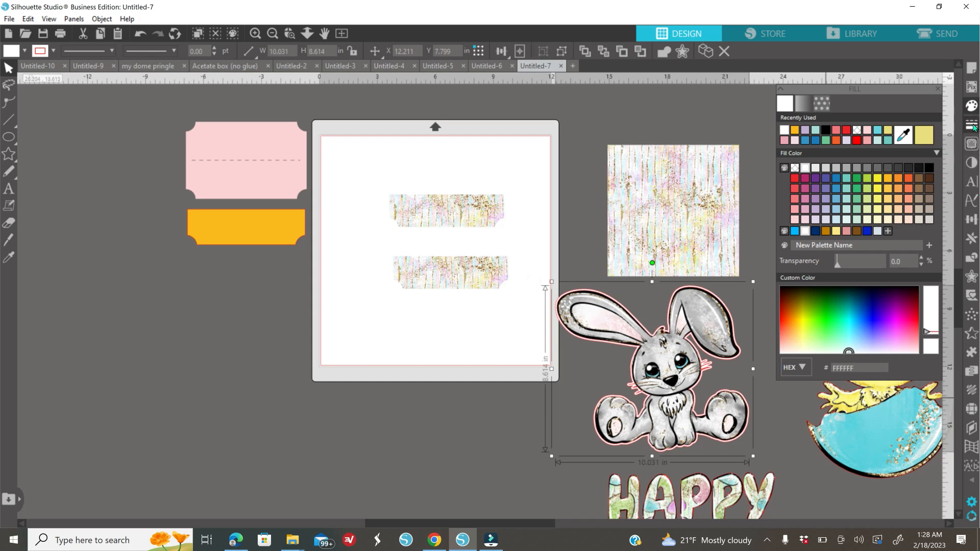
pyautogui.click(803, 104)
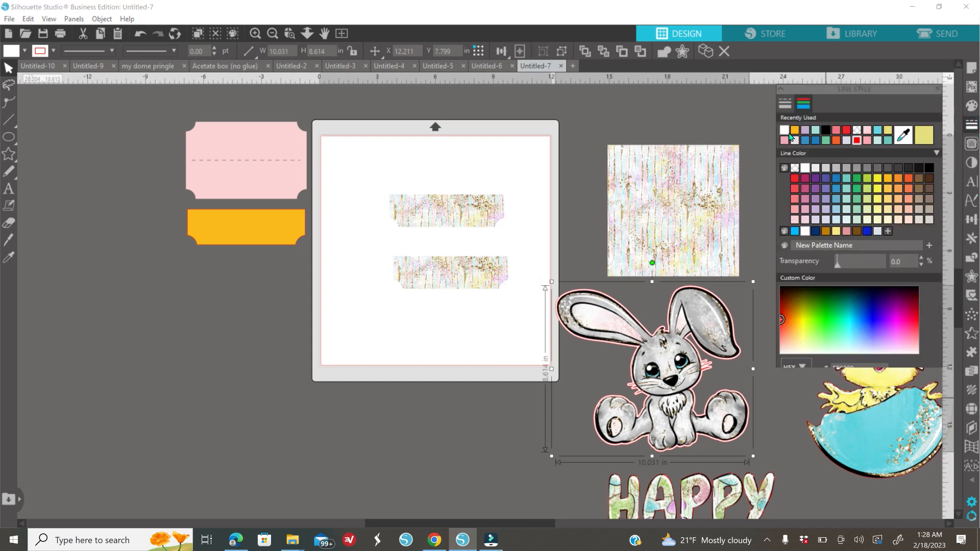
pyautogui.click(855, 131)
# Shrink the bunny to under 2.2 in wide, place it on the lower patterned piece, and bring it to the front
pyautogui.moveTo(750, 458); pyautogui.dragTo(602, 326)
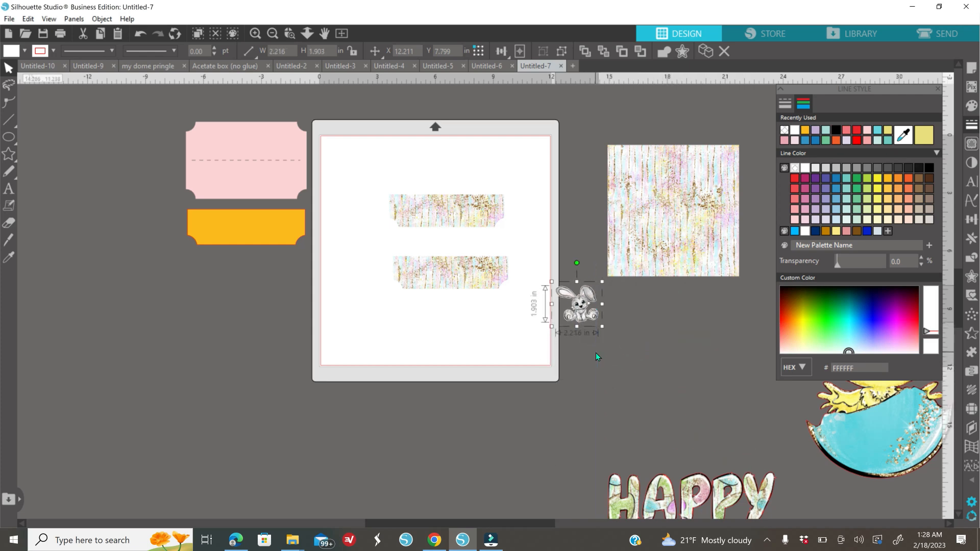
pyautogui.click(255, 33)
pyautogui.click(255, 33)
pyautogui.moveTo(692, 346); pyautogui.dragTo(488, 276)
pyautogui.moveTo(551, 325); pyautogui.dragTo(474, 258)
pyautogui.rightClick(555, 327)
pyautogui.click(568, 266)
# Adjust the bunny's size and position so it fits within the right end of the lower patterned piece
pyautogui.moveTo(516, 203); pyautogui.dragTo(491, 224)
pyautogui.moveTo(459, 258); pyautogui.dragTo(484, 256)
pyautogui.moveTo(437, 220); pyautogui.dragTo(427, 212)
pyautogui.moveTo(469, 252); pyautogui.dragTo(467, 257)
pyautogui.click(616, 364)
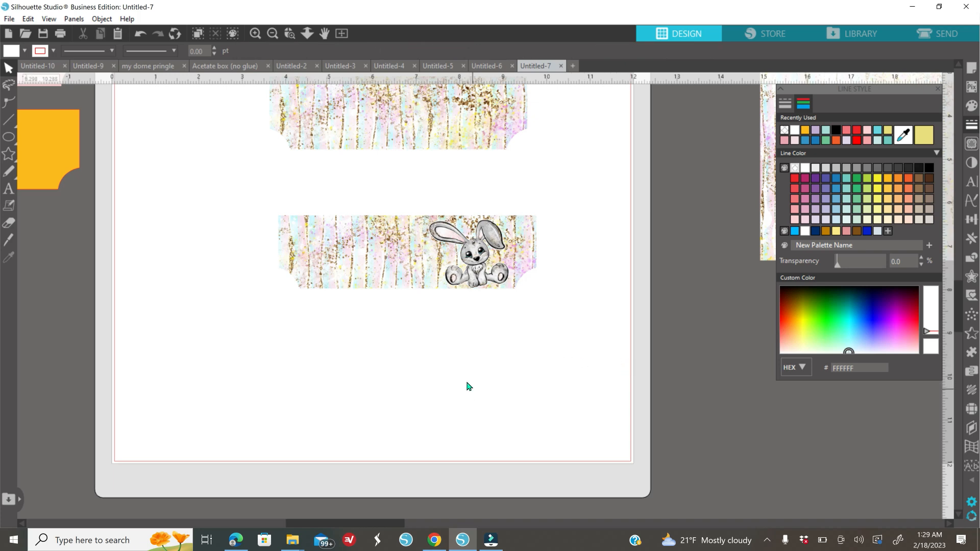
# Add center-aligned text in the BubbleGum font below the bunny piece, reading "BUNNY KISSES" and "EASTER WISHES" on two lines
pyautogui.click(10, 189)
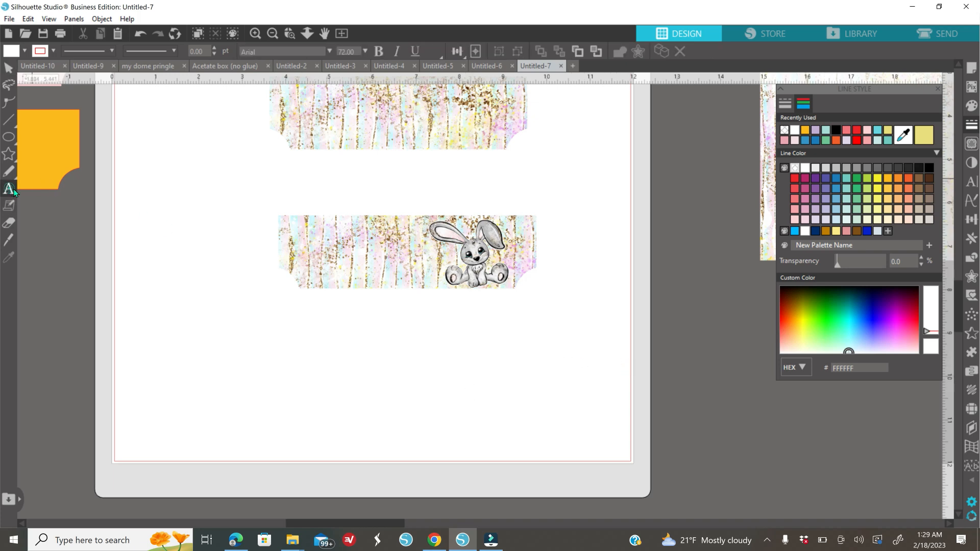
pyautogui.click(971, 181)
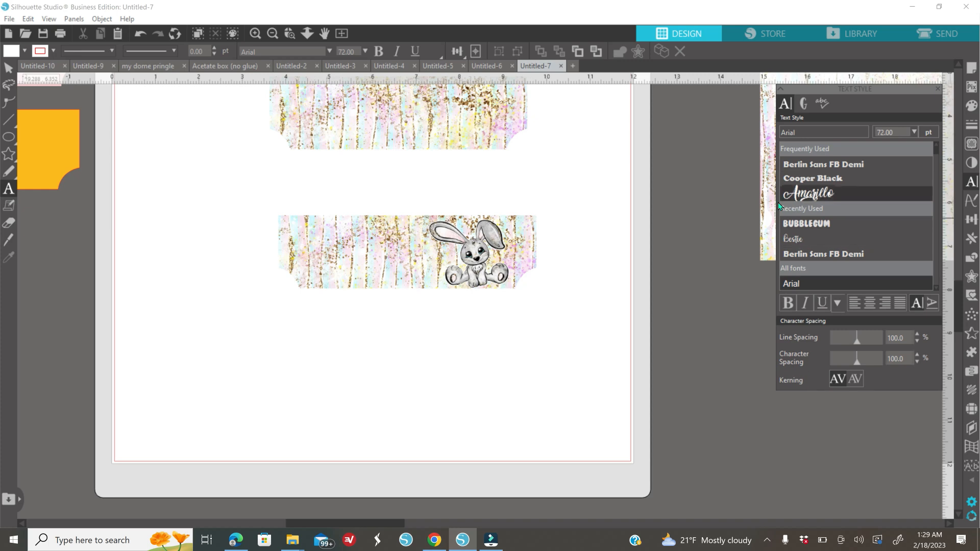
pyautogui.click(816, 223)
pyautogui.click(390, 339)
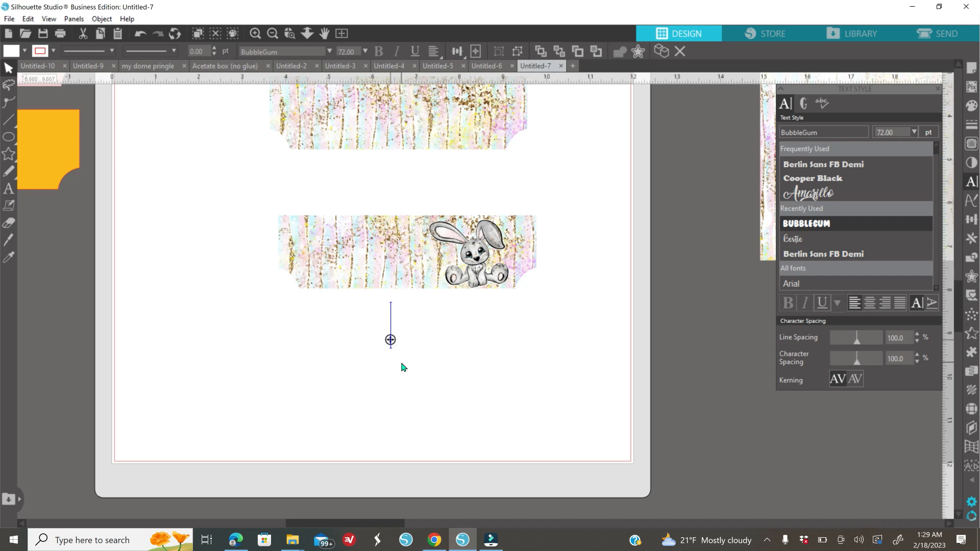
pyautogui.write('BUNNY KISSES')
pyautogui.press('Return')
pyautogui.write('EASTER WISHES')
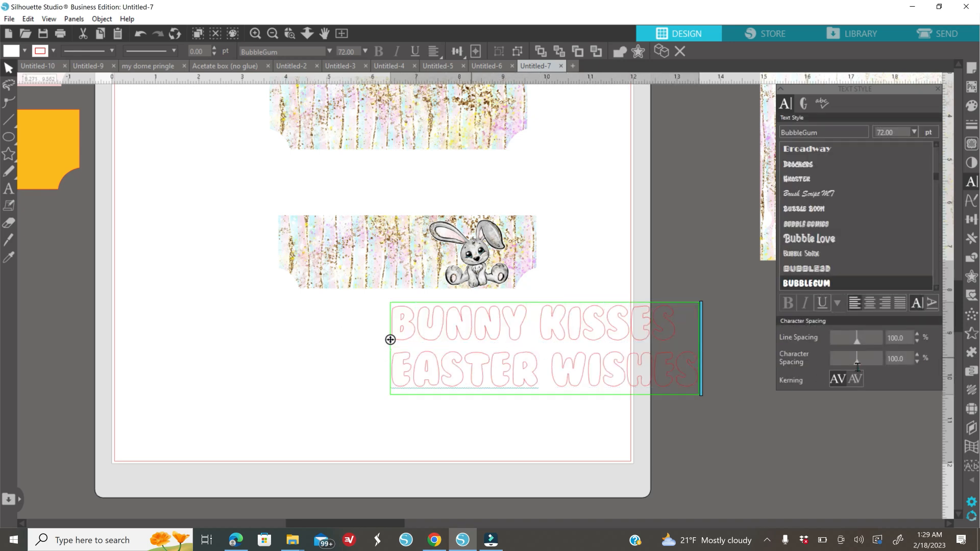
pyautogui.click(867, 305)
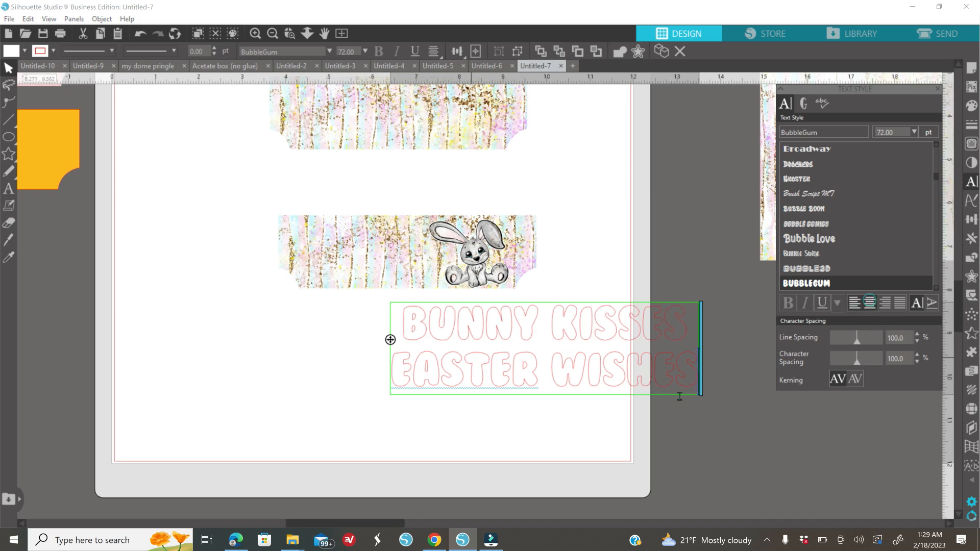
pyautogui.click(583, 443)
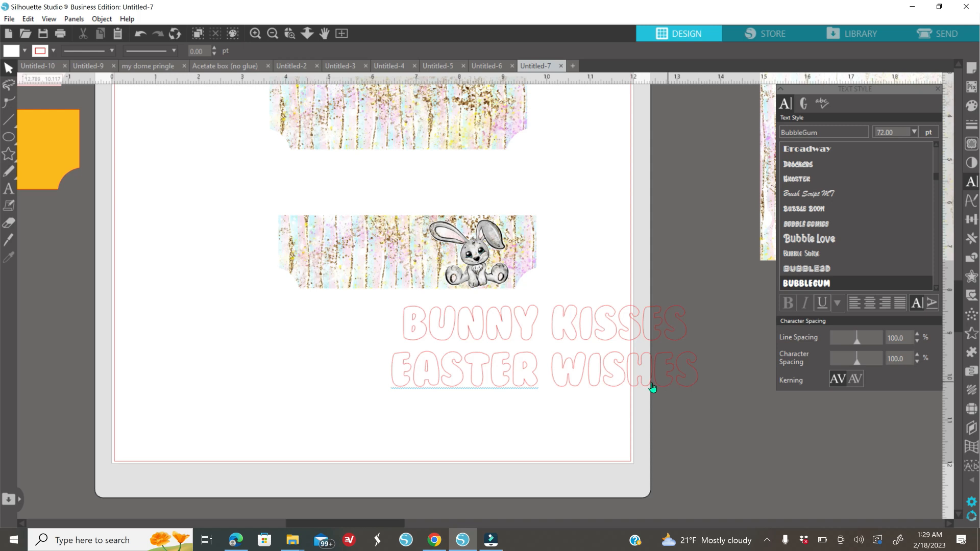
# Move the text left so it sits within the mat, and fill it with turquoise 67D4E0
pyautogui.moveTo(669, 378); pyautogui.dragTo(542, 390)
pyautogui.click(971, 105)
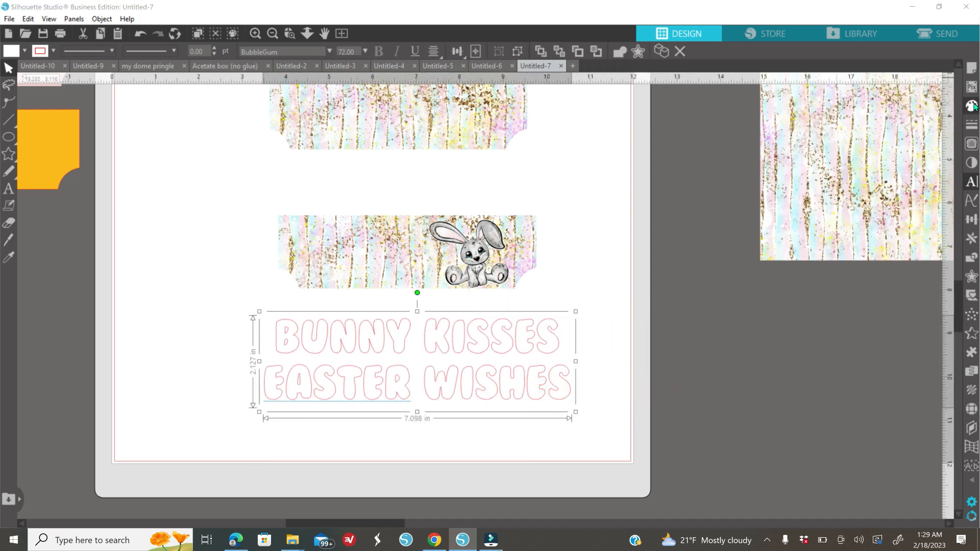
pyautogui.click(877, 132)
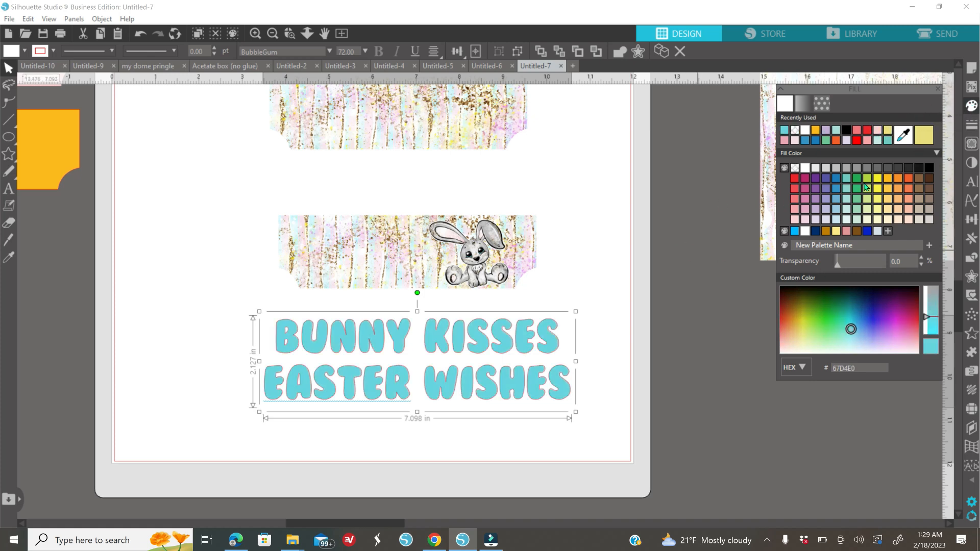
# Try a pale blue text fill sampled from the patterned piece with the Eyedropper, and restore the turquoise fill
pyautogui.click(908, 135)
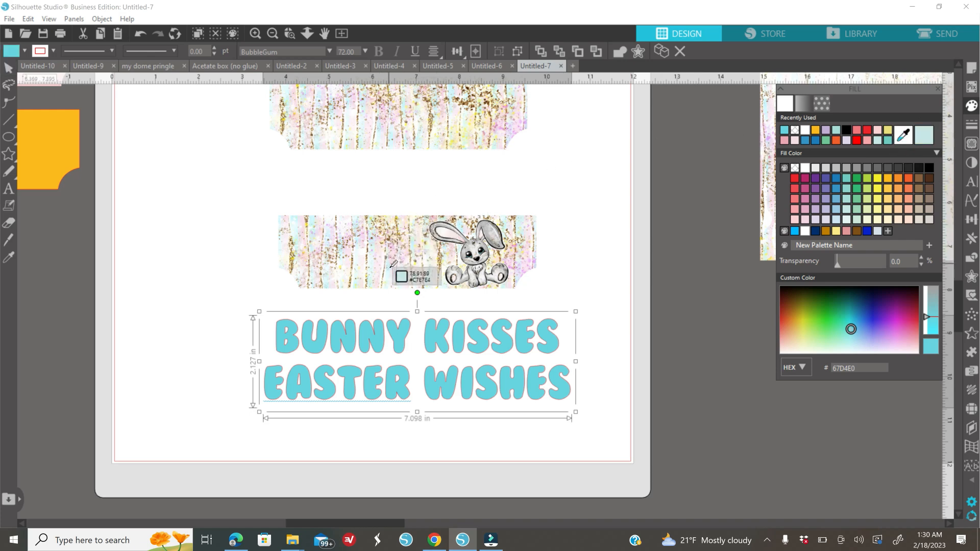
pyautogui.click(314, 223)
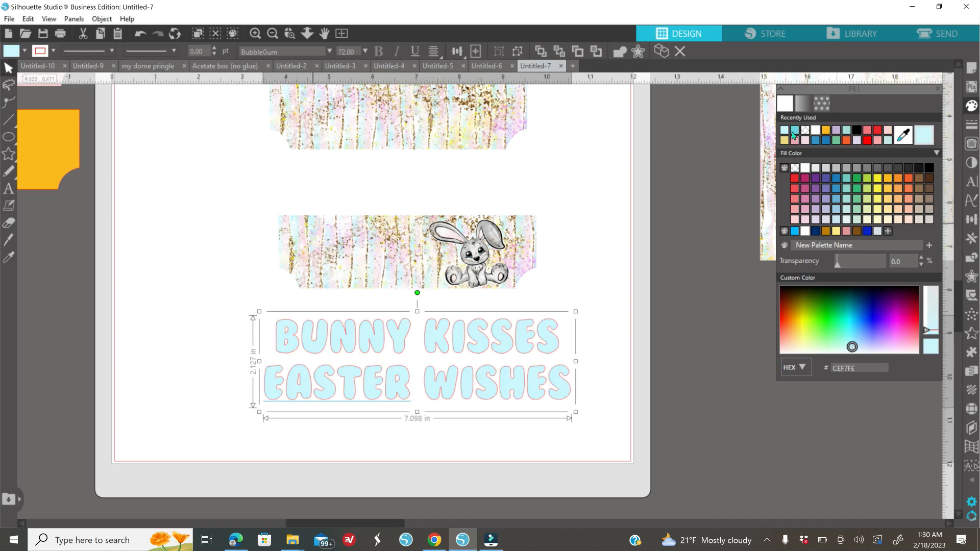
pyautogui.click(793, 131)
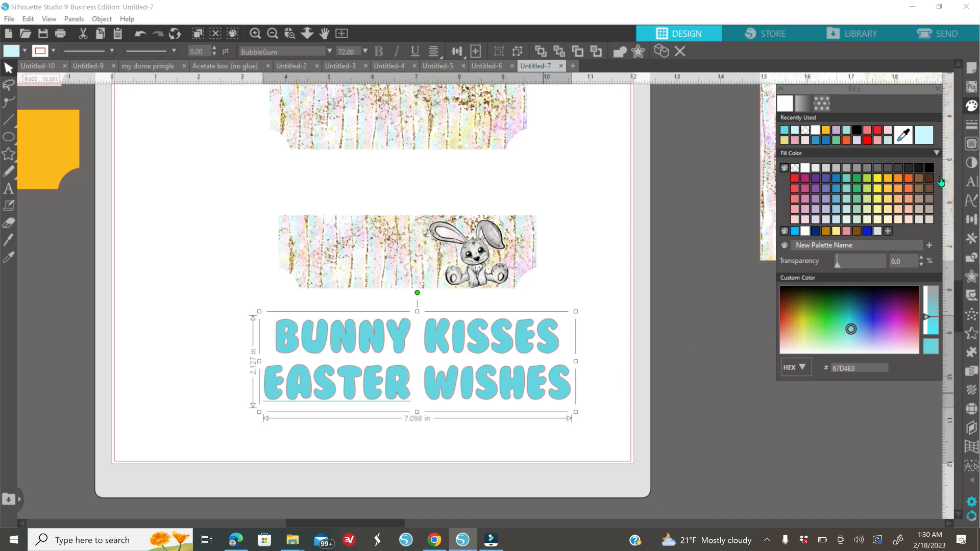
# Give the text a 0.25 pt black outline
pyautogui.click(971, 124)
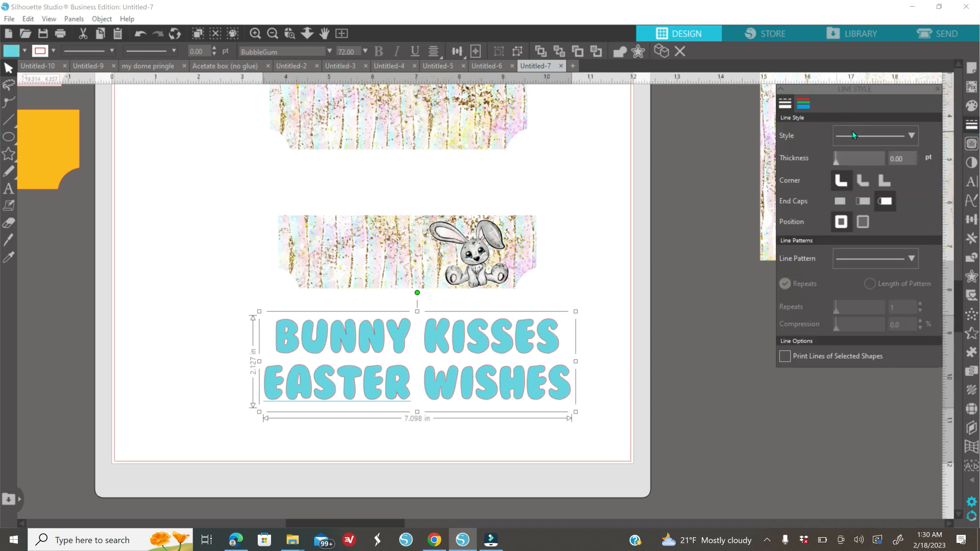
pyautogui.click(837, 161)
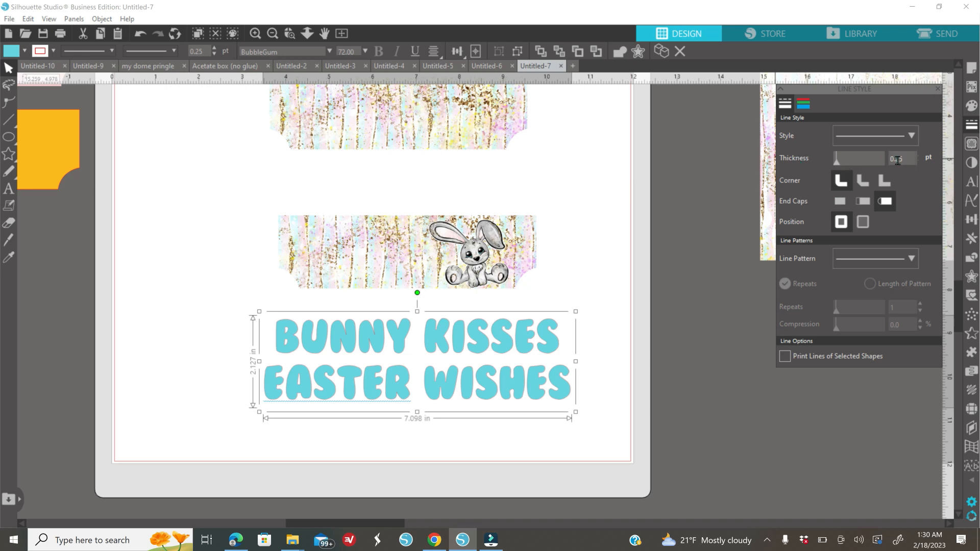
pyautogui.click(804, 104)
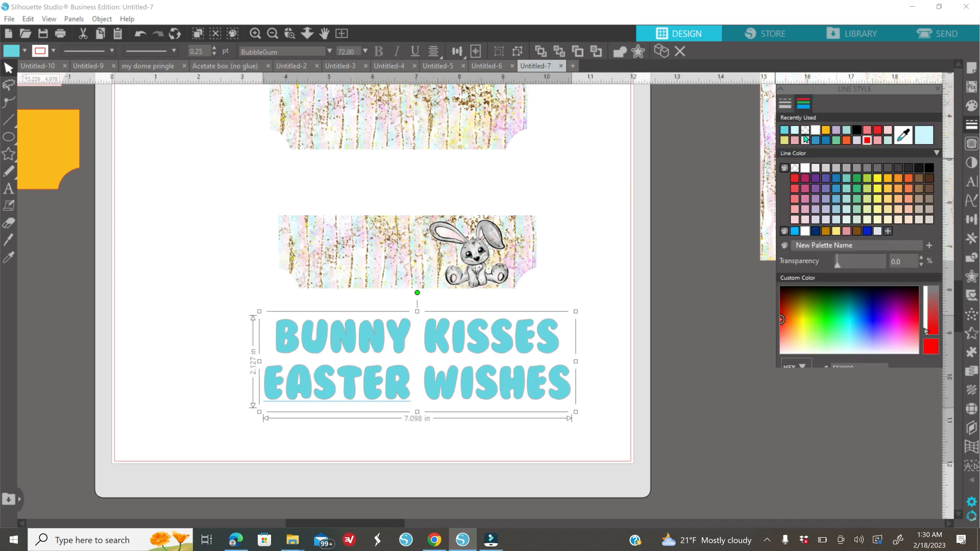
pyautogui.click(858, 130)
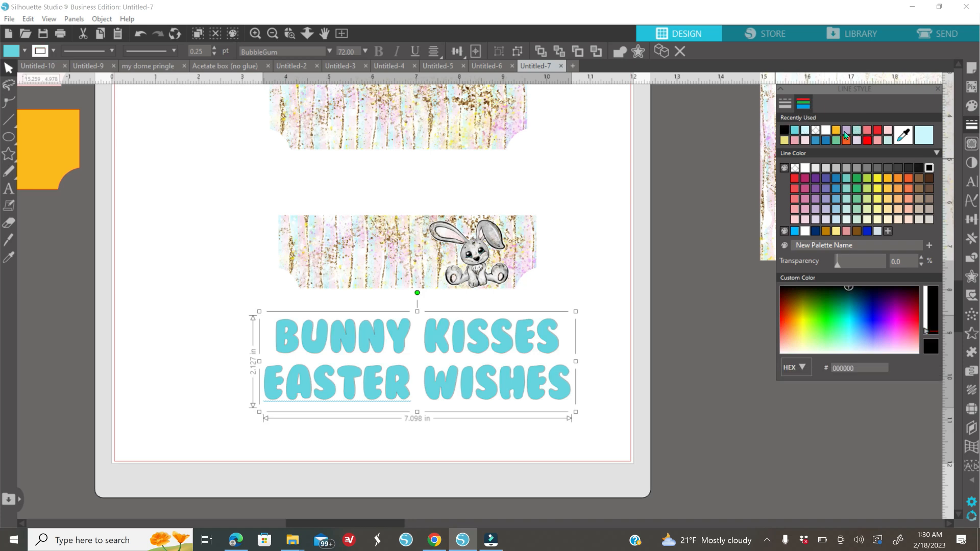
# Create an offset around the text with a distance of 0.050 in and rounded corners
pyautogui.click(968, 277)
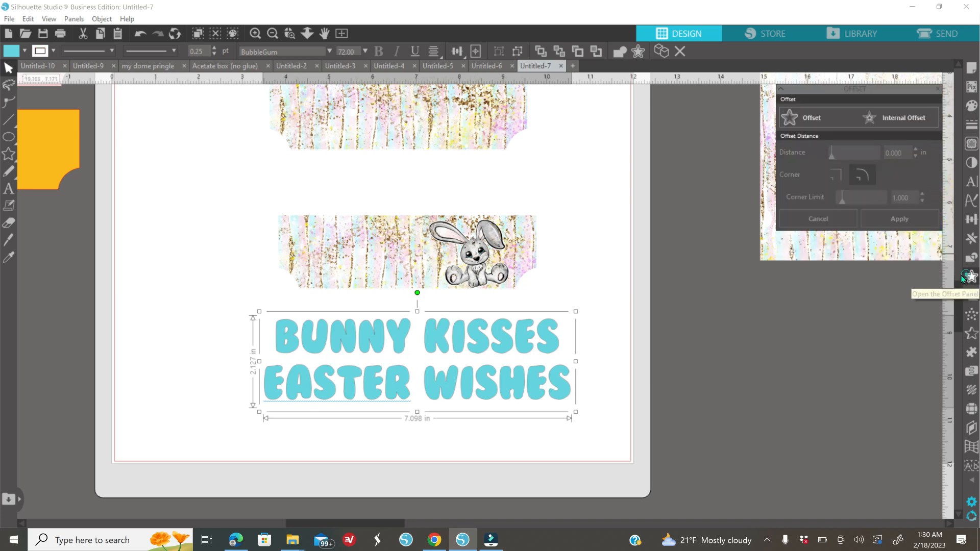
pyautogui.click(808, 118)
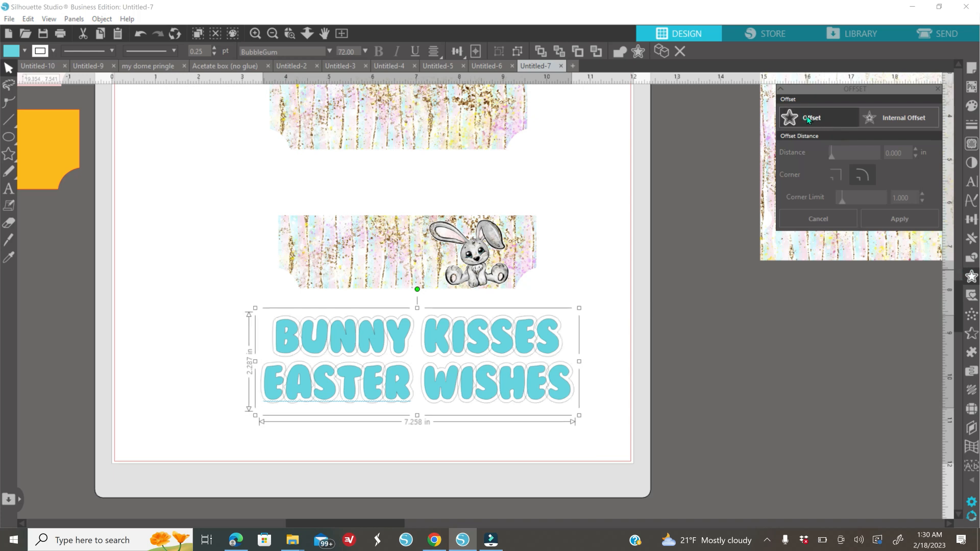
pyautogui.click(914, 156)
pyautogui.click(914, 156)
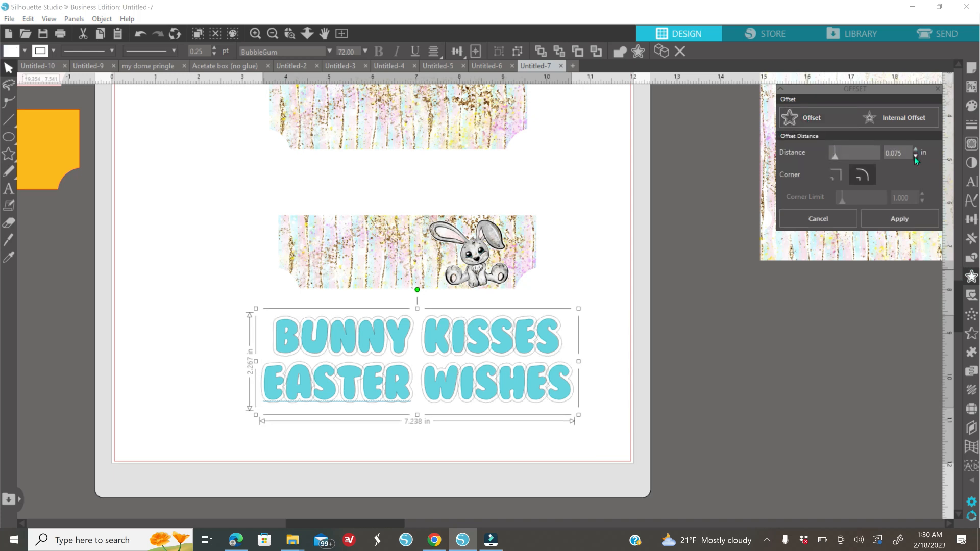
pyautogui.click(914, 156)
pyautogui.click(914, 156)
pyautogui.click(914, 156)
pyautogui.click(914, 156)
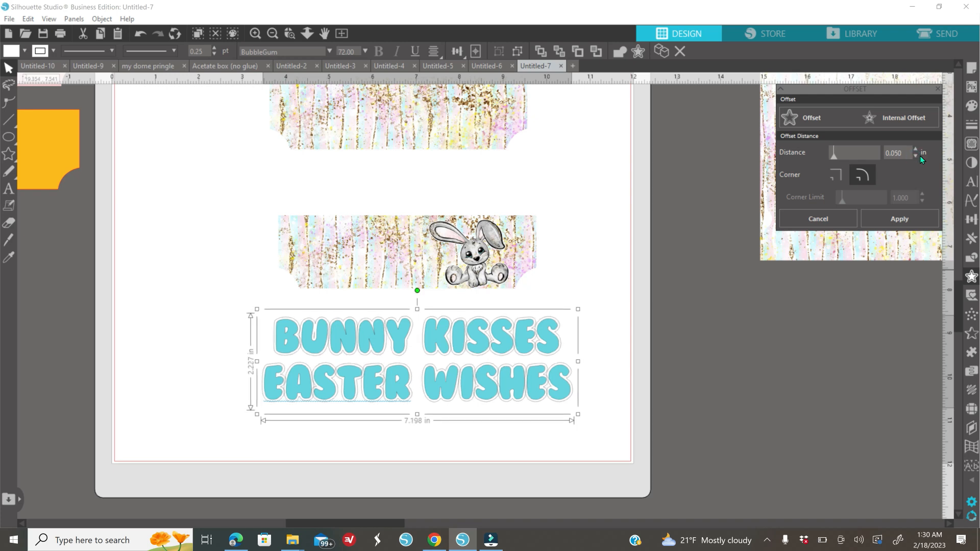
# Fill the text's offset with orange FDBA1B and group it with the lettering
pyautogui.click(971, 106)
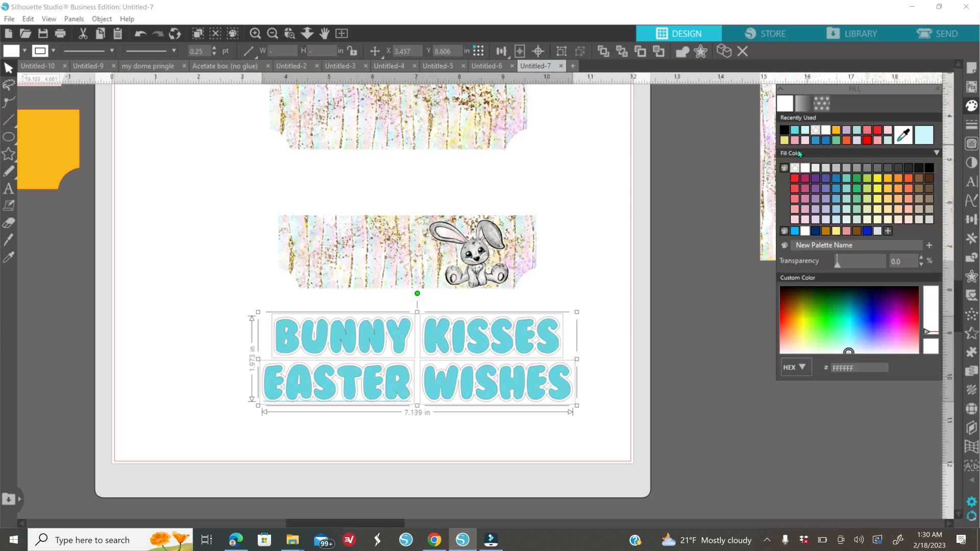
pyautogui.click(836, 131)
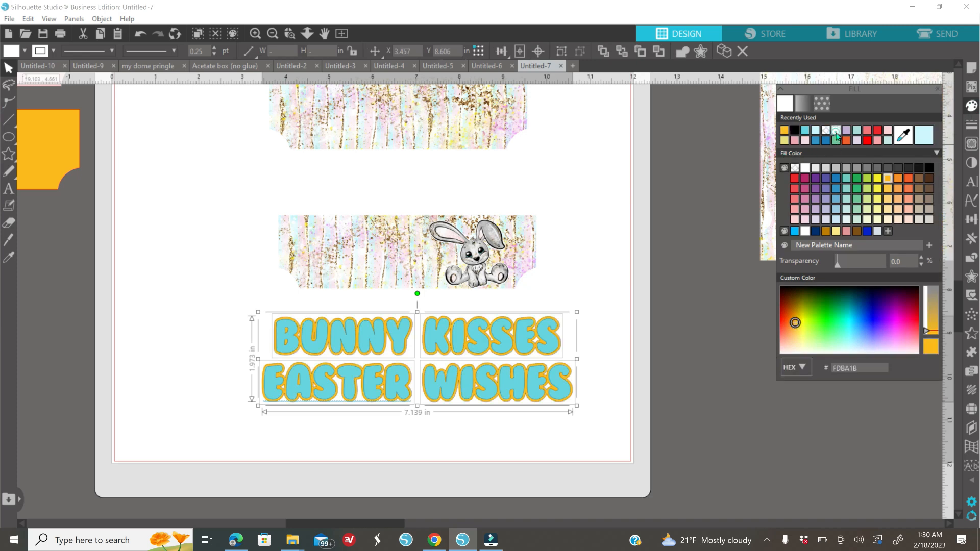
pyautogui.moveTo(191, 339); pyautogui.dragTo(628, 416)
pyautogui.rightClick(645, 357)
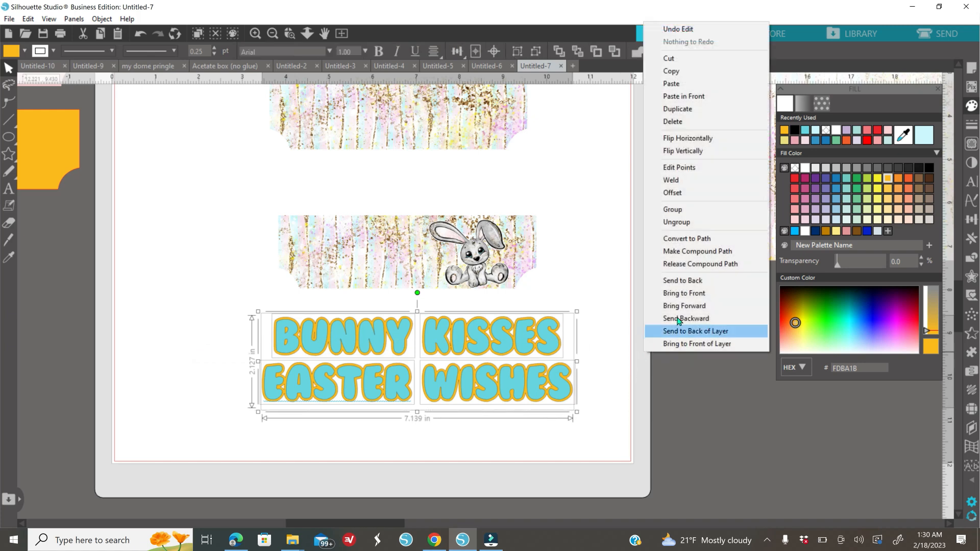
pyautogui.click(681, 214)
# Shrink the lettering to about 3.6 in wide, place it on the lower patterned piece, and nudge the bunny right to make room
pyautogui.moveTo(577, 312); pyautogui.dragTo(422, 359)
pyautogui.moveTo(405, 377); pyautogui.dragTo(437, 253)
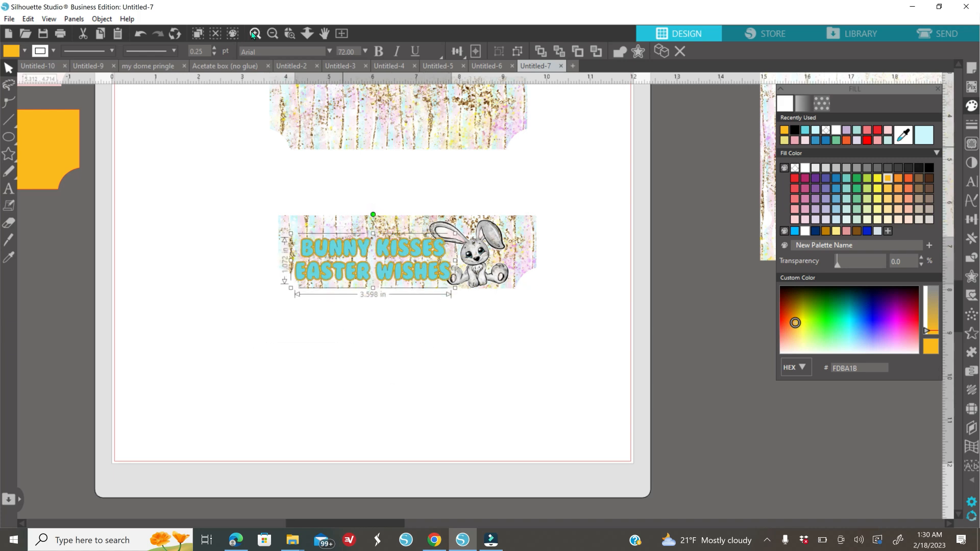
pyautogui.click(253, 34)
pyautogui.moveTo(282, 523); pyautogui.dragTo(243, 523)
pyautogui.moveTo(561, 253); pyautogui.dragTo(581, 252)
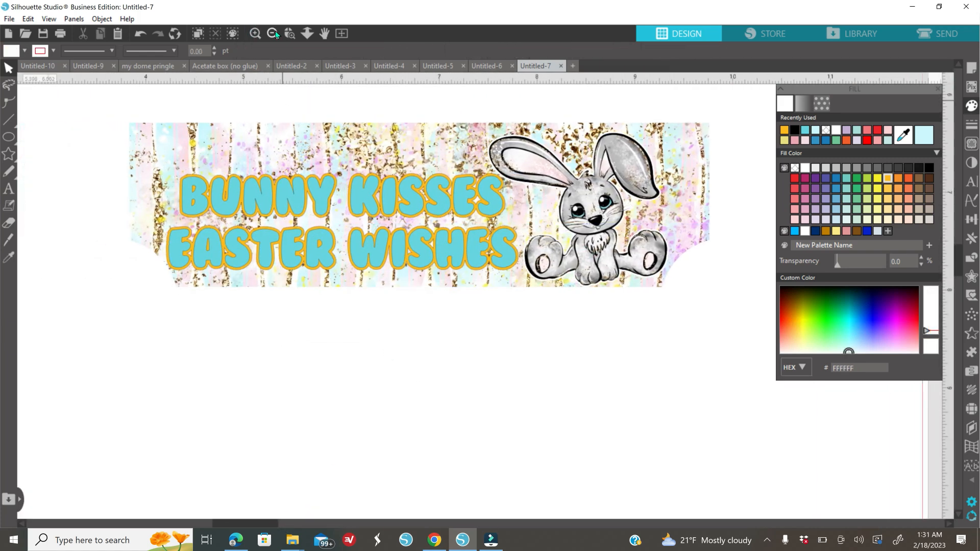
# Move the finished bunny piece off the mat to just below the orange piece
pyautogui.click(273, 33)
pyautogui.click(273, 33)
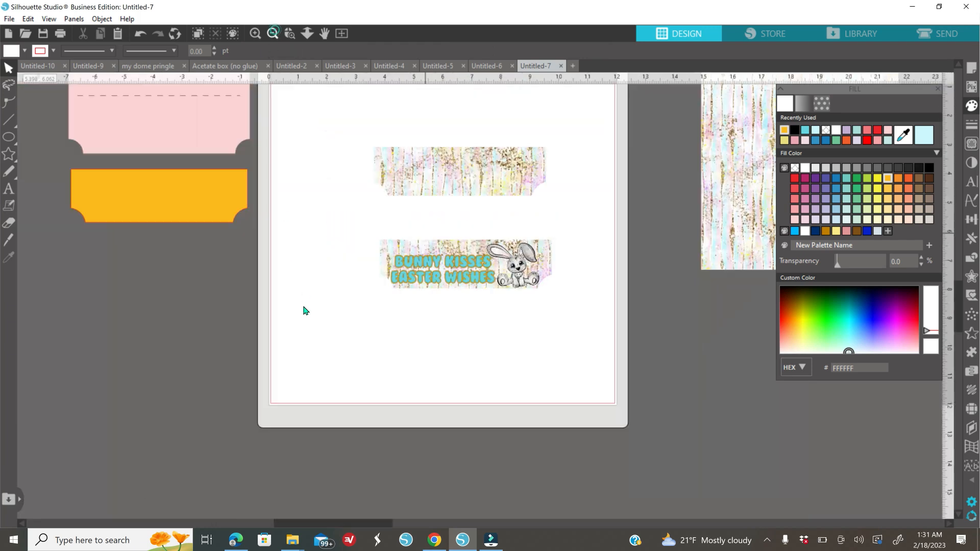
pyautogui.scroll(3, 327, 306)
pyautogui.moveTo(345, 274); pyautogui.dragTo(229, 346)
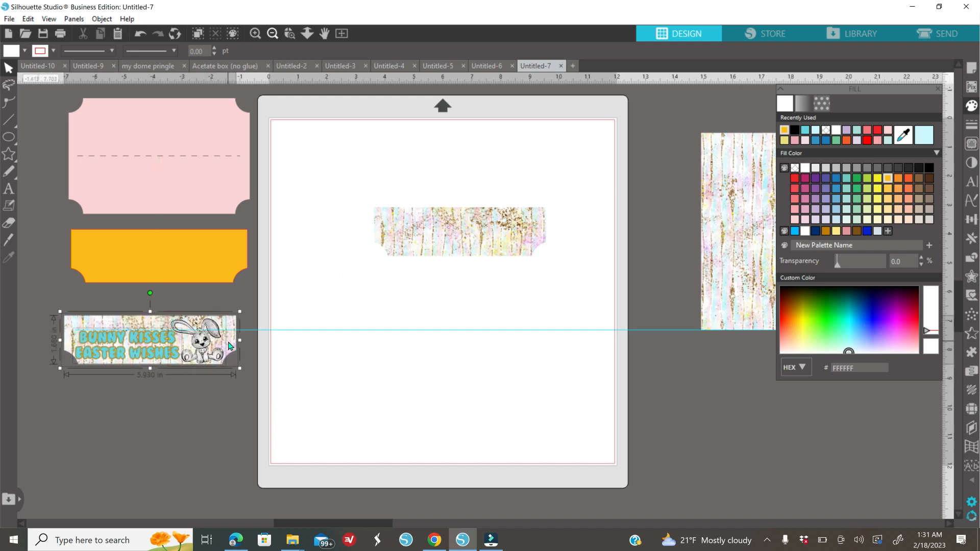
# Shift the remaining patterned piece slightly left and up on the mat, and close the fill settings
pyautogui.moveTo(503, 234); pyautogui.dragTo(494, 232)
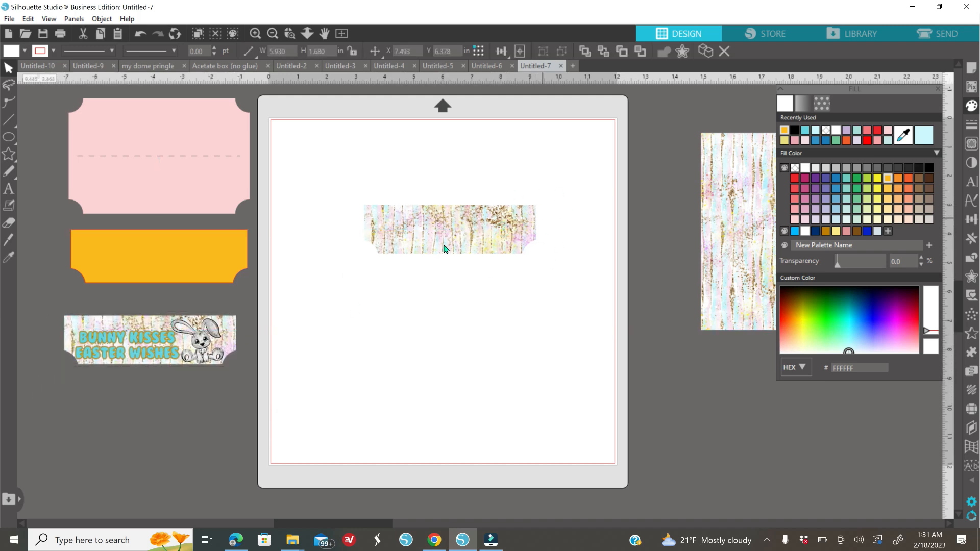
pyautogui.click(937, 90)
pyautogui.click(274, 33)
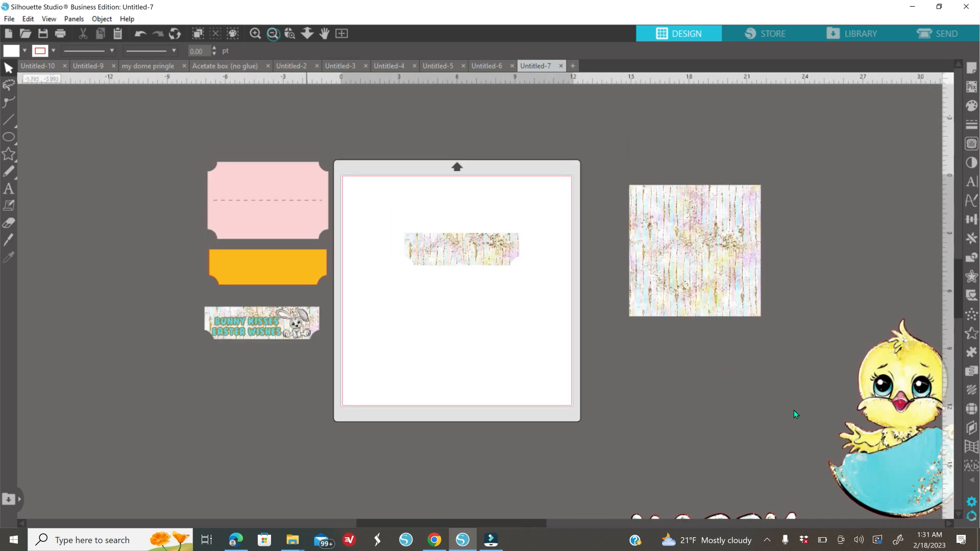
# Bring the chick in the blue eggshell onto the mat and shrink it to about 2.6 in wide
pyautogui.moveTo(893, 474); pyautogui.dragTo(532, 406)
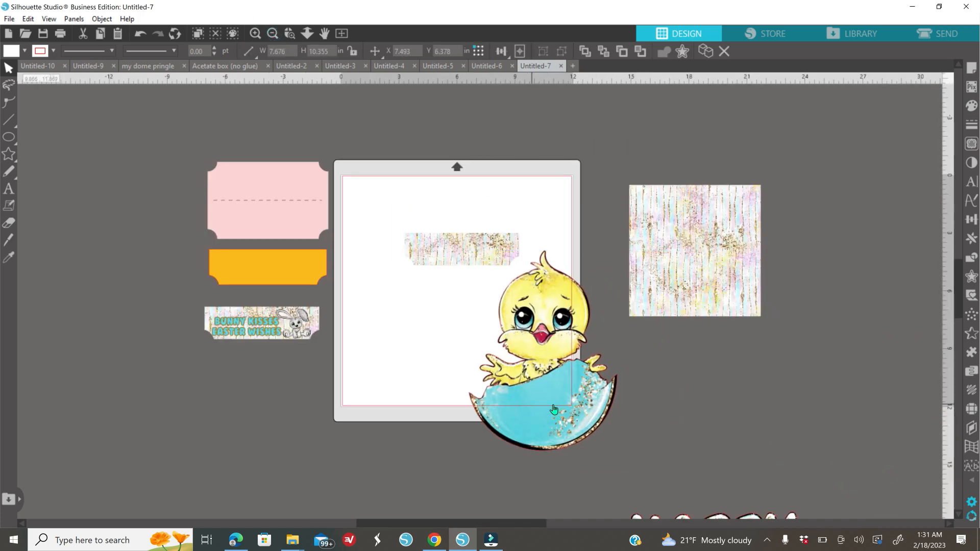
pyautogui.click(554, 374)
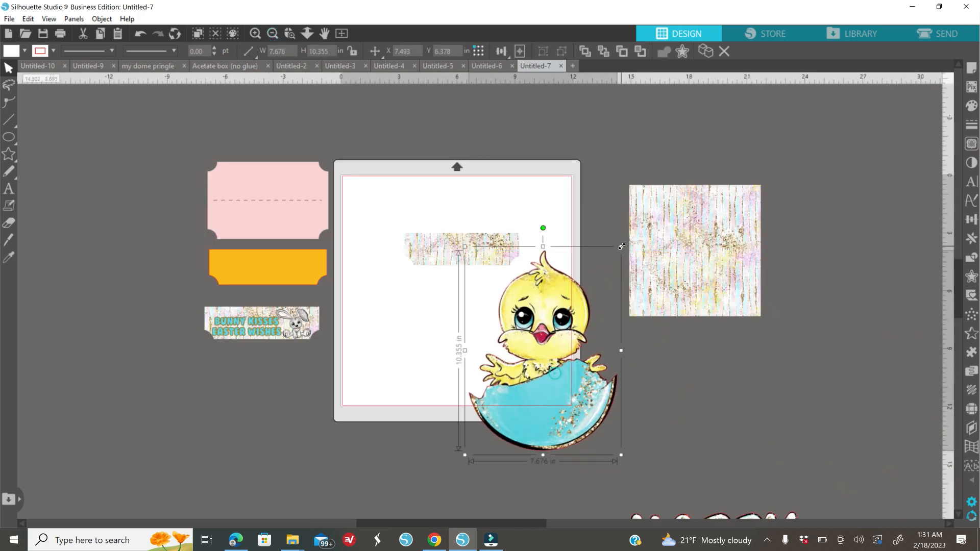
pyautogui.click(256, 34)
pyautogui.moveTo(685, 230); pyautogui.dragTo(549, 329)
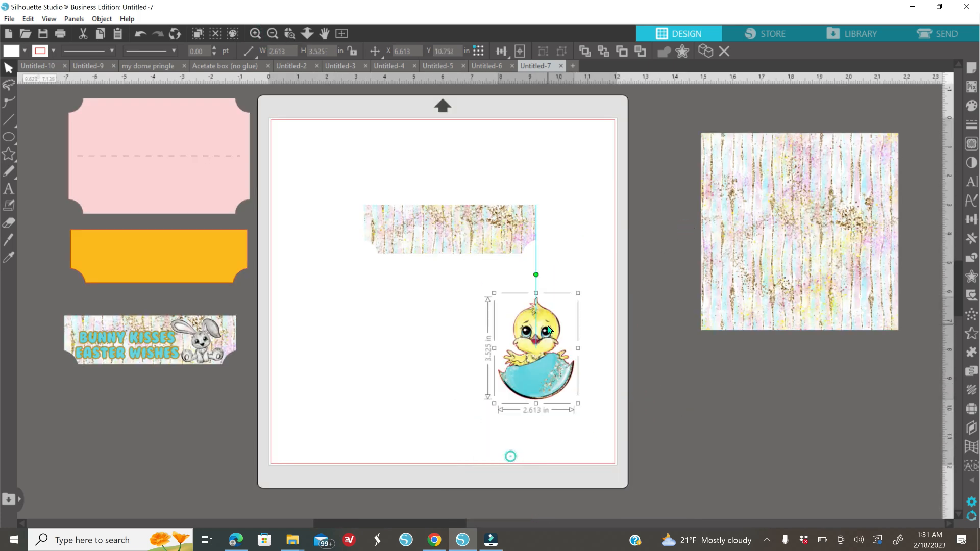
# Make the chick's line color transparent and nudge the chick slightly up on the mat
pyautogui.click(971, 125)
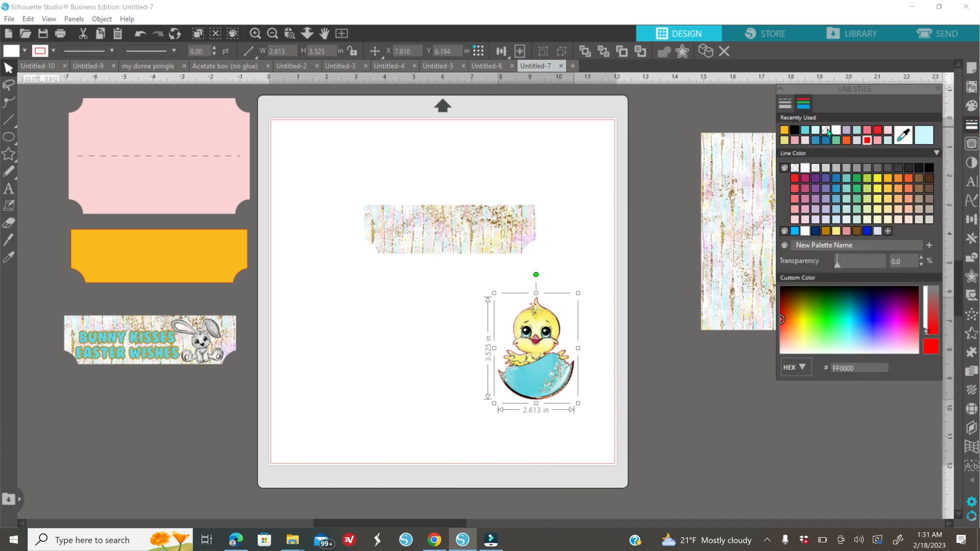
pyautogui.click(827, 131)
pyautogui.moveTo(517, 385); pyautogui.dragTo(518, 378)
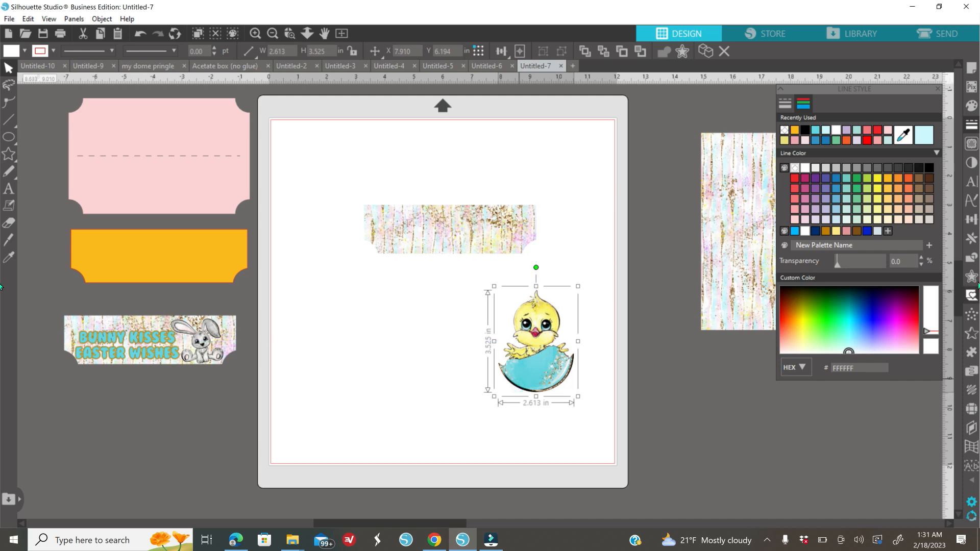
# Add an offset around the chick and fill it with light purple
pyautogui.click(971, 276)
pyautogui.click(812, 119)
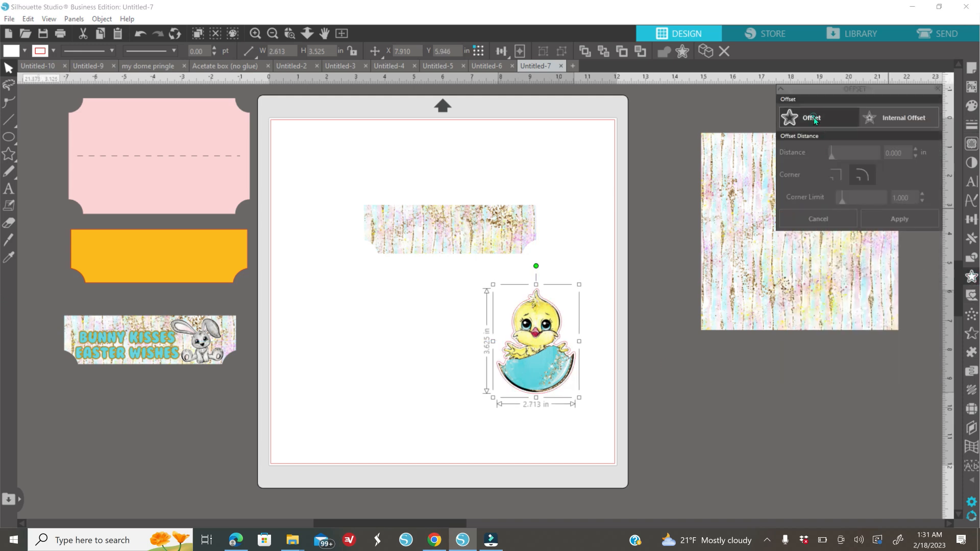
pyautogui.click(971, 106)
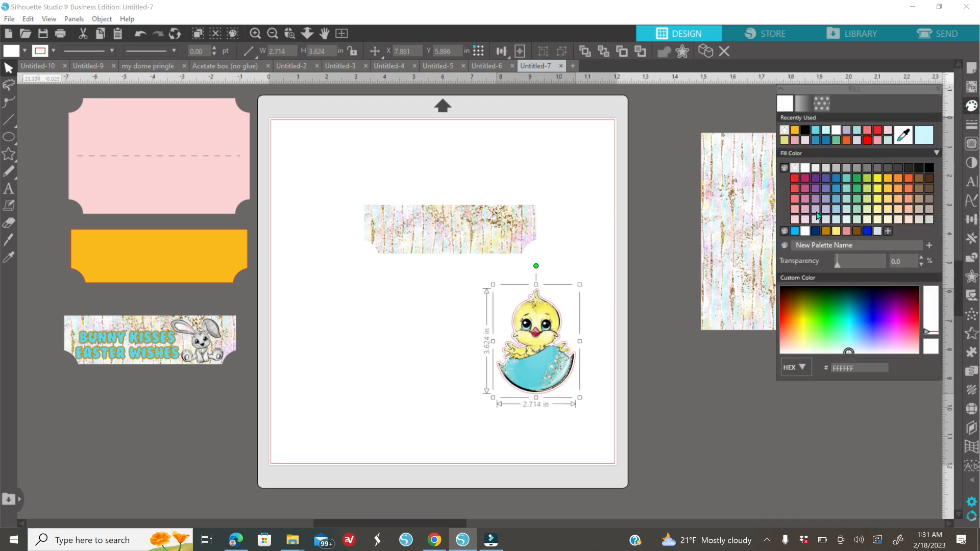
pyautogui.click(815, 211)
# Add a second offset around the chick, fill it with orange F68E27, and group the chick with its offsets
pyautogui.click(970, 276)
pyautogui.click(817, 120)
pyautogui.click(970, 105)
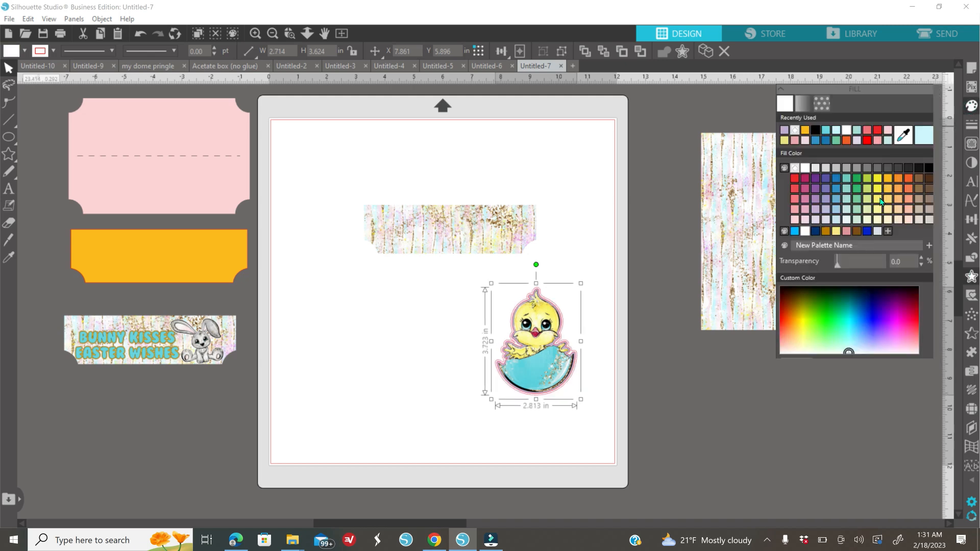
pyautogui.click(898, 178)
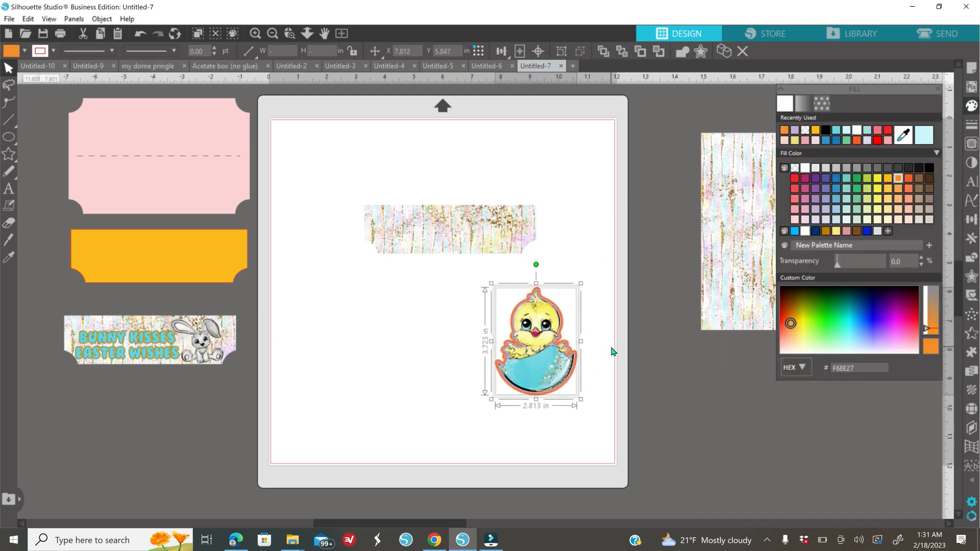
pyautogui.rightClick(601, 331)
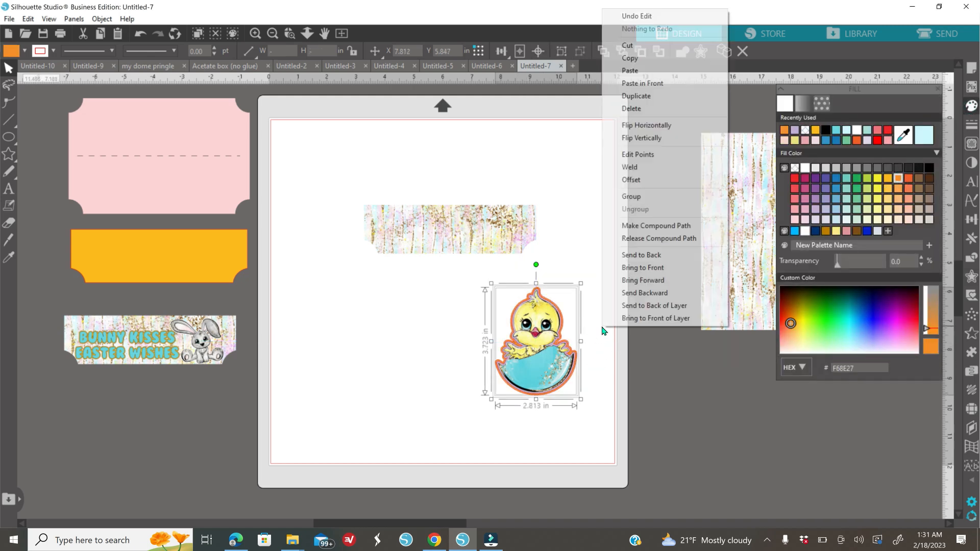
pyautogui.click(631, 196)
# Shrink the grouped chick to about 1.9 in wide, bring it to the front, and place it on the patterned piece
pyautogui.moveTo(560, 320); pyautogui.dragTo(558, 323)
pyautogui.moveTo(528, 374); pyautogui.dragTo(501, 238)
pyautogui.moveTo(509, 276); pyautogui.dragTo(503, 242)
pyautogui.rightClick(511, 359)
pyautogui.click(555, 299)
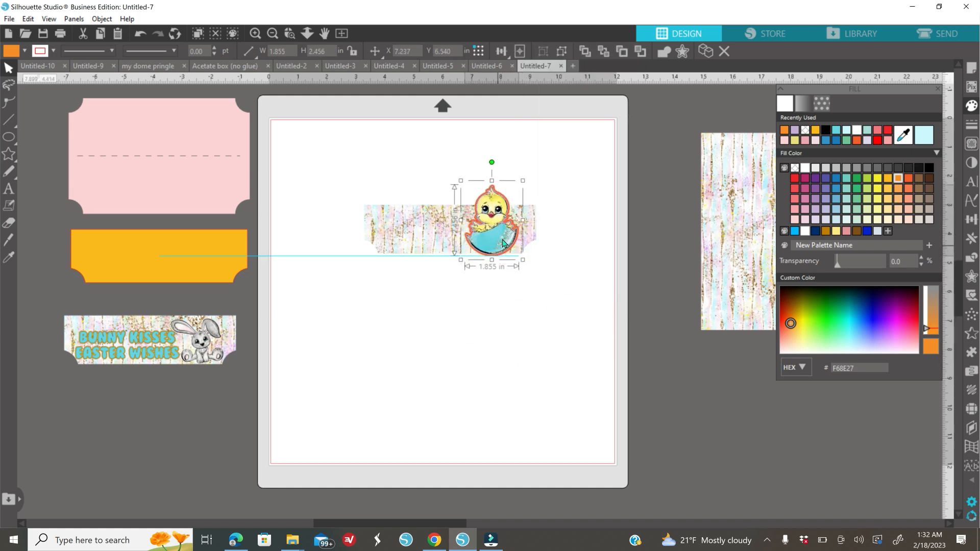
# Shrink the chick to about 1.6 in wide, position it near the patterned piece's right end, and close the fill settings
pyautogui.moveTo(523, 181); pyautogui.dragTo(494, 219)
pyautogui.click(461, 257)
pyautogui.moveTo(462, 246); pyautogui.dragTo(510, 198)
pyautogui.click(474, 243)
pyautogui.moveTo(490, 251); pyautogui.dragTo(505, 244)
pyautogui.moveTo(525, 192); pyautogui.dragTo(530, 185)
pyautogui.moveTo(509, 237); pyautogui.dragTo(506, 237)
pyautogui.click(938, 88)
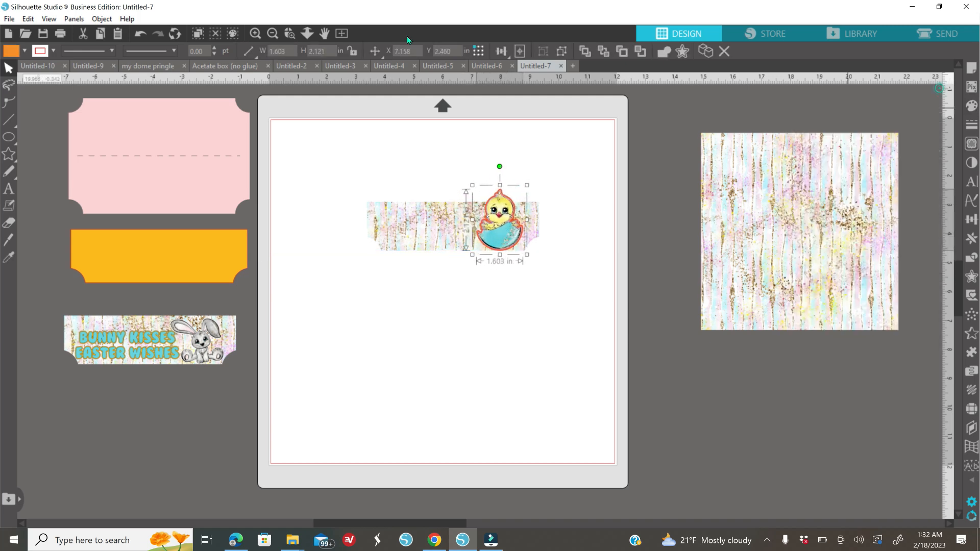
# Bring the Happy Easter lettering onto the mat below the chick piece and make its line color transparent
pyautogui.click(272, 34)
pyautogui.moveTo(684, 521); pyautogui.dragTo(491, 305)
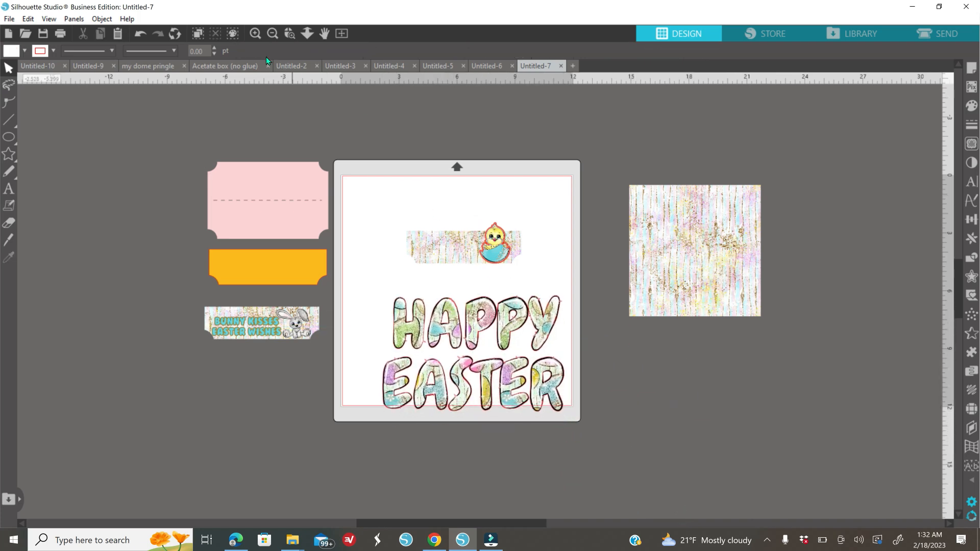
pyautogui.click(478, 332)
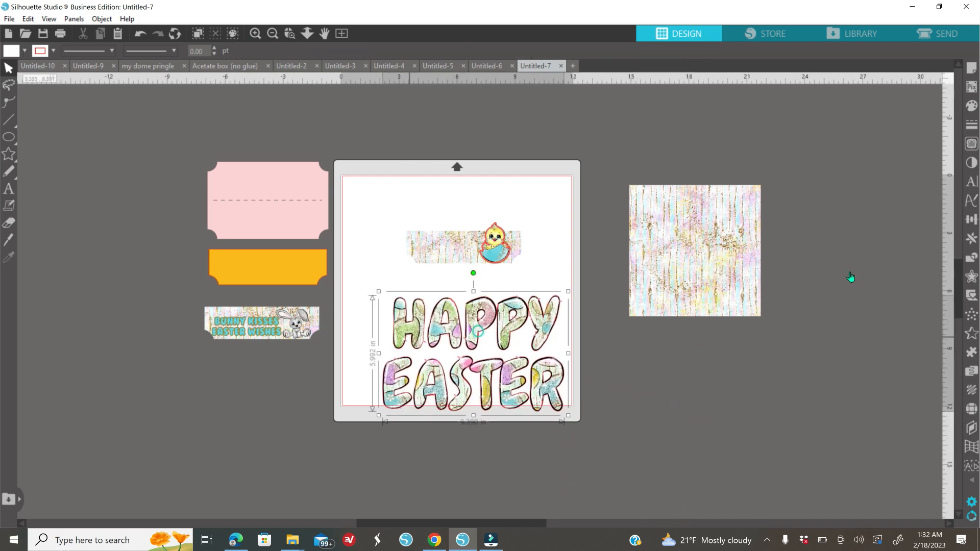
pyautogui.click(971, 124)
pyautogui.click(804, 104)
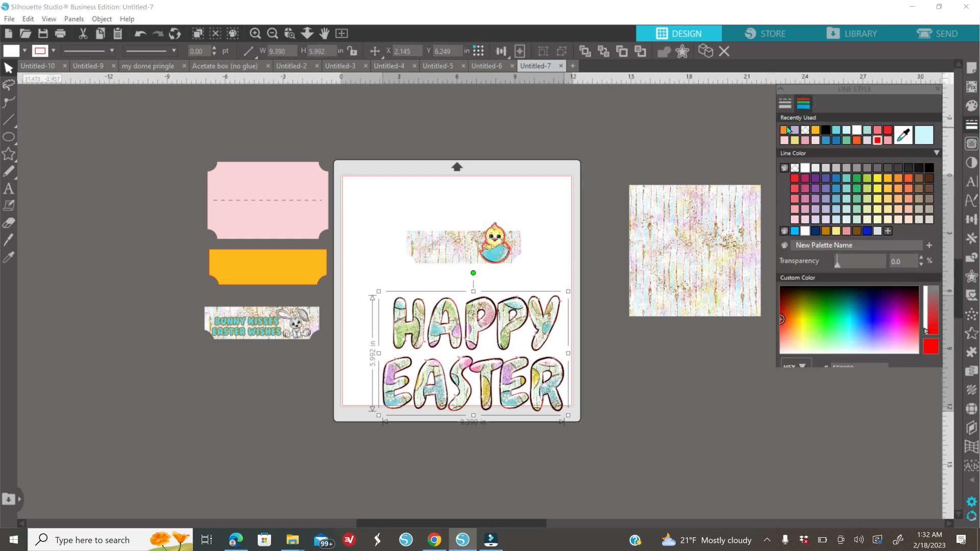
# Move the Happy Easter lettering off the mat to just below the patterned square
pyautogui.moveTo(498, 337); pyautogui.dragTo(649, 431)
pyautogui.hscroll(5, 501, 525)
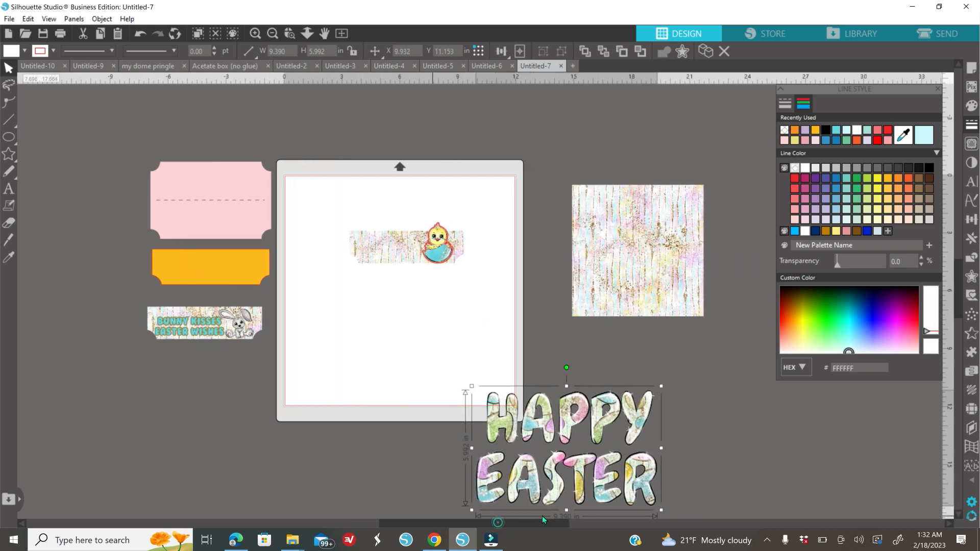
pyautogui.moveTo(519, 475); pyautogui.dragTo(584, 463)
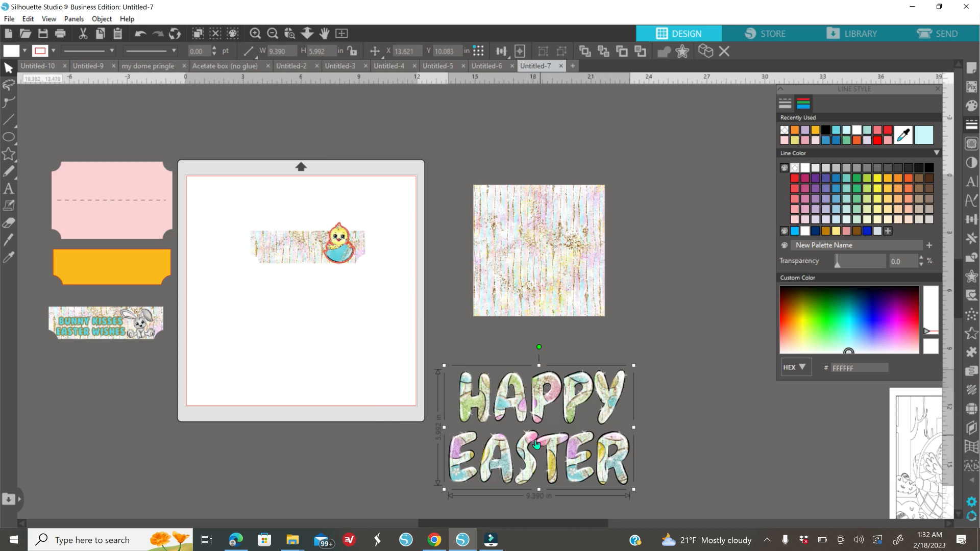
# Try a white-filled 0.04 in offset around the Happy Easter lettering, and delete that offset
pyautogui.click(971, 277)
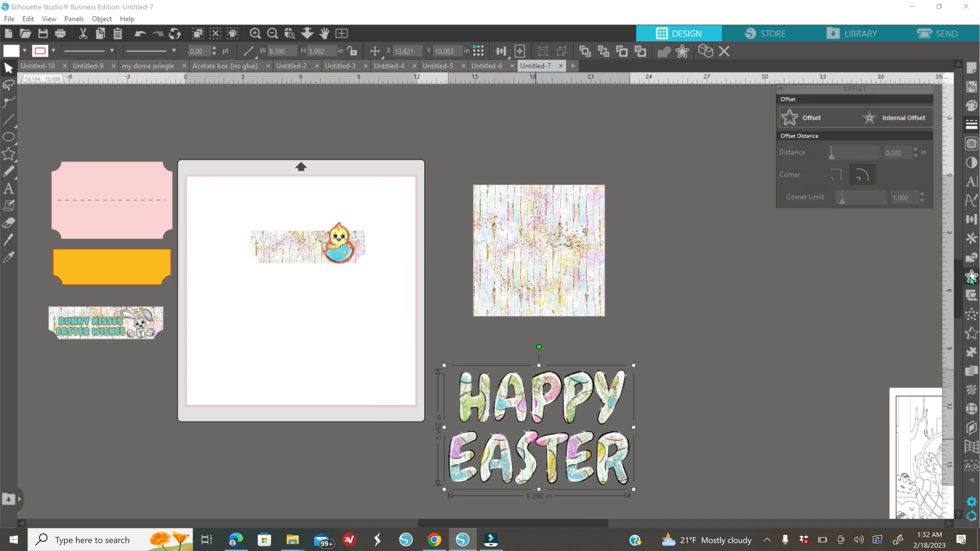
pyautogui.click(819, 118)
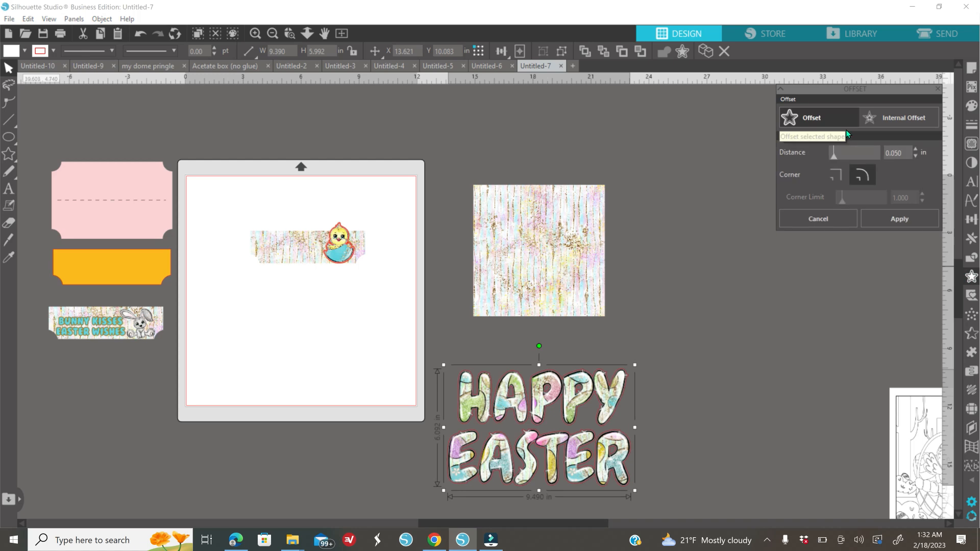
pyautogui.click(914, 157)
pyautogui.click(914, 156)
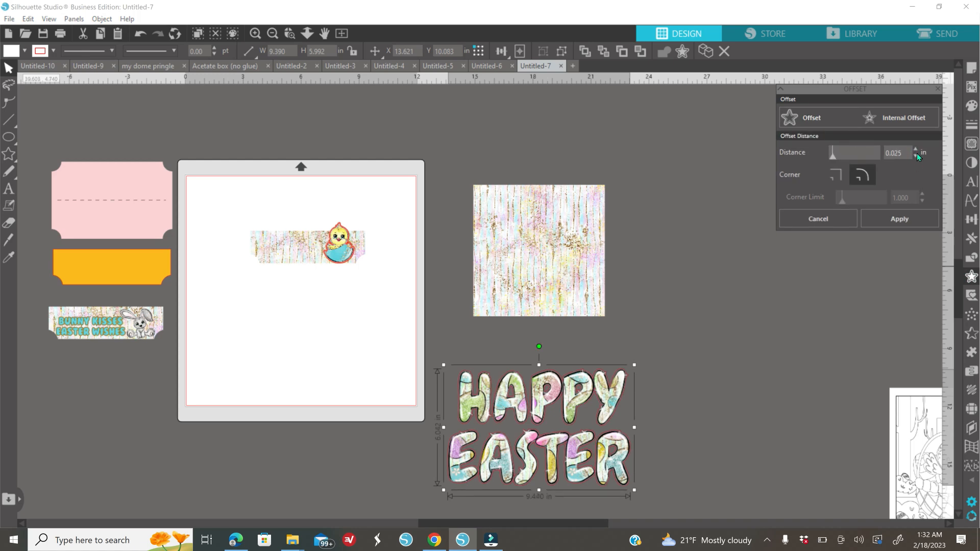
pyautogui.click(971, 106)
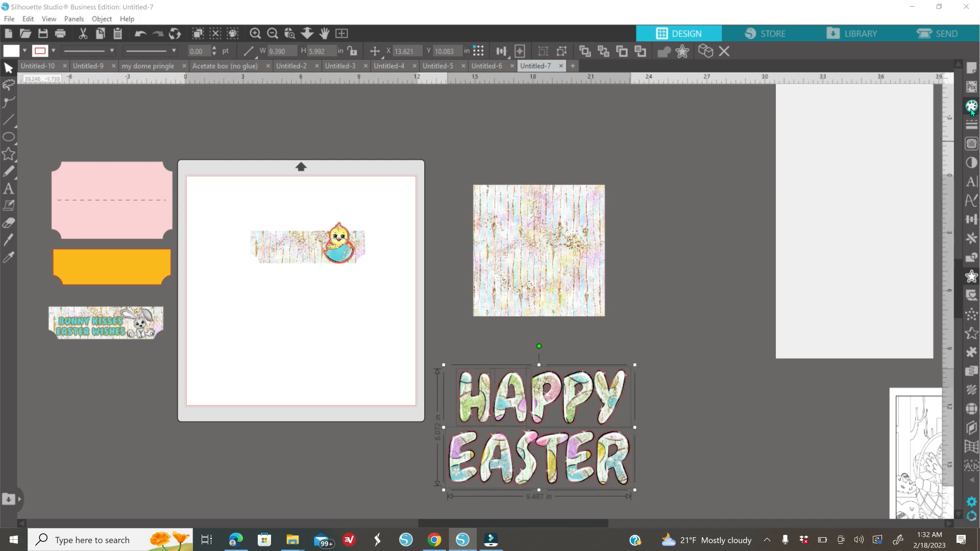
pyautogui.click(808, 170)
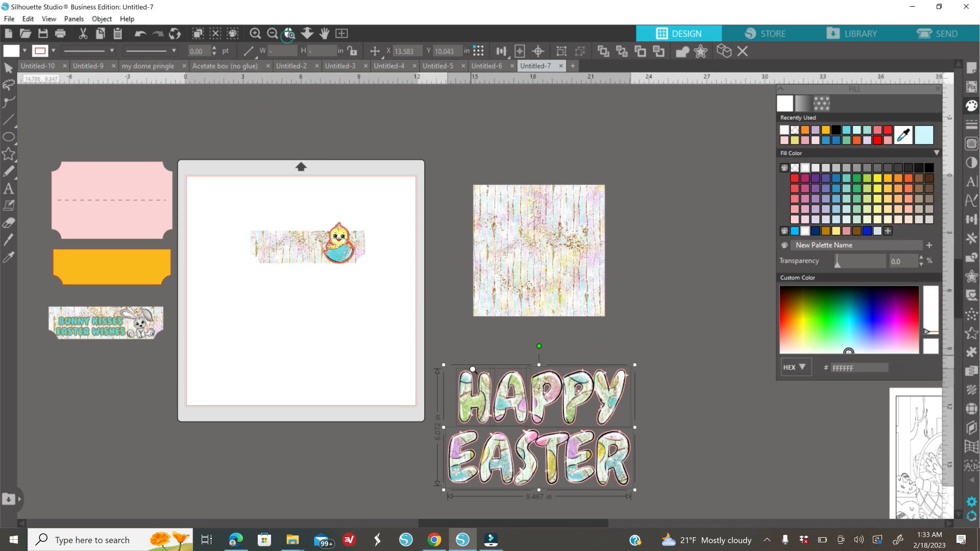
pyautogui.scroll(5, 501, 419)
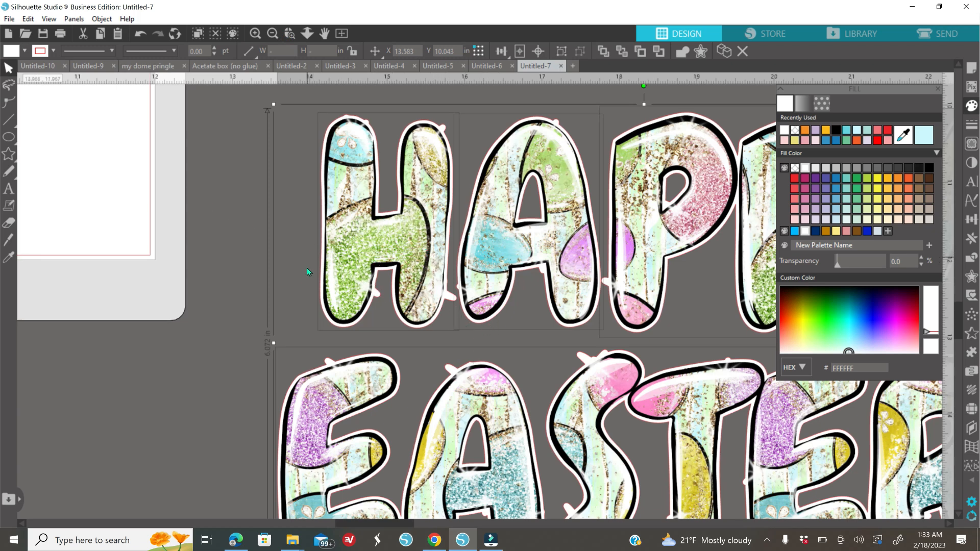
pyautogui.press('Delete')
# Offset the Happy Easter lettering by 0.06 in and fill the offset with white
pyautogui.click(426, 305)
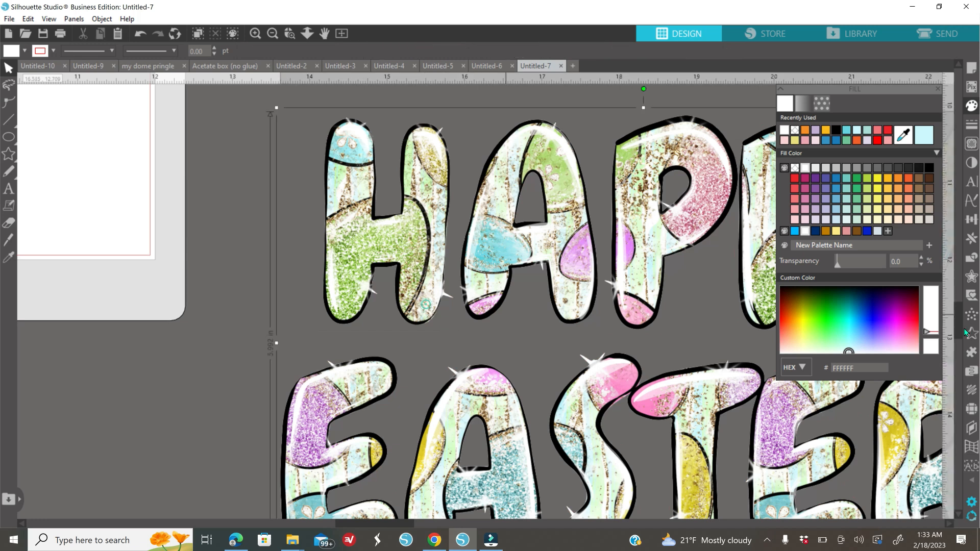
pyautogui.click(971, 276)
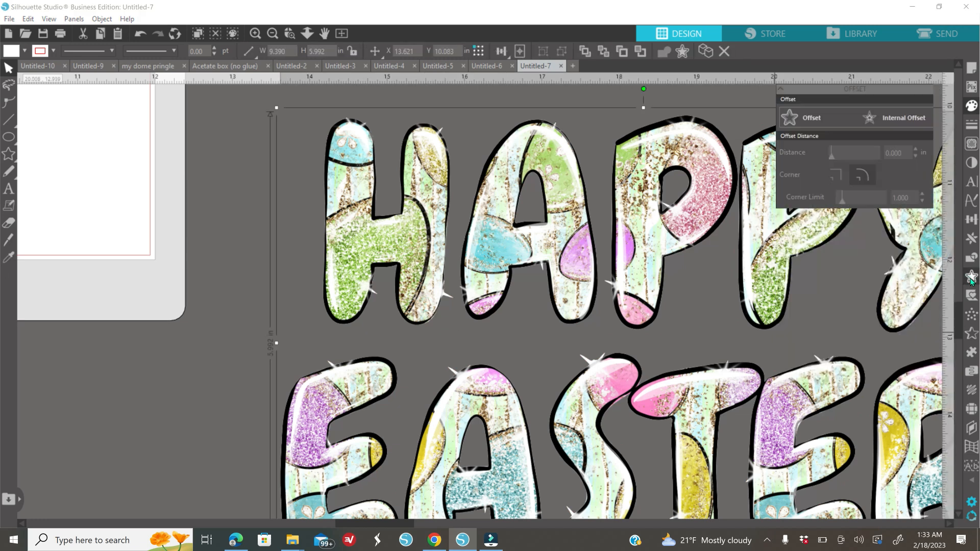
pyautogui.click(813, 117)
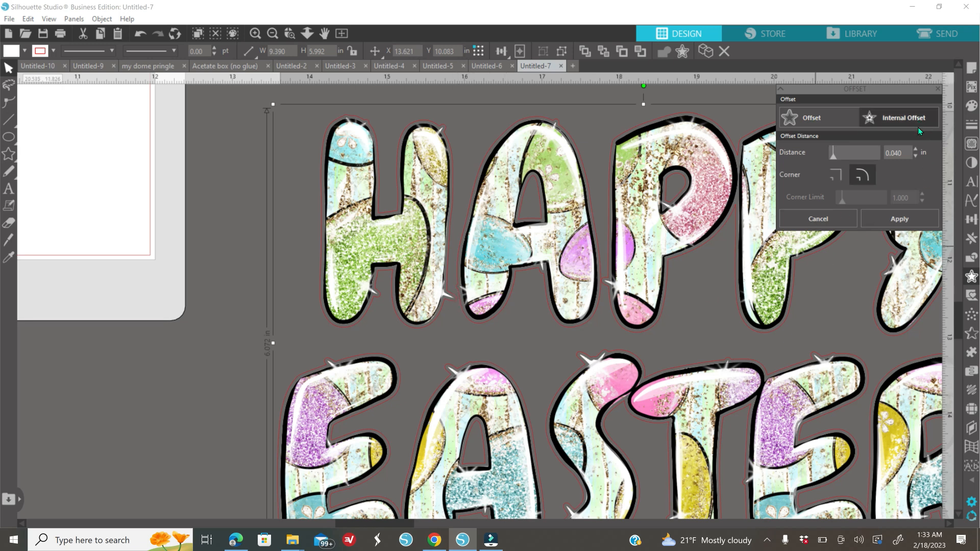
pyautogui.click(914, 149)
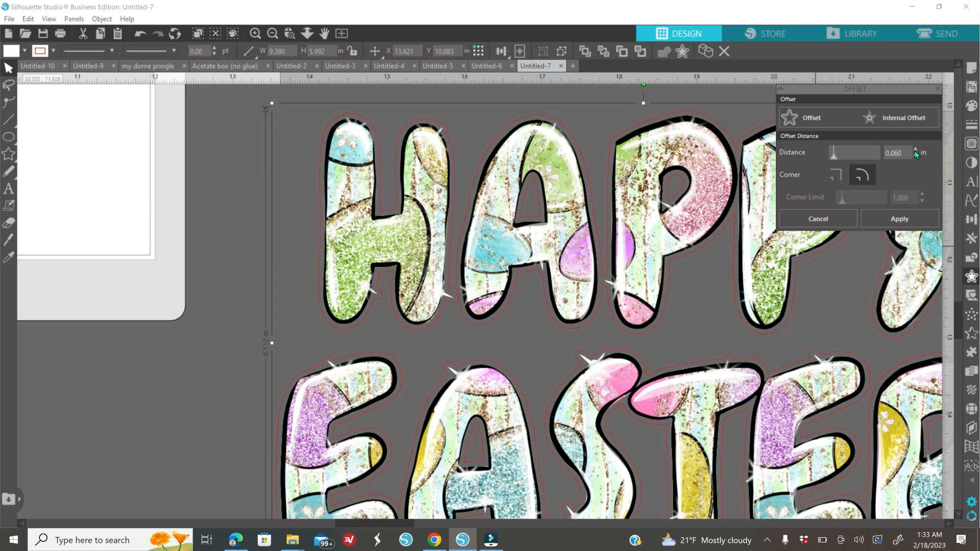
pyautogui.scroll(-3, 914, 151)
pyautogui.click(971, 106)
pyautogui.click(804, 169)
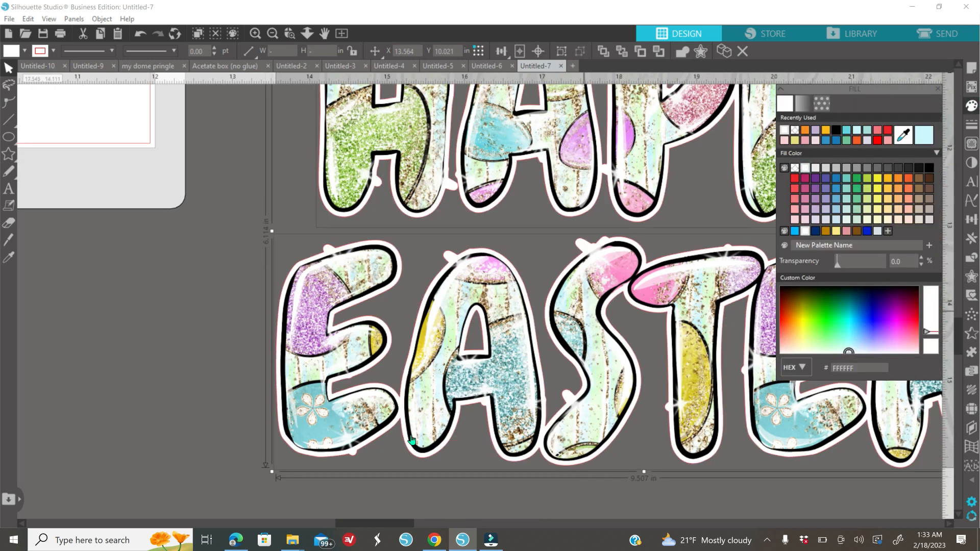
# Delete the white offset around HAPPY, then offset the whole lettering again with a slightly wider outline filled white
pyautogui.scroll(3, 289, 131)
pyautogui.click(452, 291)
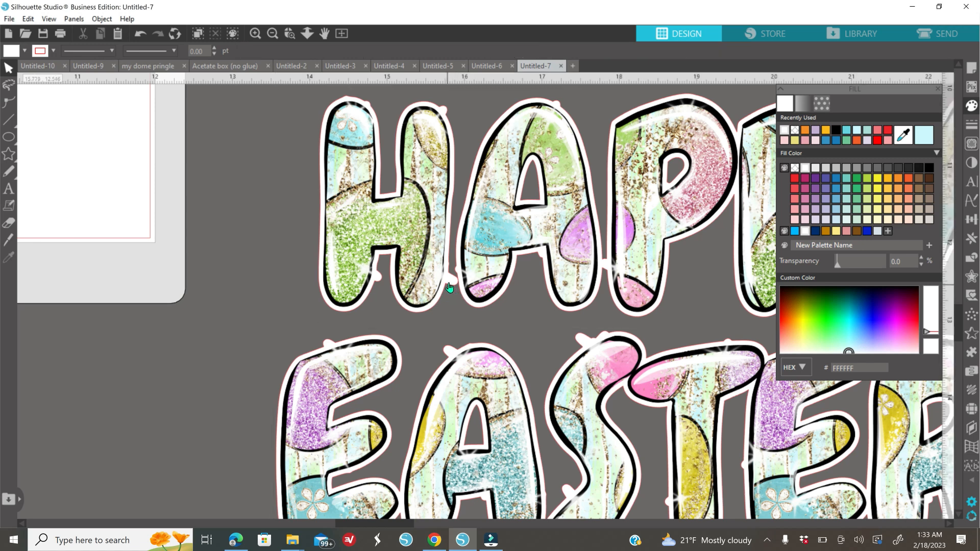
pyautogui.press('Delete')
pyautogui.click(427, 293)
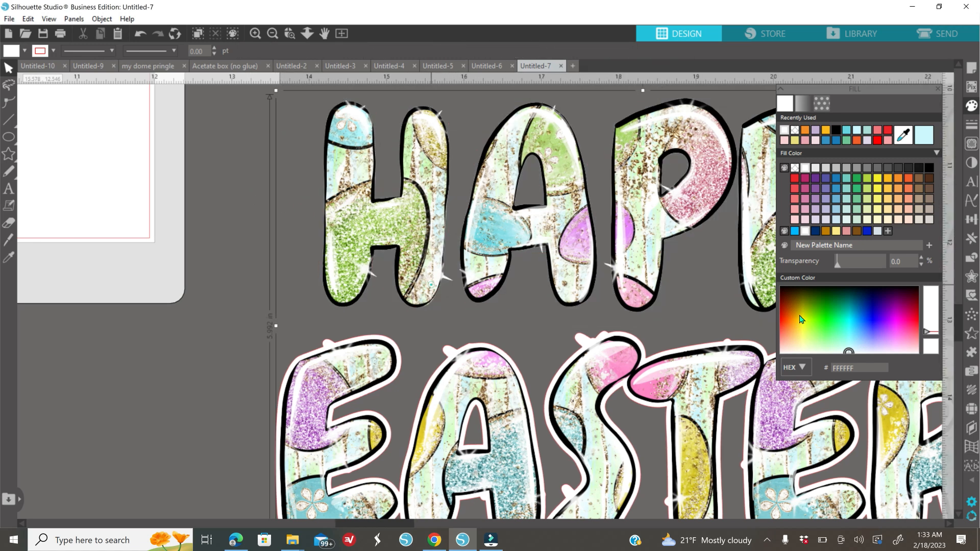
pyautogui.click(971, 276)
pyautogui.click(800, 117)
pyautogui.click(971, 106)
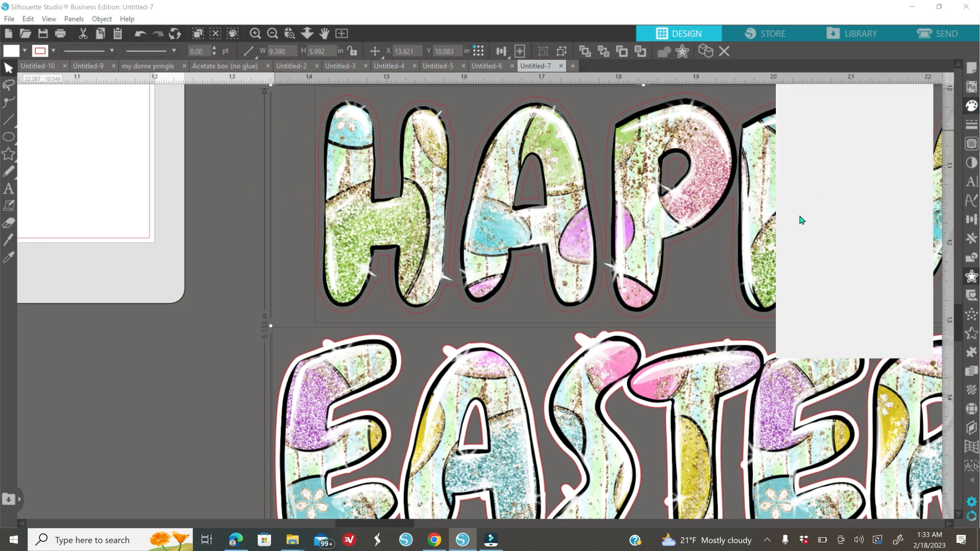
# Group the Happy Easter lettering together with its white outlines
pyautogui.click(273, 34)
pyautogui.click(272, 34)
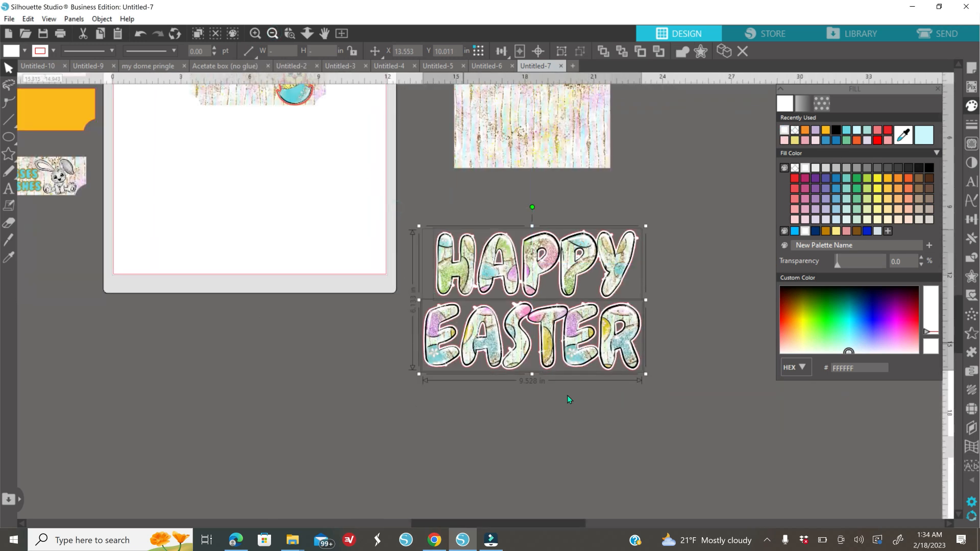
pyautogui.rightClick(550, 402)
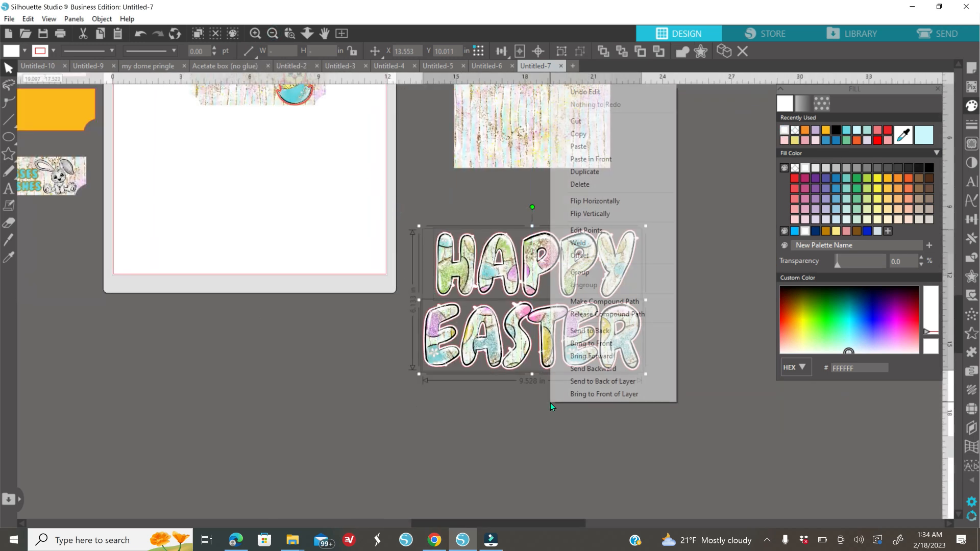
pyautogui.click(587, 278)
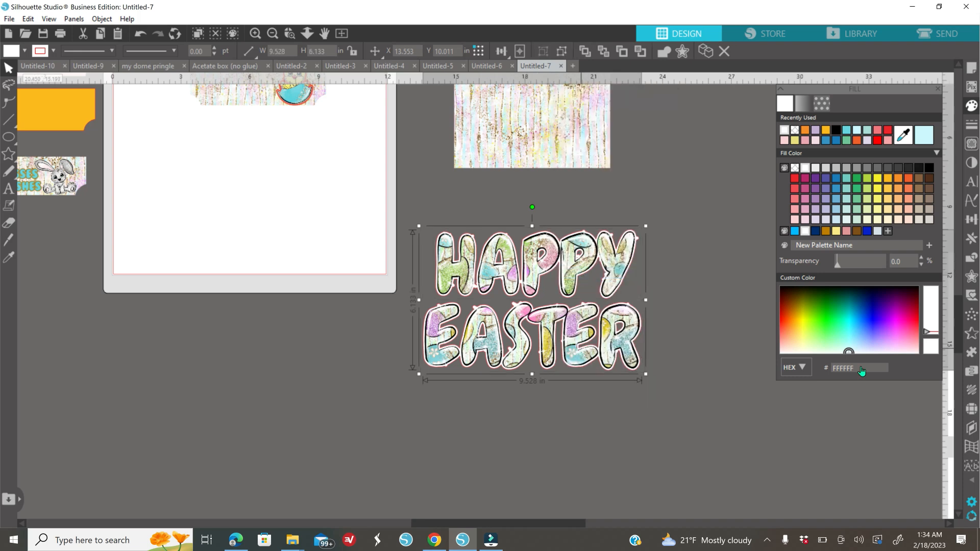
# Add a 0.055 in offset around the grouped Happy Easter lettering and fill that offset lilac
pyautogui.click(971, 276)
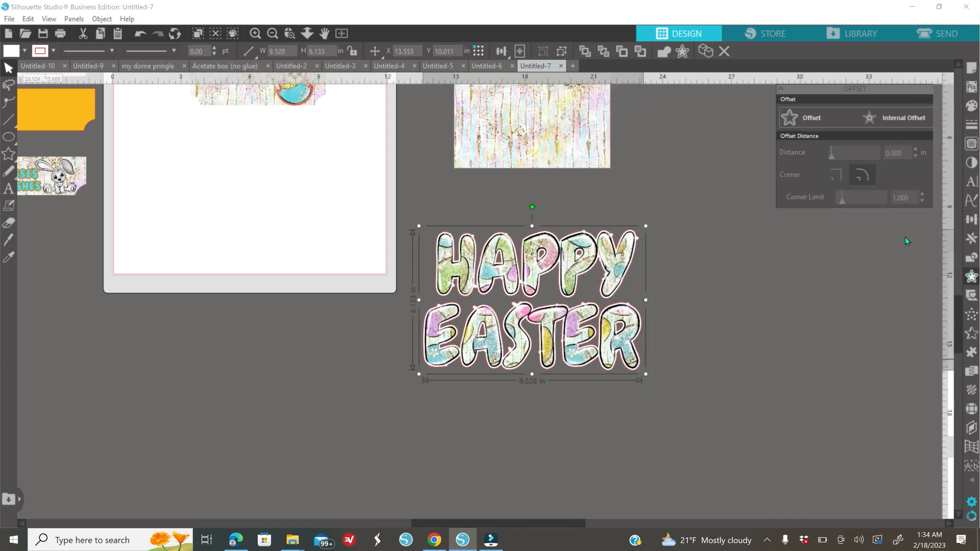
pyautogui.click(811, 125)
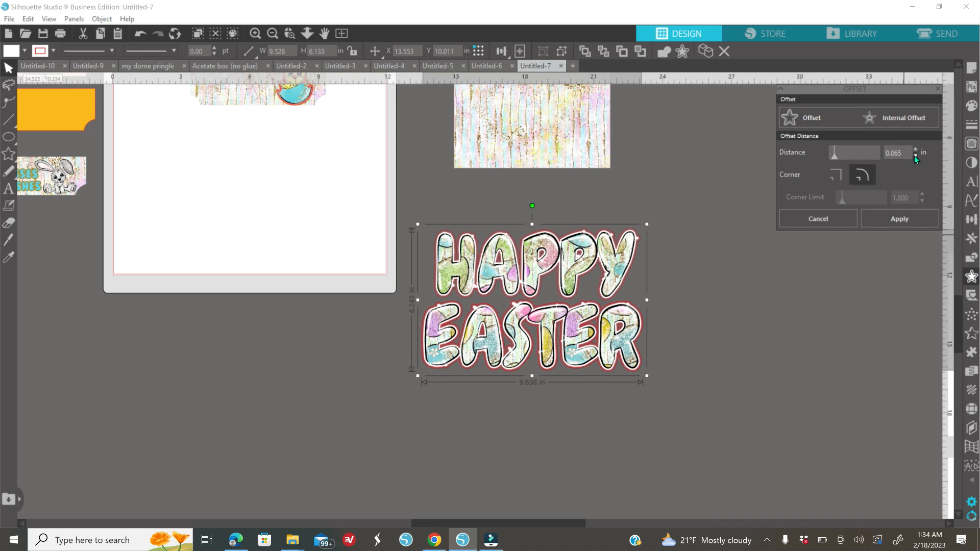
pyautogui.click(915, 155)
pyautogui.click(915, 150)
pyautogui.click(971, 105)
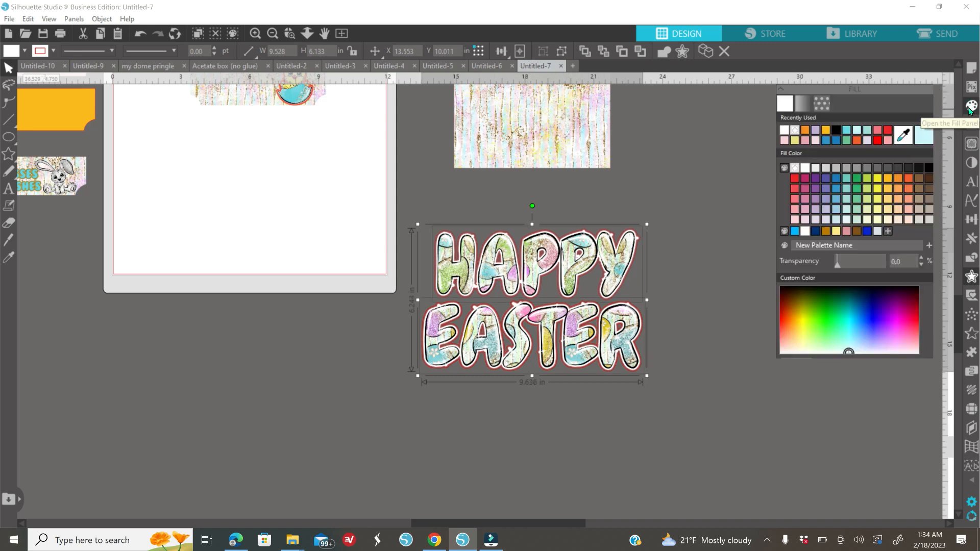
# Add a second 0.055 in offset around the lettering and fill it with light green 9ED5B7
pyautogui.click(971, 277)
pyautogui.click(814, 119)
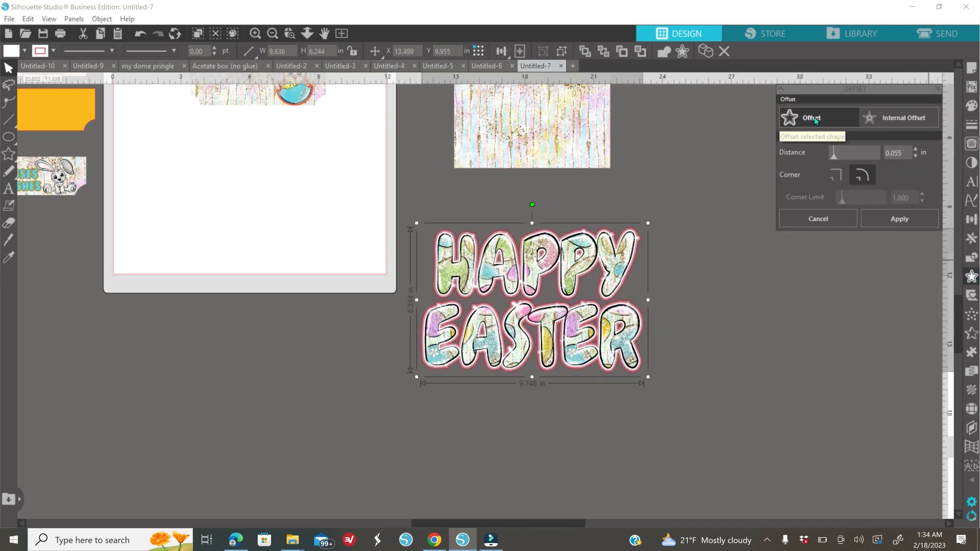
pyautogui.click(970, 106)
pyautogui.click(859, 211)
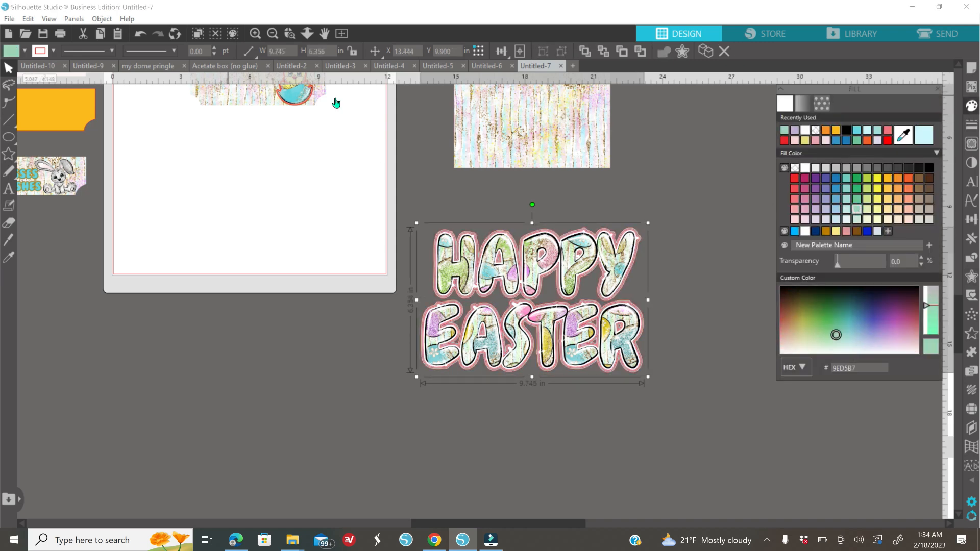
# Group the lettering with all its offsets and scale it down proportionally to about 3.4 in wide
pyautogui.rightClick(633, 388)
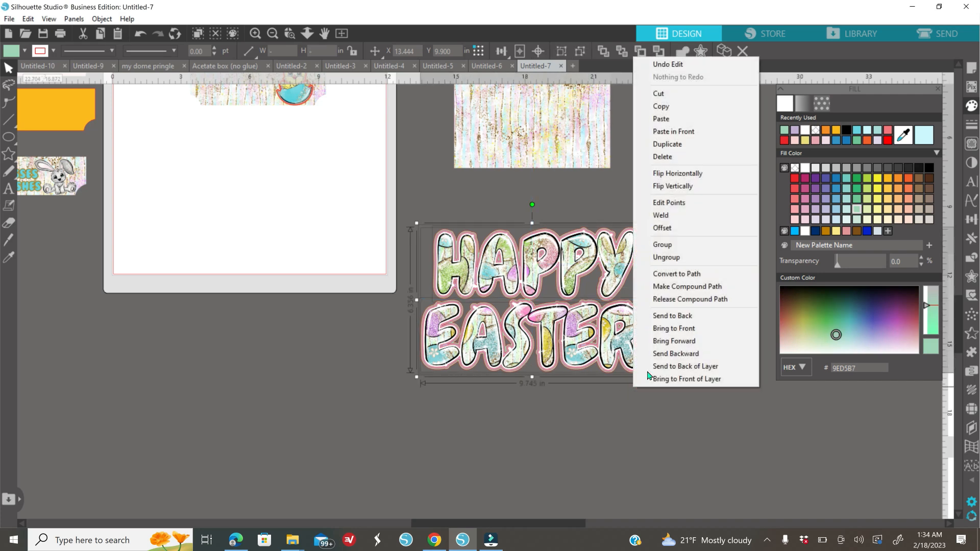
pyautogui.click(672, 250)
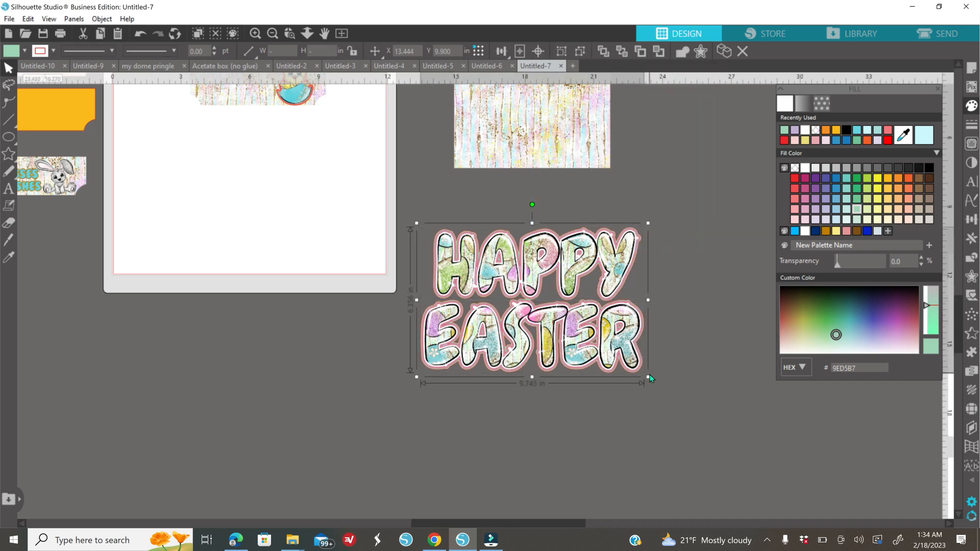
pyautogui.moveTo(648, 377); pyautogui.dragTo(504, 283)
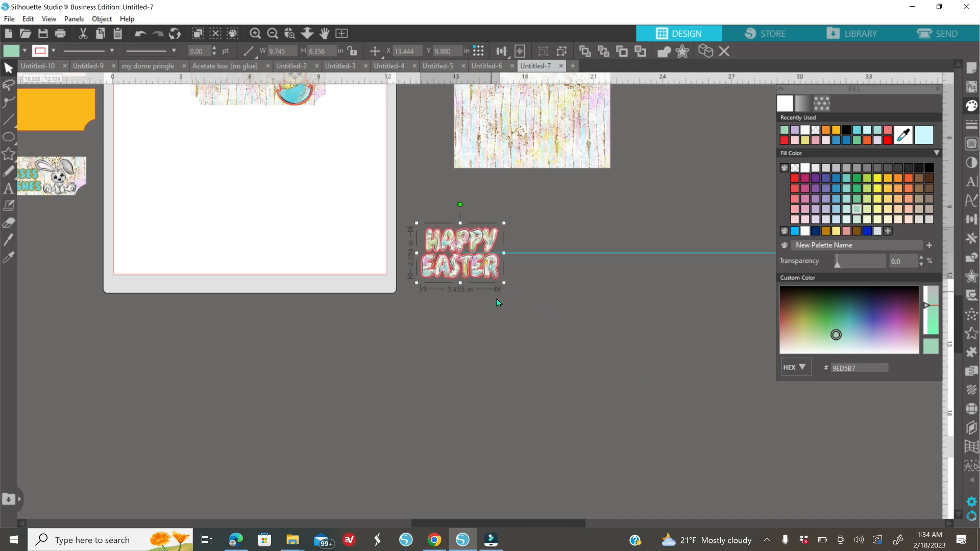
# Remove the line color from the grouped Happy Easter lettering
pyautogui.moveTo(557, 522); pyautogui.dragTo(519, 516)
pyautogui.click(971, 124)
pyautogui.click(804, 104)
pyautogui.click(815, 132)
# Bring the Happy Easter lettering to the front and fit it onto the patterned panel beside the chick
pyautogui.moveTo(586, 265); pyautogui.dragTo(362, 197)
pyautogui.scroll(2, 357, 204)
pyautogui.rightClick(342, 271)
pyautogui.click(416, 470)
pyautogui.moveTo(358, 285); pyautogui.dragTo(354, 192)
pyautogui.moveTo(313, 185); pyautogui.dragTo(346, 194)
# Fine-tune the Happy Easter lettering's placement next to the chick on the patterned panel
pyautogui.click(289, 34)
pyautogui.click(330, 182)
pyautogui.moveTo(572, 321); pyautogui.dragTo(547, 327)
pyautogui.click(938, 89)
pyautogui.moveTo(250, 524); pyautogui.dragTo(275, 526)
pyautogui.click(301, 153)
# Move the complete chick panel with its lettering off the mat to just below the Bunny Kisses panel
pyautogui.click(272, 34)
pyautogui.click(273, 34)
pyautogui.click(273, 34)
pyautogui.click(273, 34)
pyautogui.moveTo(418, 184); pyautogui.dragTo(546, 254)
pyautogui.moveTo(525, 218); pyautogui.dragTo(320, 343)
pyautogui.click(584, 223)
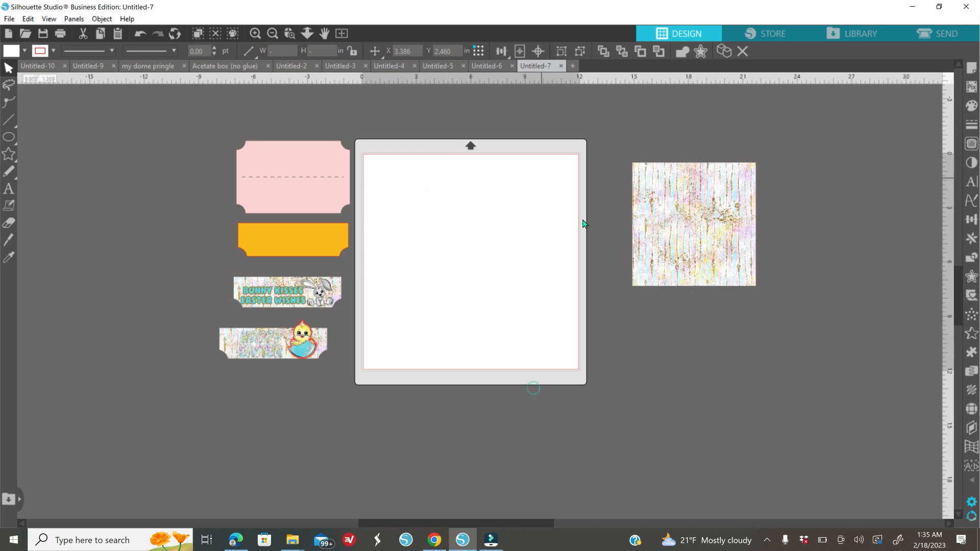
# Set the page's media size to Letter (8.5 x 11 in)
pyautogui.click(316, 213)
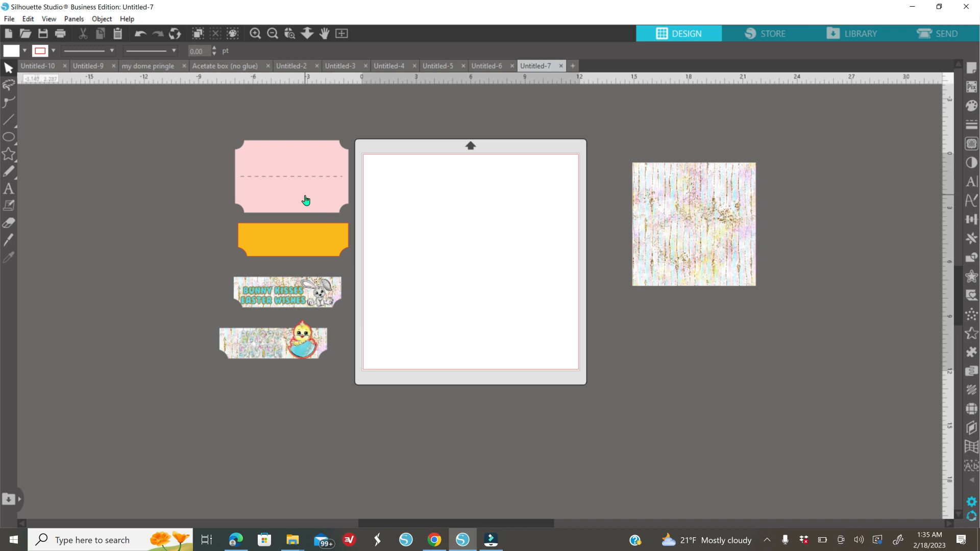
pyautogui.click(972, 68)
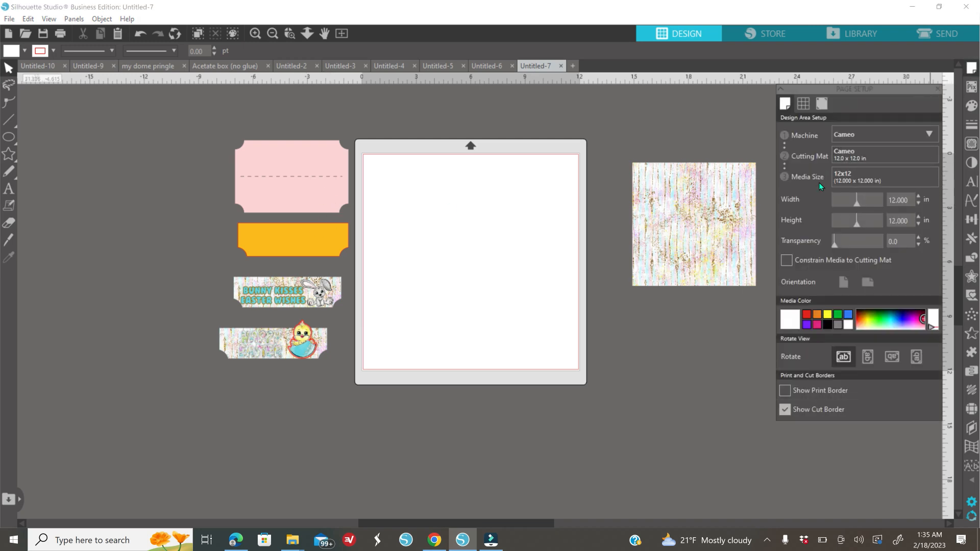
pyautogui.click(856, 178)
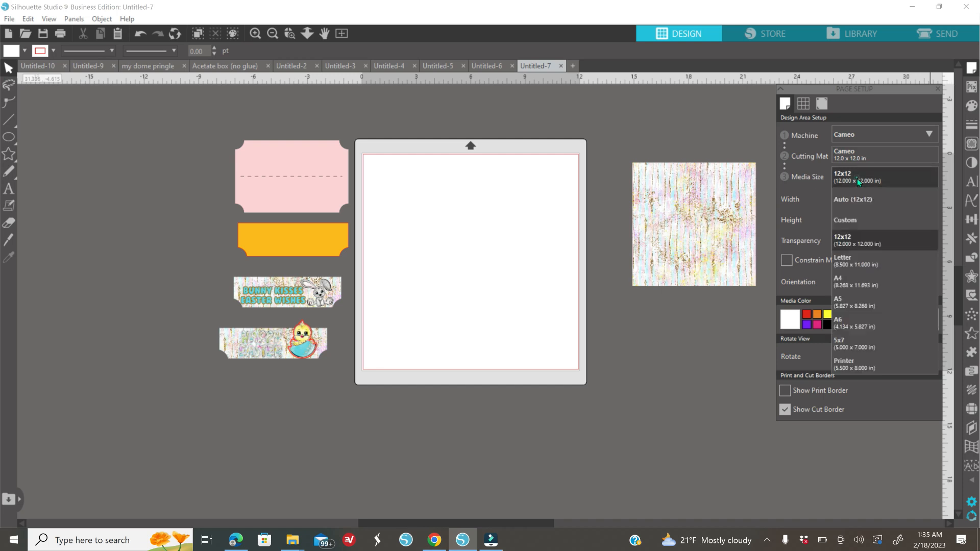
pyautogui.click(870, 265)
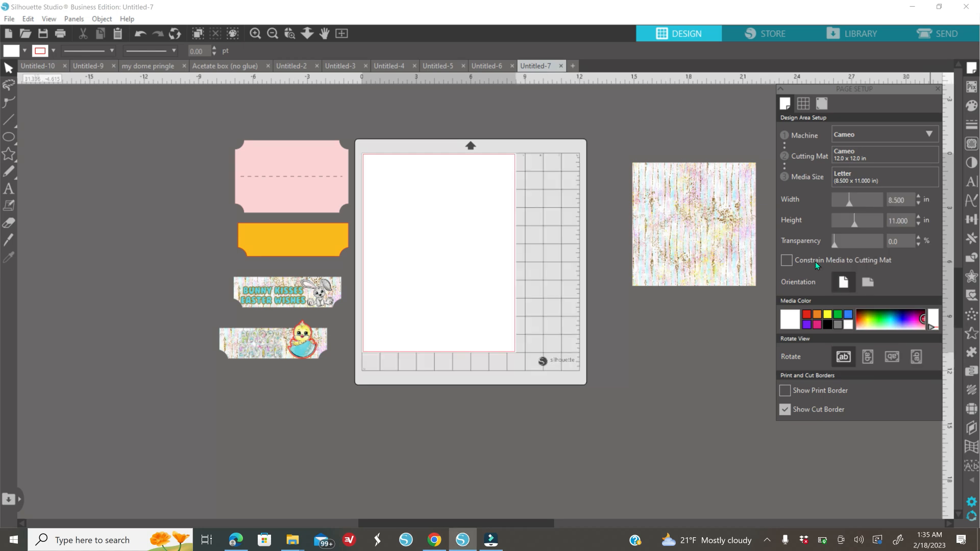
# Place the pink folded holder on the upper part of the page and duplicate it below
pyautogui.moveTo(264, 184); pyautogui.dragTo(449, 275)
pyautogui.rightClick(408, 207)
pyautogui.click(456, 288)
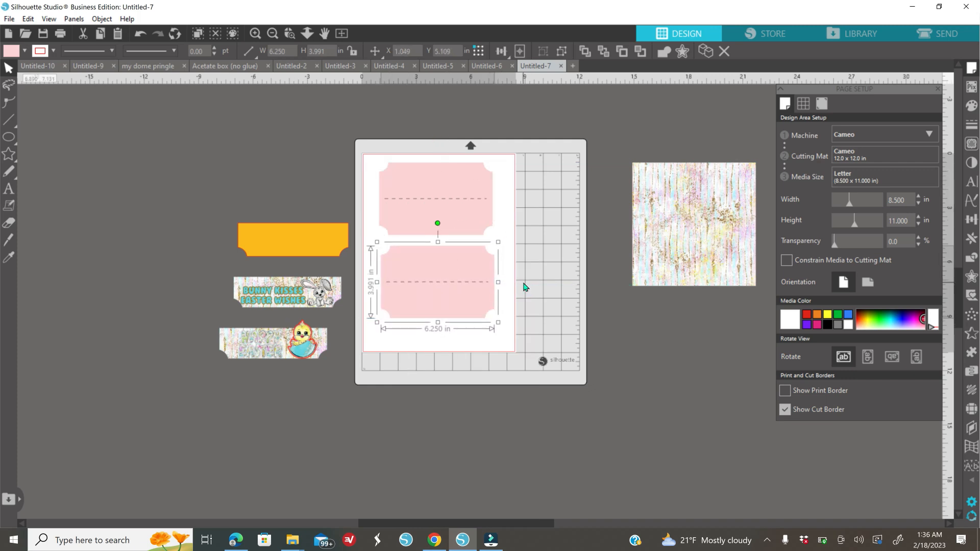
# Set the heavy textured cardstock cut settings to force 27, speed 4 and 2 passes
pyautogui.click(942, 36)
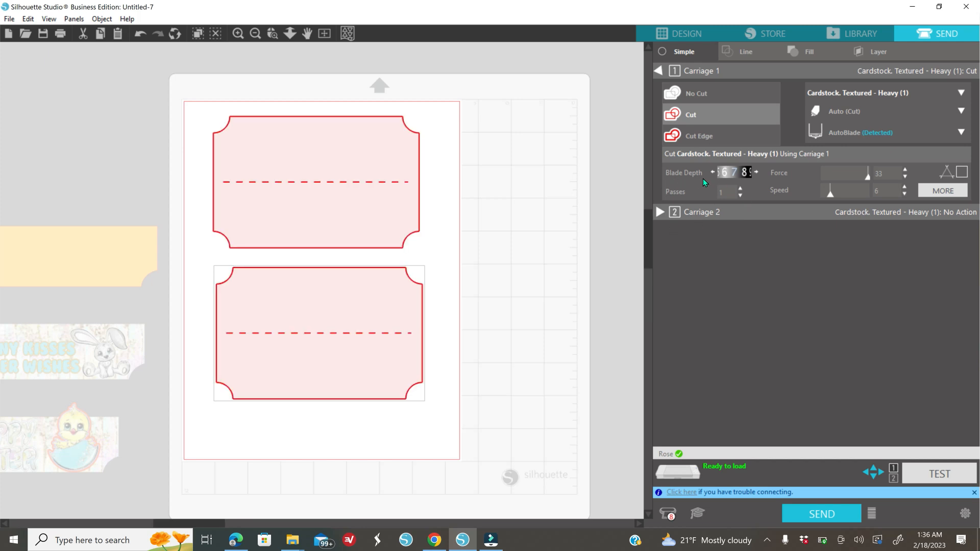
pyautogui.click(904, 178)
pyautogui.click(904, 178)
pyautogui.click(904, 178)
pyautogui.click(904, 178)
pyautogui.click(904, 178)
pyautogui.click(904, 179)
pyautogui.click(904, 178)
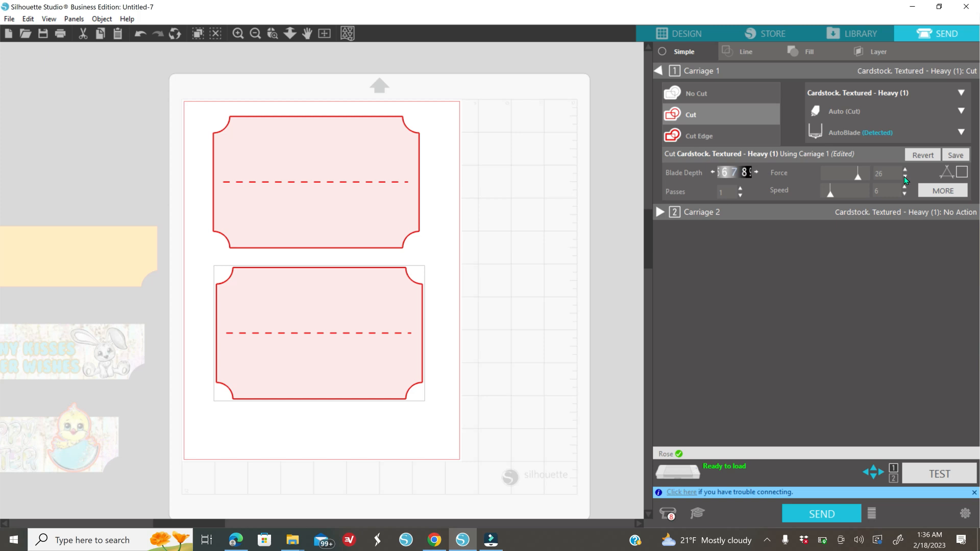
pyautogui.click(904, 172)
pyautogui.click(904, 195)
pyautogui.click(904, 195)
# Move both pink holders off the mat and place the yellow panel at the top of the page
pyautogui.click(699, 35)
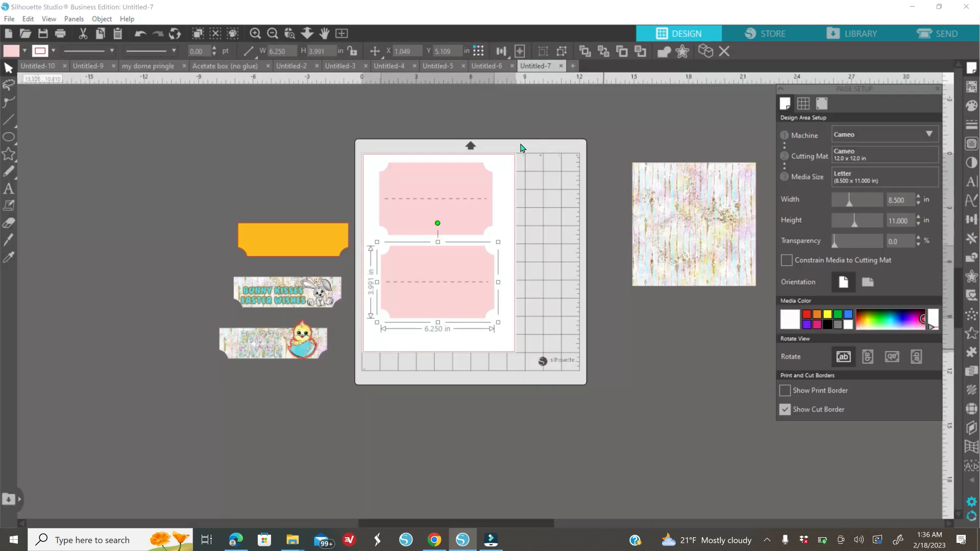
pyautogui.moveTo(468, 318); pyautogui.dragTo(168, 322)
pyautogui.moveTo(330, 235); pyautogui.dragTo(408, 175)
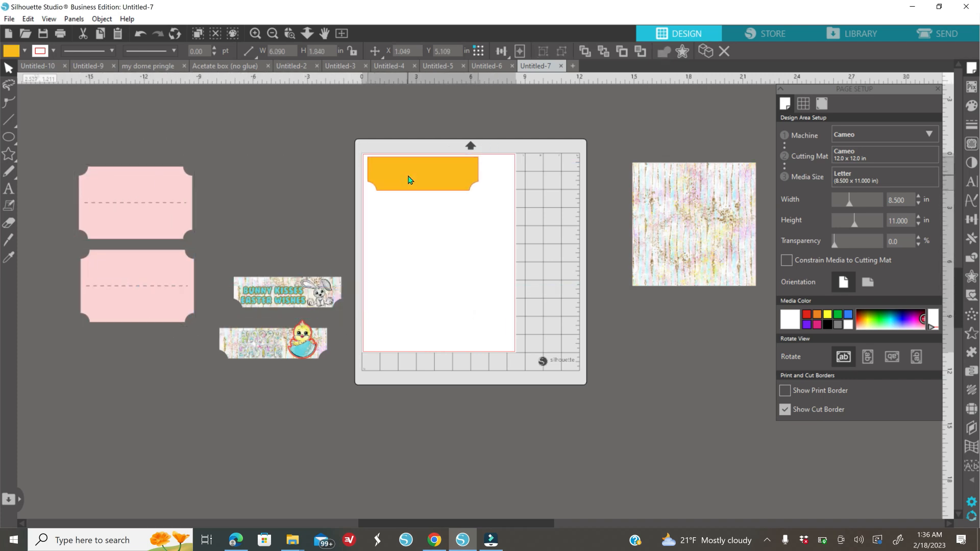
# Duplicate the yellow panel below itself, then duplicate the pair to stack four yellow panels on the page
pyautogui.rightClick(443, 225)
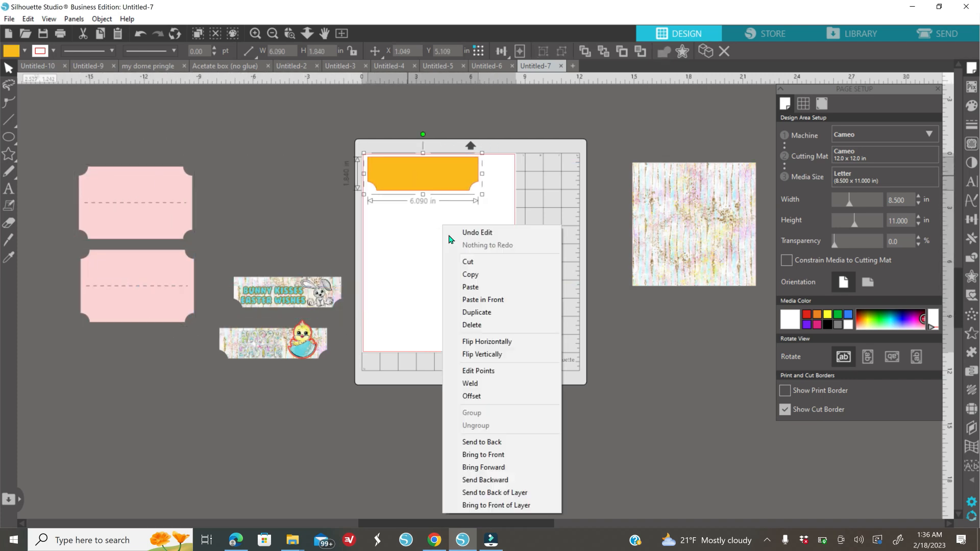
pyautogui.click(479, 312)
pyautogui.moveTo(457, 186); pyautogui.dragTo(445, 223)
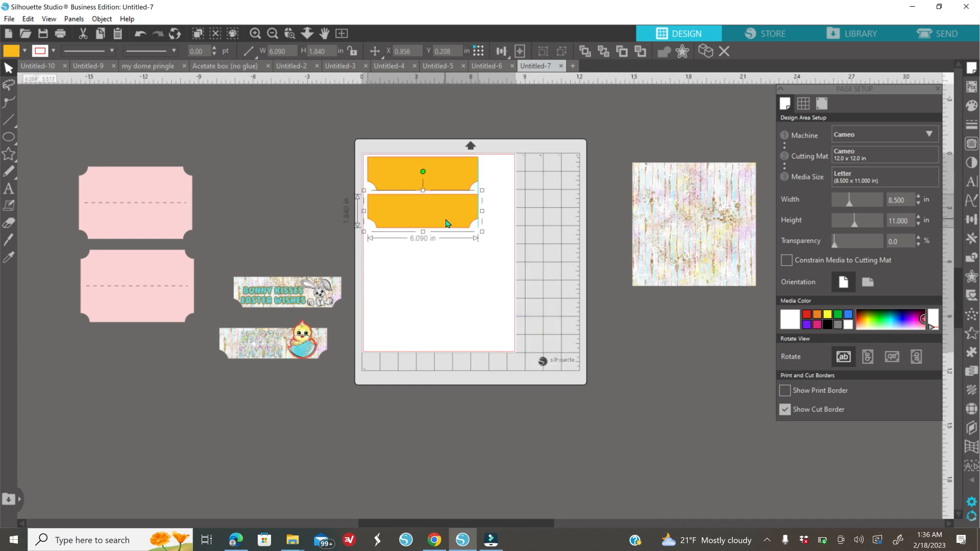
pyautogui.moveTo(453, 113); pyautogui.dragTo(458, 256)
pyautogui.rightClick(479, 289)
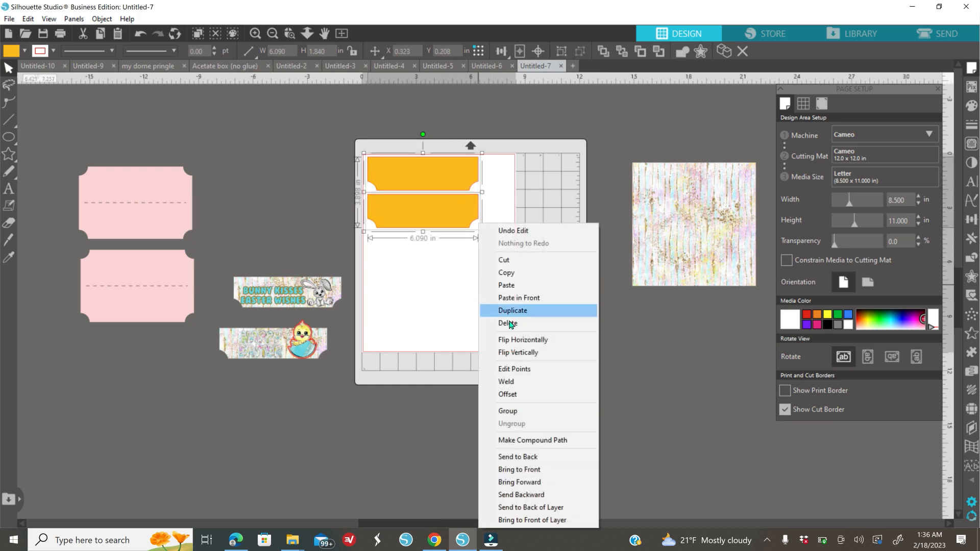
pyautogui.click(532, 313)
pyautogui.moveTo(468, 233); pyautogui.dragTo(455, 305)
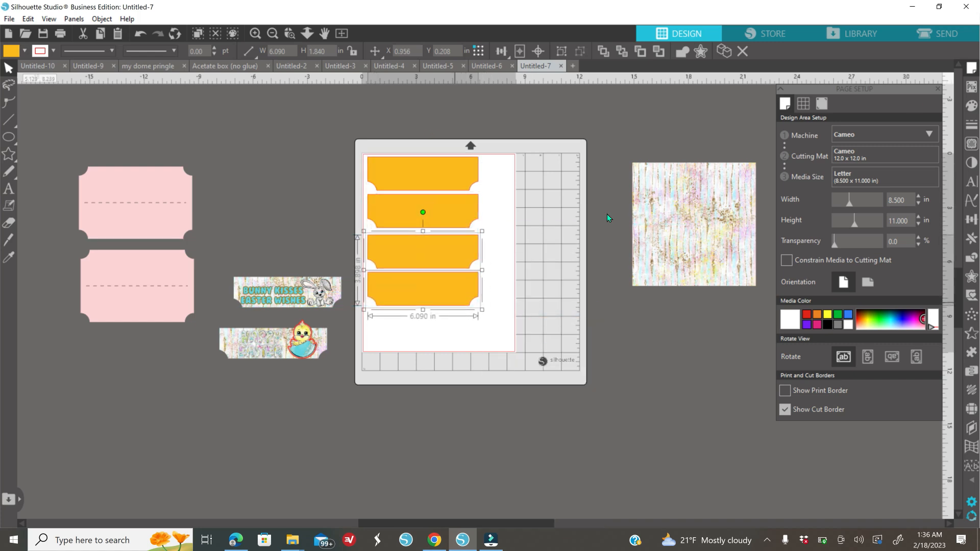
# Check the cut preview of the four yellow panels and move them off the mat below the pink holders
pyautogui.click(941, 34)
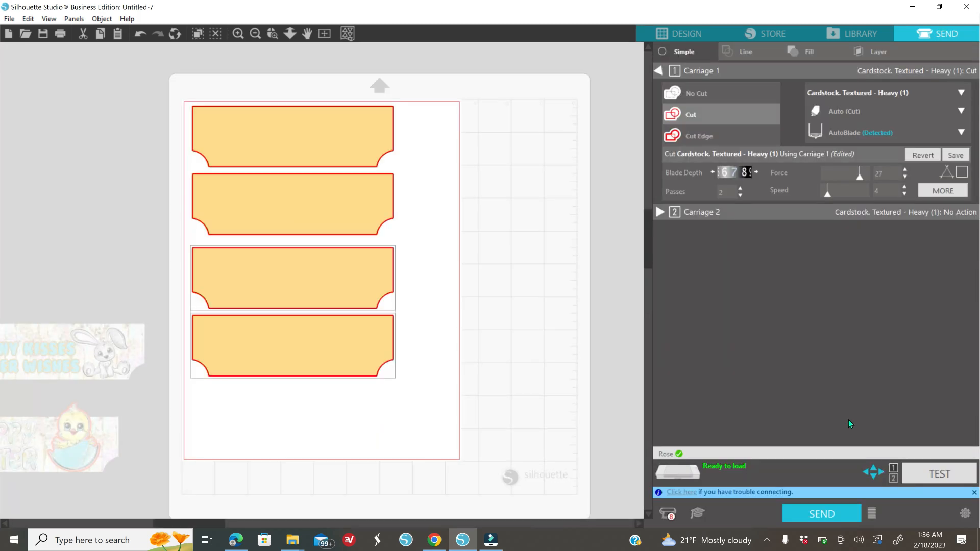
pyautogui.click(684, 34)
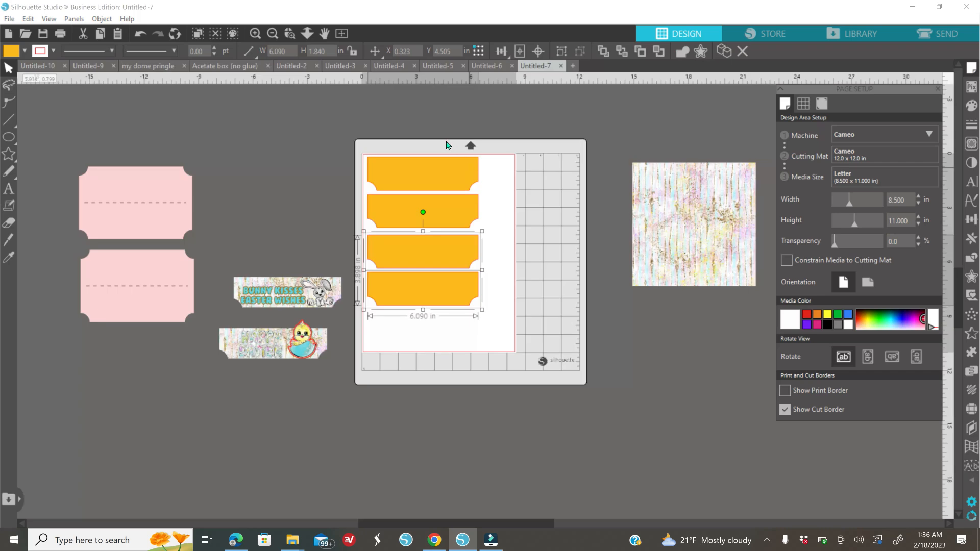
pyautogui.moveTo(442, 133); pyautogui.dragTo(191, 468)
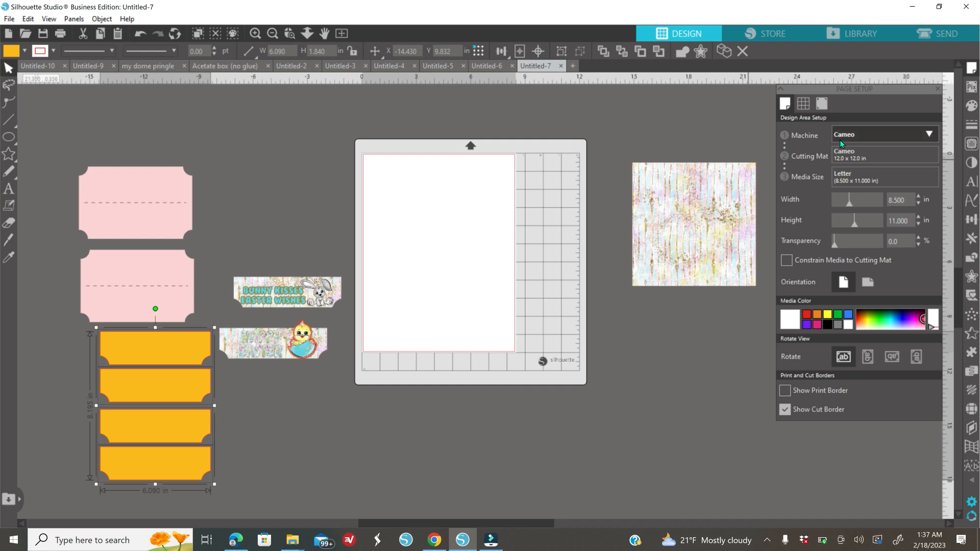
# Turn on registration marks and set their thickness to 1.00 mm
pyautogui.click(821, 104)
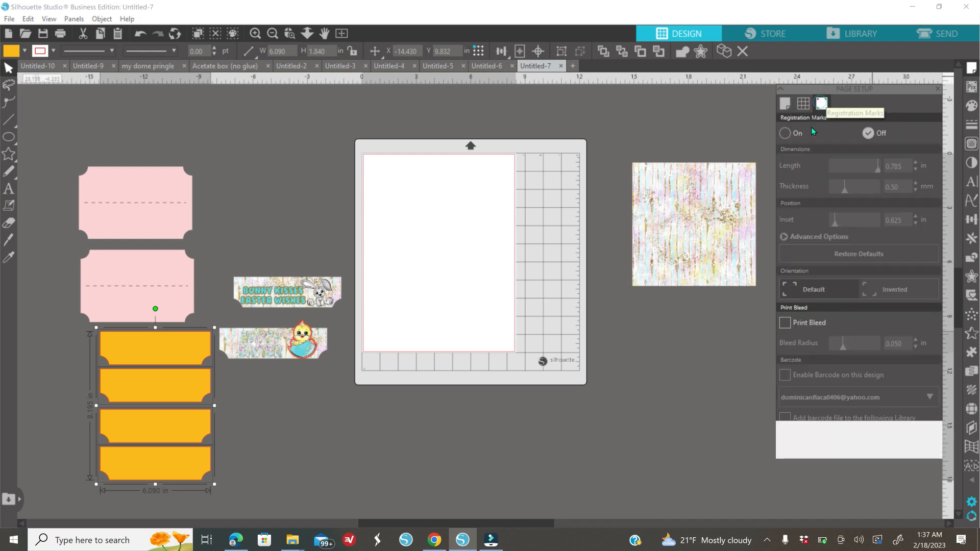
pyautogui.click(782, 133)
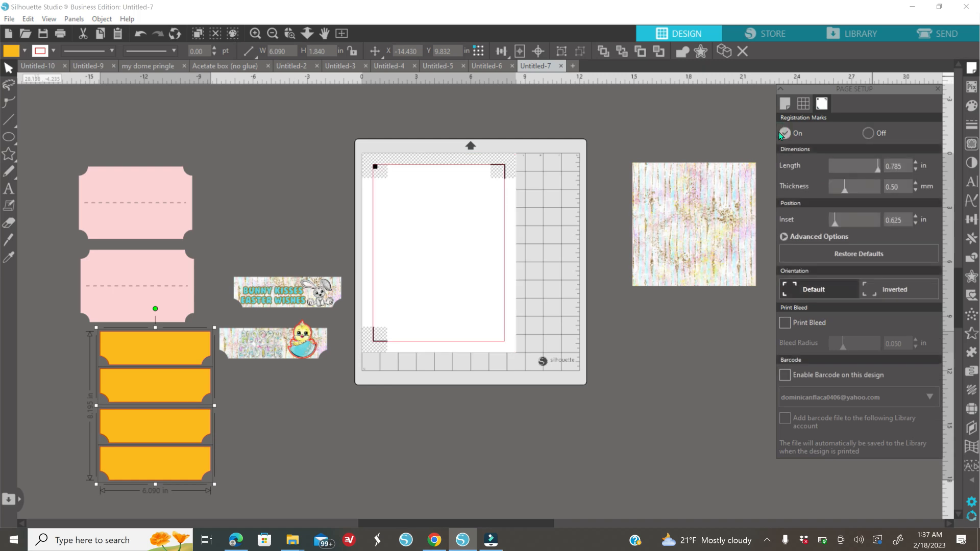
pyautogui.moveTo(851, 191); pyautogui.dragTo(902, 195)
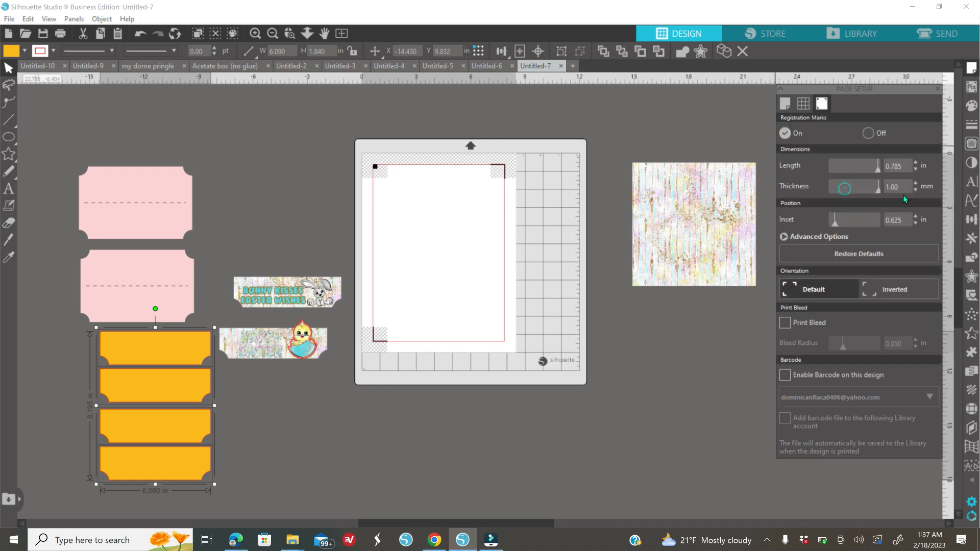
# Enable print bleed with a bleed radius of 0.025 in
pyautogui.click(781, 323)
pyautogui.moveTo(843, 346); pyautogui.dragTo(837, 347)
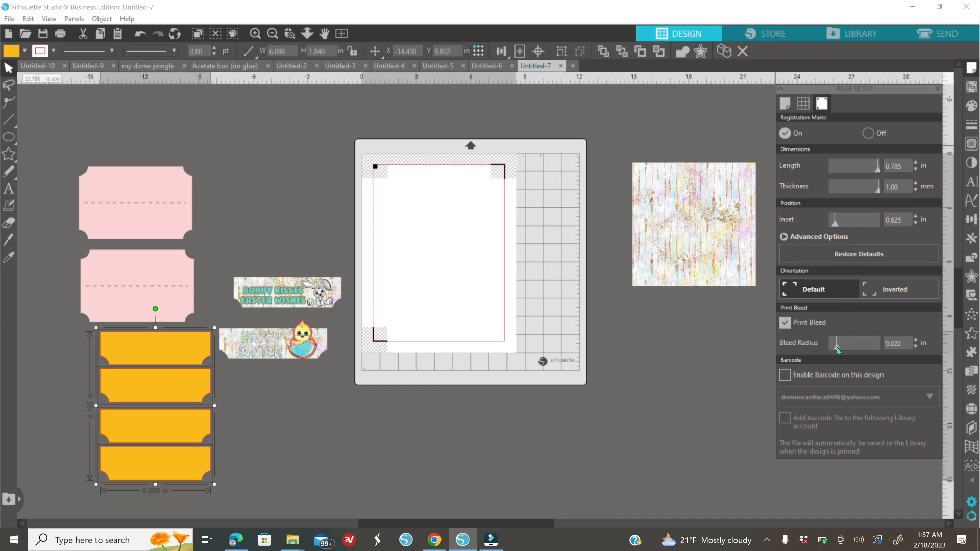
pyautogui.click(914, 347)
pyautogui.click(914, 349)
pyautogui.click(525, 406)
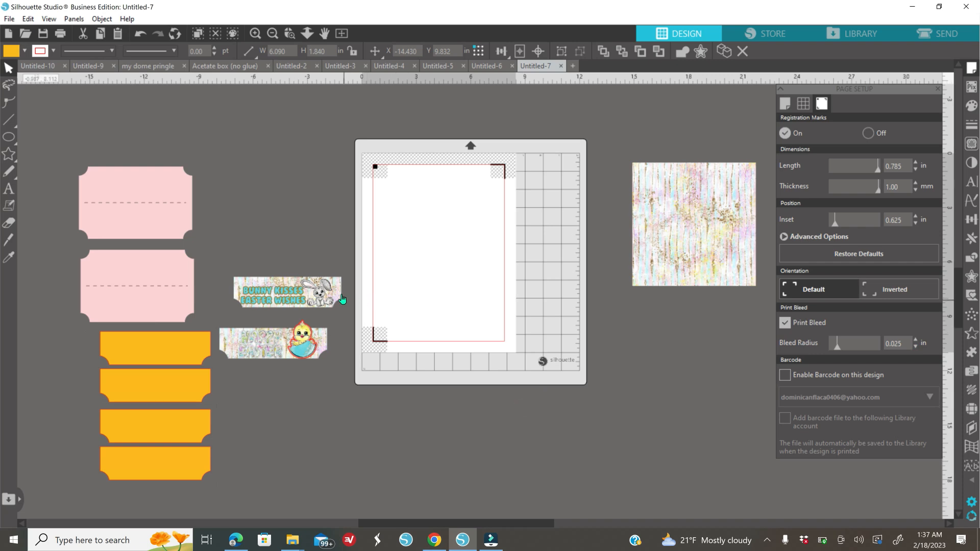
# Move the Bunny Kisses panel to the top of the printable page and the plain patterned panel below it
pyautogui.click(340, 301)
pyautogui.moveTo(318, 305); pyautogui.dragTo(451, 204)
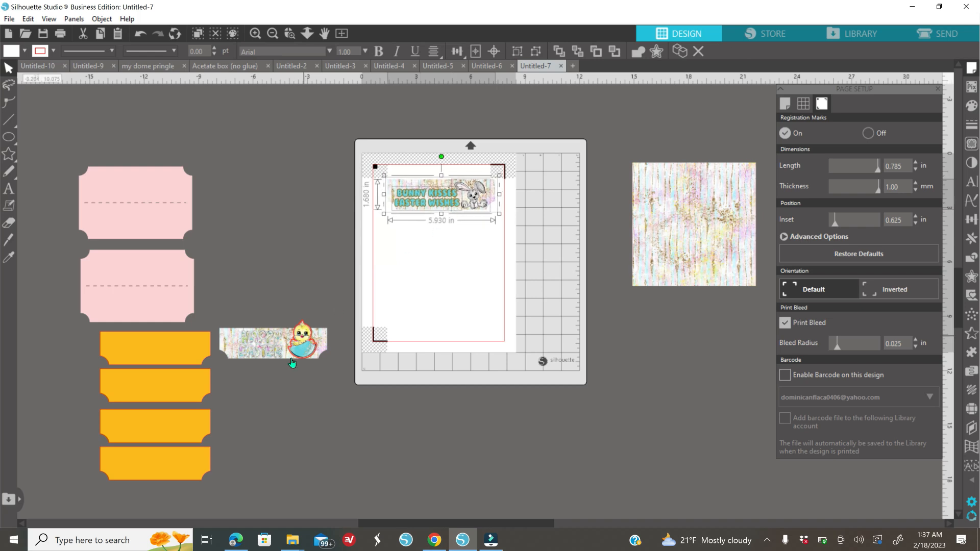
pyautogui.moveTo(292, 362); pyautogui.dragTo(461, 248)
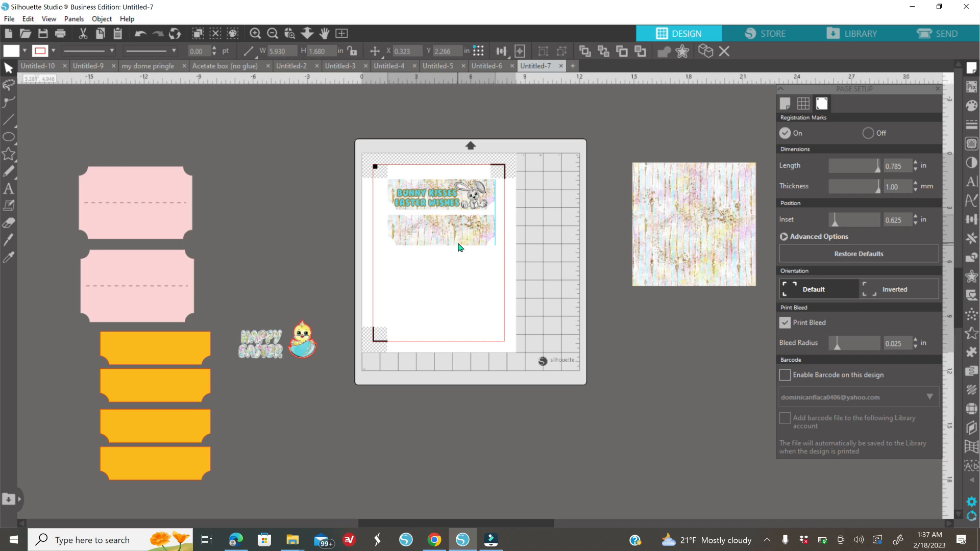
# Ungroup the chick, move its printed image onto the page below the patterned panels, and place a duplicate under it
pyautogui.click(301, 352)
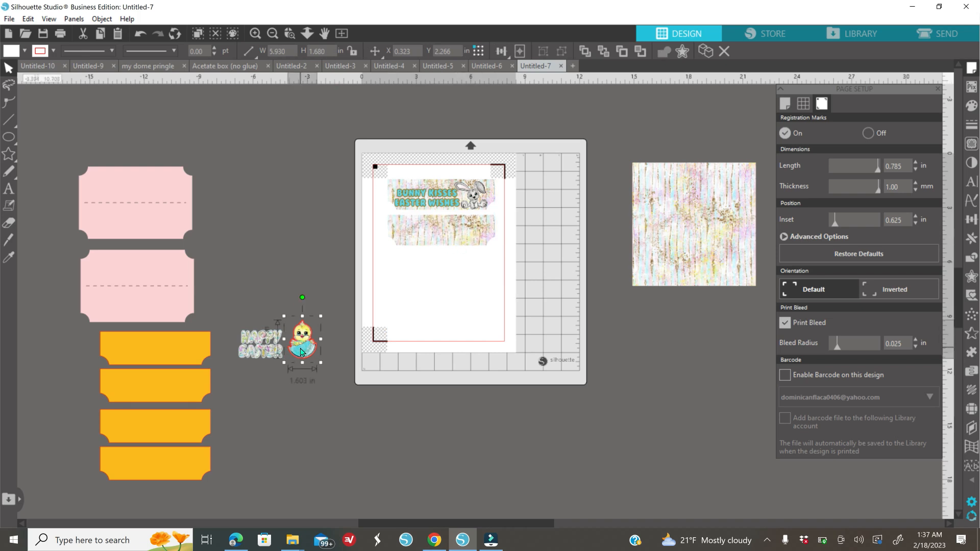
pyautogui.rightClick(300, 352)
pyautogui.click(333, 218)
pyautogui.click(331, 378)
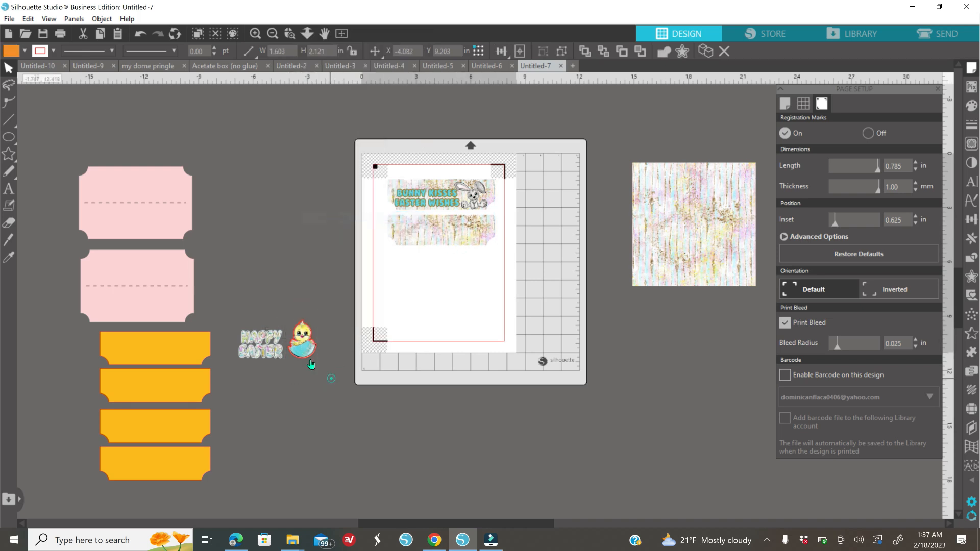
pyautogui.moveTo(308, 355); pyautogui.dragTo(485, 280)
pyautogui.rightClick(484, 223)
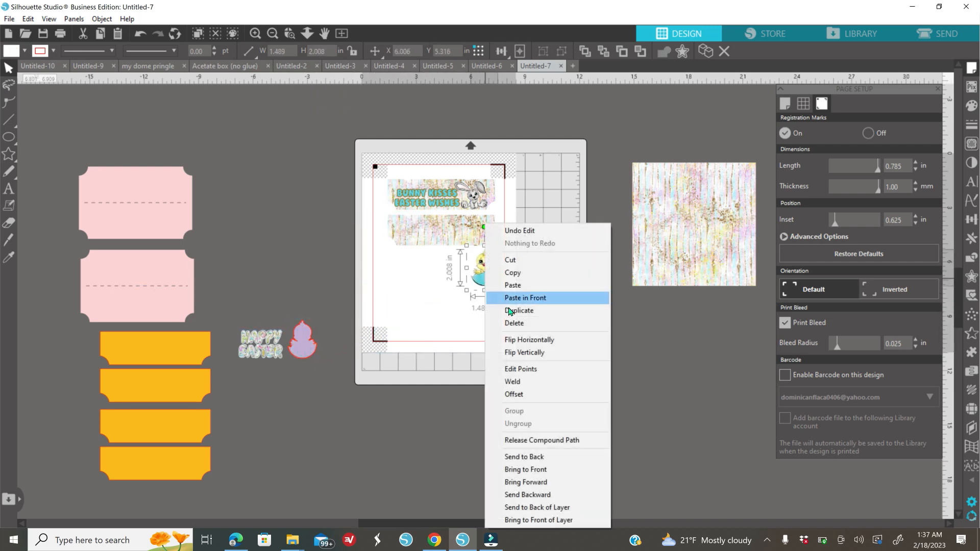
pyautogui.click(510, 311)
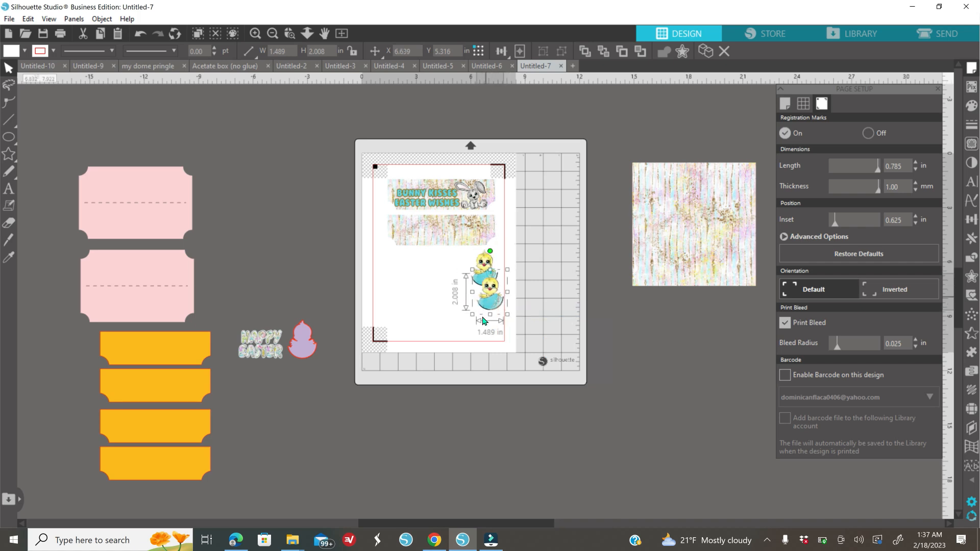
pyautogui.moveTo(485, 297); pyautogui.dragTo(483, 318)
# Pull apart the chick's purple and orange backings, then ungroup the Happy Easter title and move its printed lettering off the backings
pyautogui.moveTo(308, 346); pyautogui.dragTo(327, 288)
pyautogui.moveTo(313, 347); pyautogui.dragTo(330, 336)
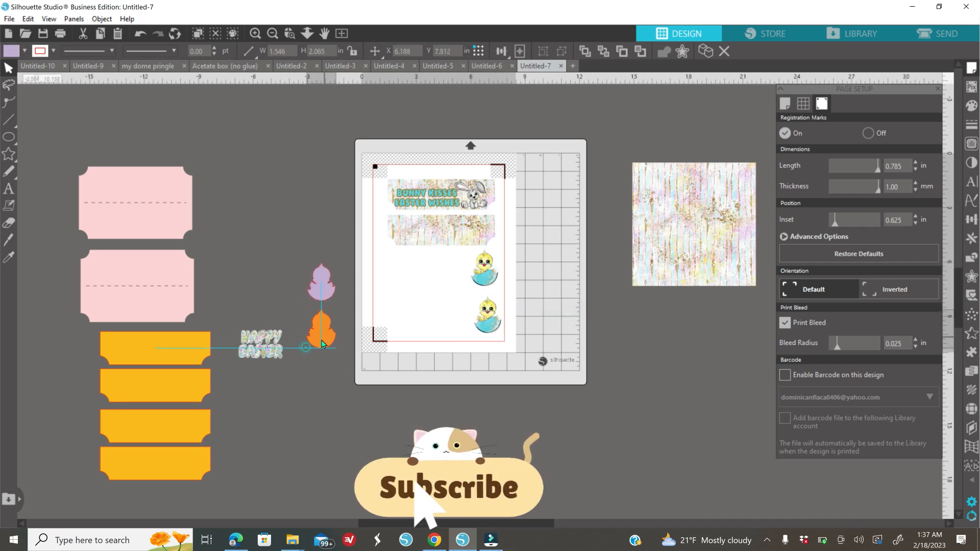
pyautogui.click(264, 358)
pyautogui.rightClick(265, 357)
pyautogui.click(298, 223)
pyautogui.moveTo(261, 347); pyautogui.dragTo(308, 378)
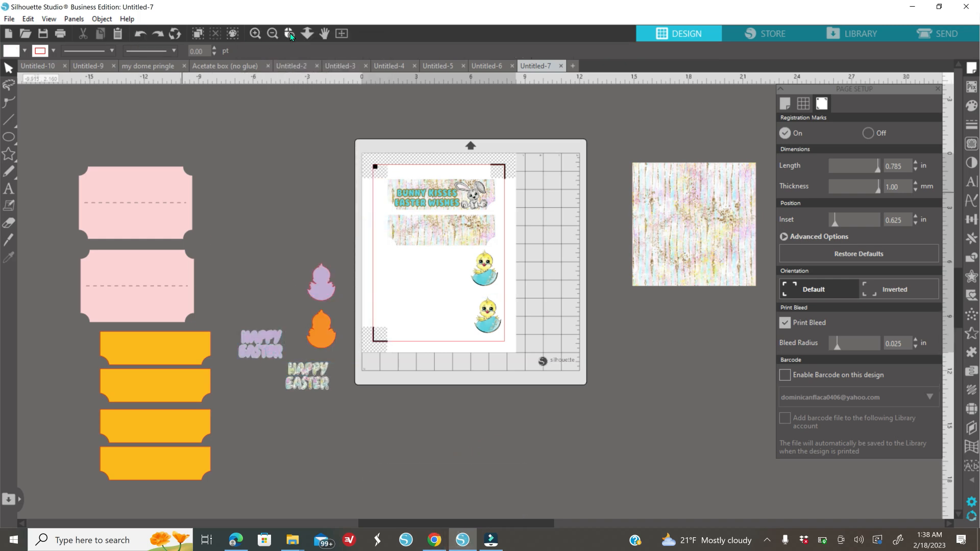
# Separate the green Happy Easter backing from the purple one and bring the purple words back close together
pyautogui.click(290, 34)
pyautogui.click(260, 352)
pyautogui.moveTo(567, 328); pyautogui.dragTo(568, 363)
pyautogui.moveTo(517, 298); pyautogui.dragTo(626, 165)
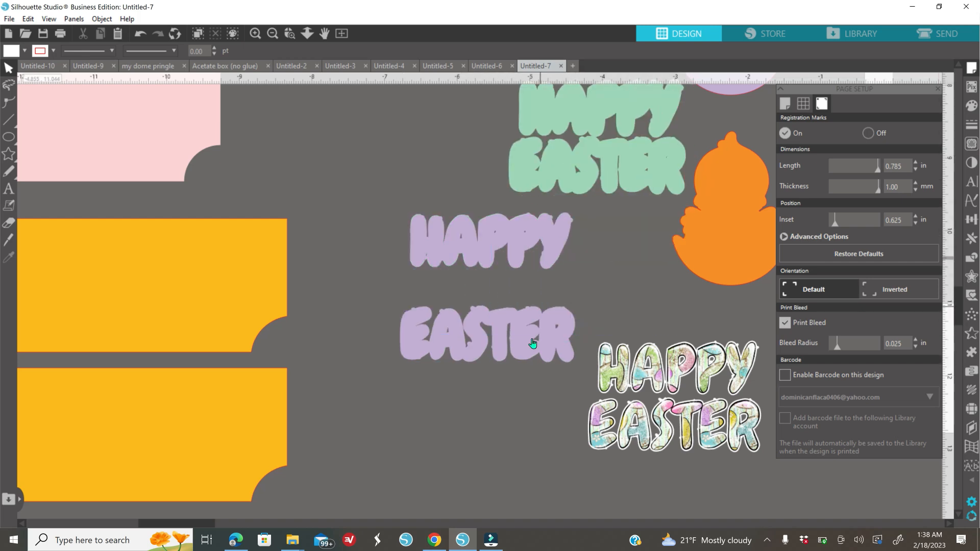
pyautogui.moveTo(533, 340); pyautogui.dragTo(519, 304)
# Move the printed Happy Easter lettering onto the page and make it a compound path
pyautogui.click(273, 34)
pyautogui.moveTo(235, 524); pyautogui.dragTo(291, 524)
pyautogui.moveTo(361, 376); pyautogui.dragTo(641, 189)
pyautogui.rightClick(640, 191)
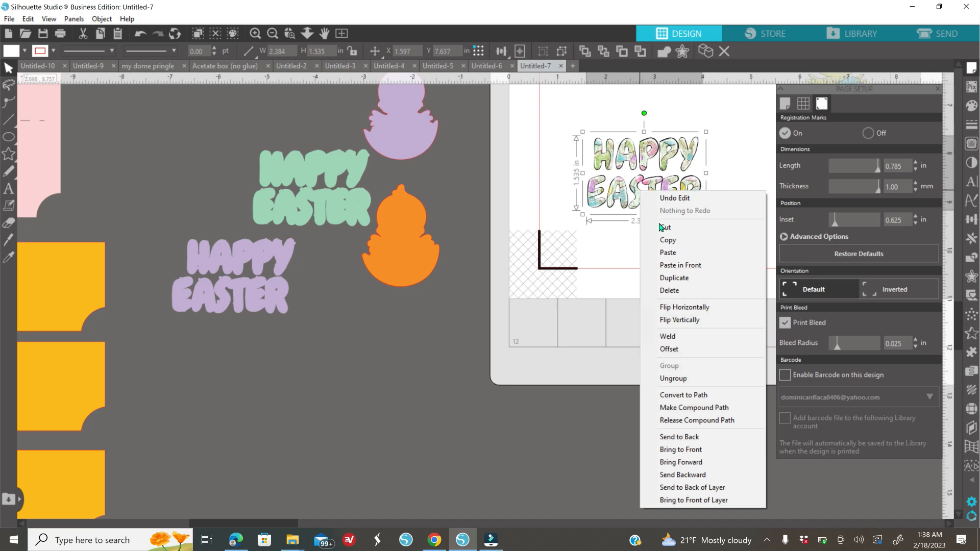
pyautogui.click(694, 380)
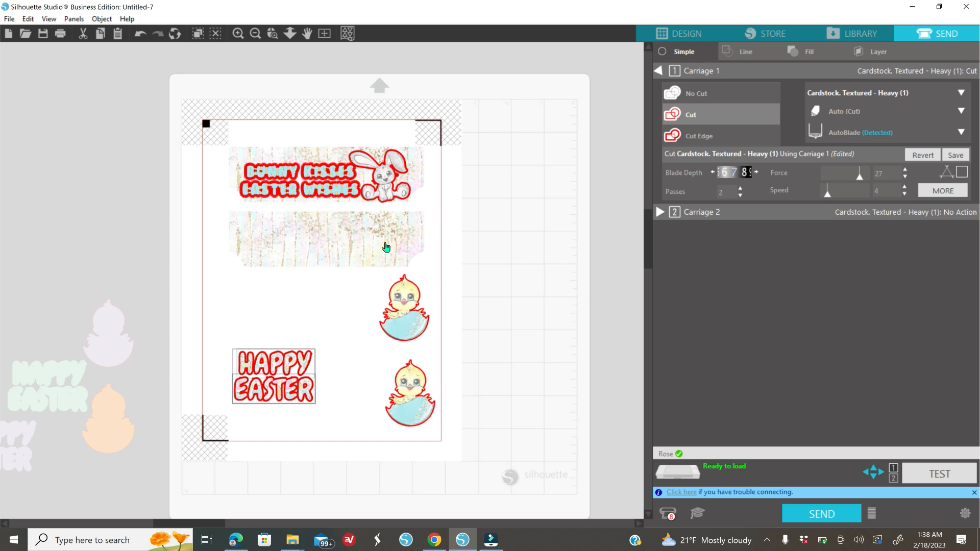
# Set the bunny and the Bunny Kisses Easter Wishes text on the top panel to No Cut
pyautogui.click(397, 188)
pyautogui.click(389, 187)
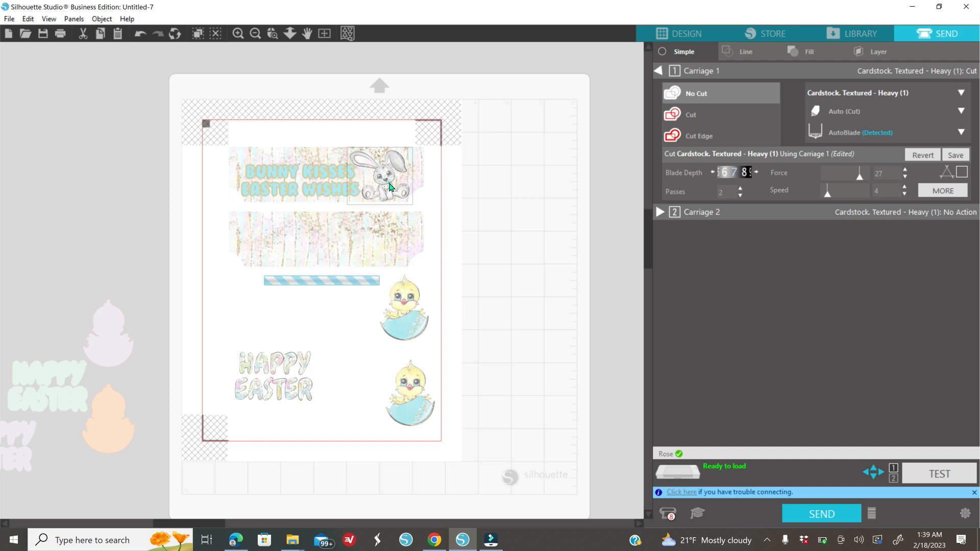
pyautogui.click(726, 117)
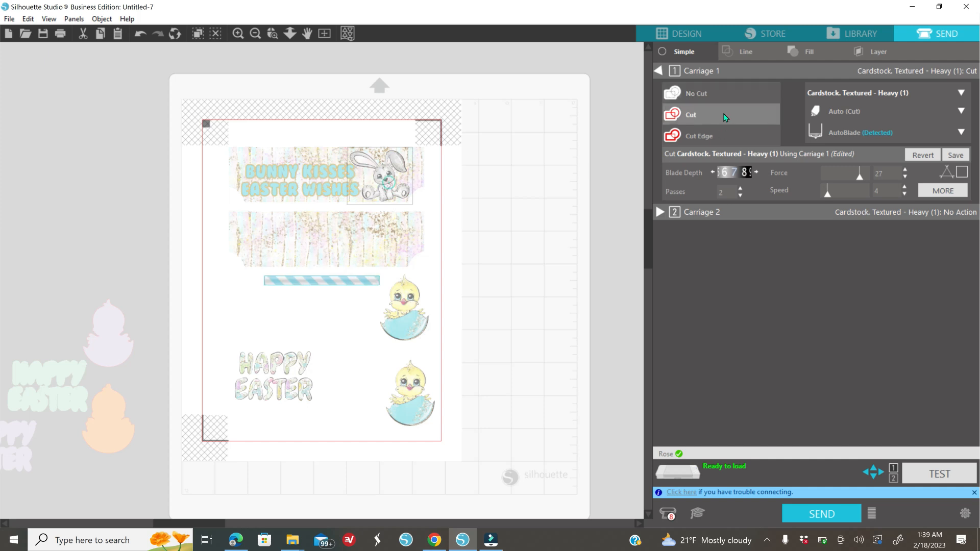
pyautogui.click(324, 191)
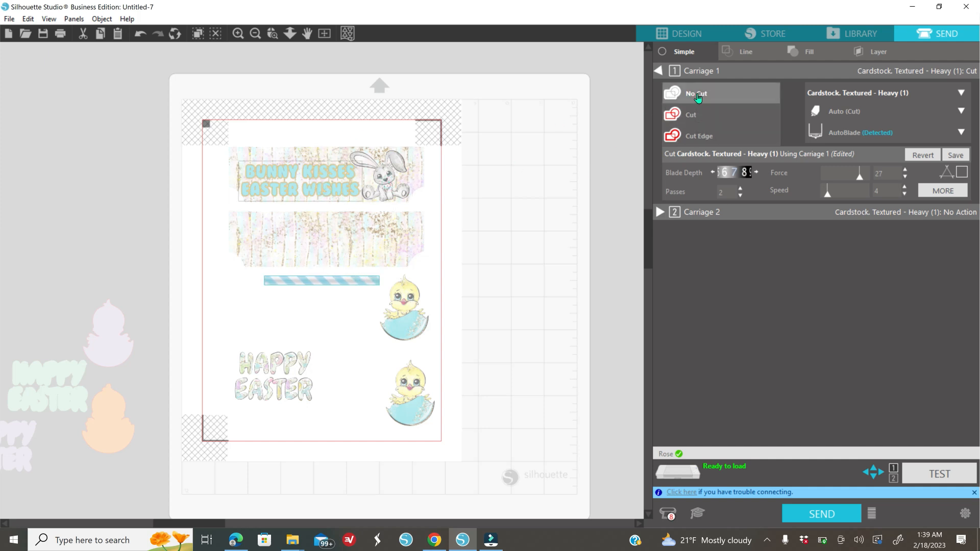
# Set the top patterned panel's outline to Cut and group the panel with its text and bunny
pyautogui.click(423, 170)
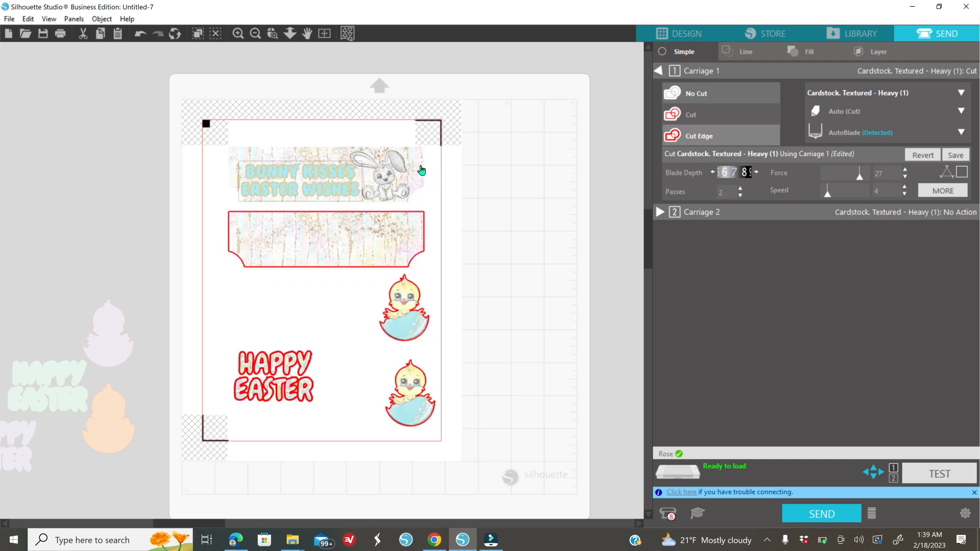
pyautogui.click(690, 114)
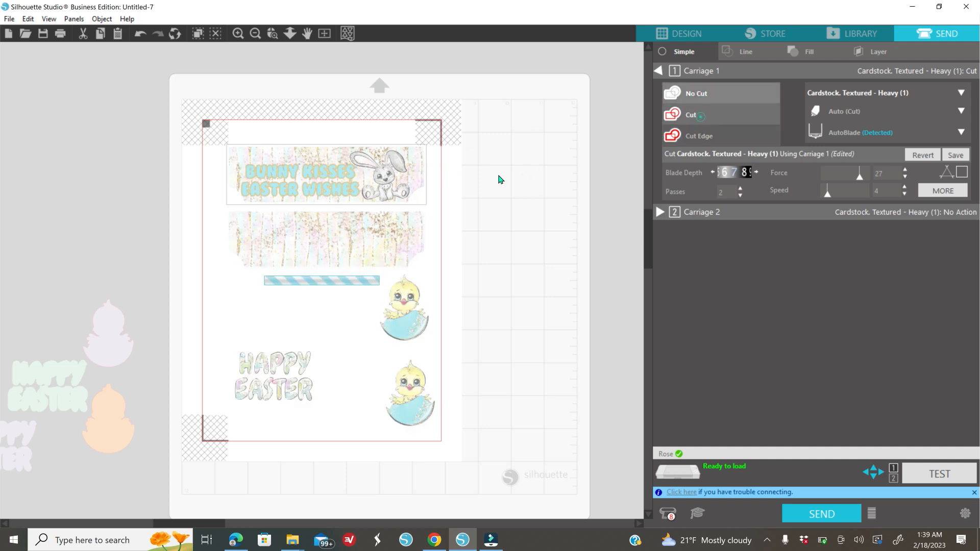
pyautogui.moveTo(201, 140); pyautogui.dragTo(436, 200)
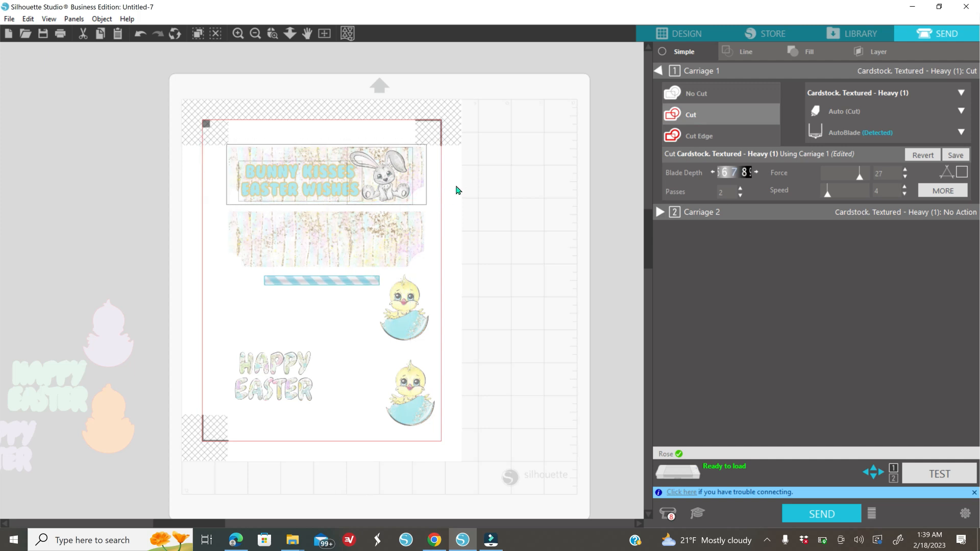
pyautogui.rightClick(459, 188)
pyautogui.click(482, 194)
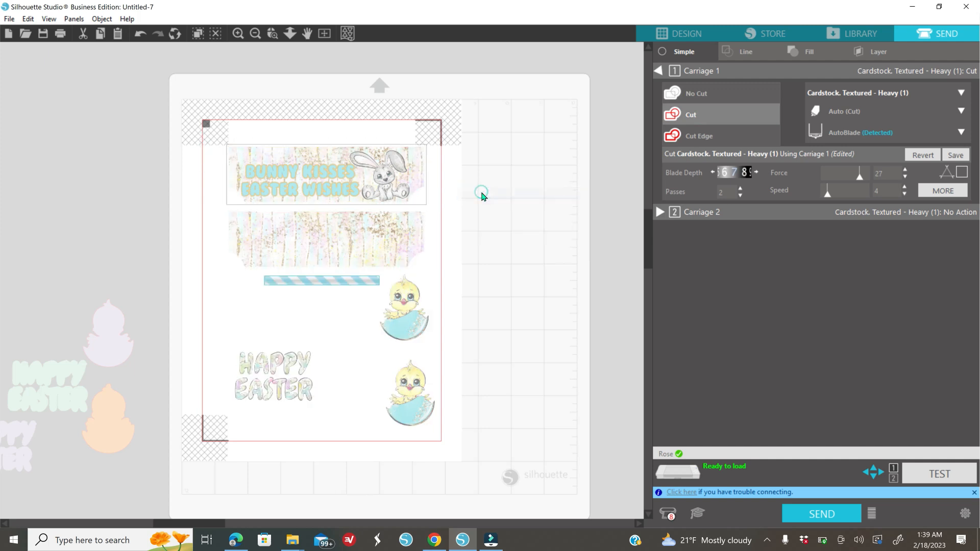
# Set the inner printed Happy Easter letters to No Cut, keeping only the outer outline as a cut line
pyautogui.click(272, 34)
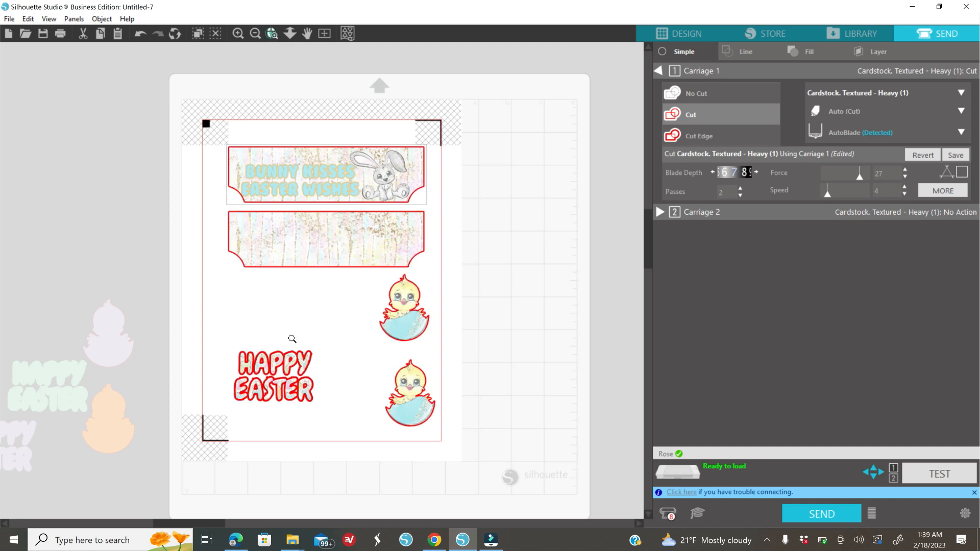
pyautogui.click(290, 366)
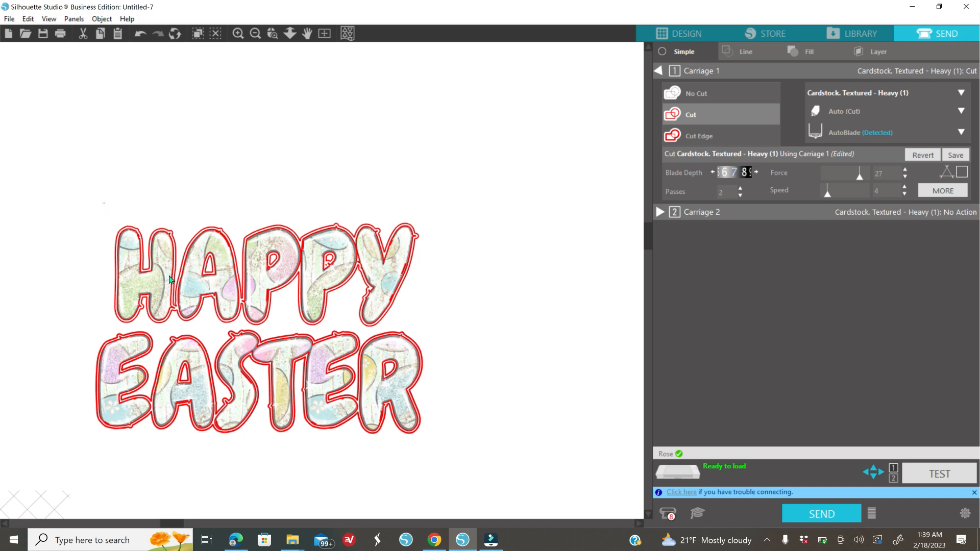
pyautogui.moveTo(169, 277); pyautogui.dragTo(386, 281)
pyautogui.click(512, 245)
pyautogui.click(392, 280)
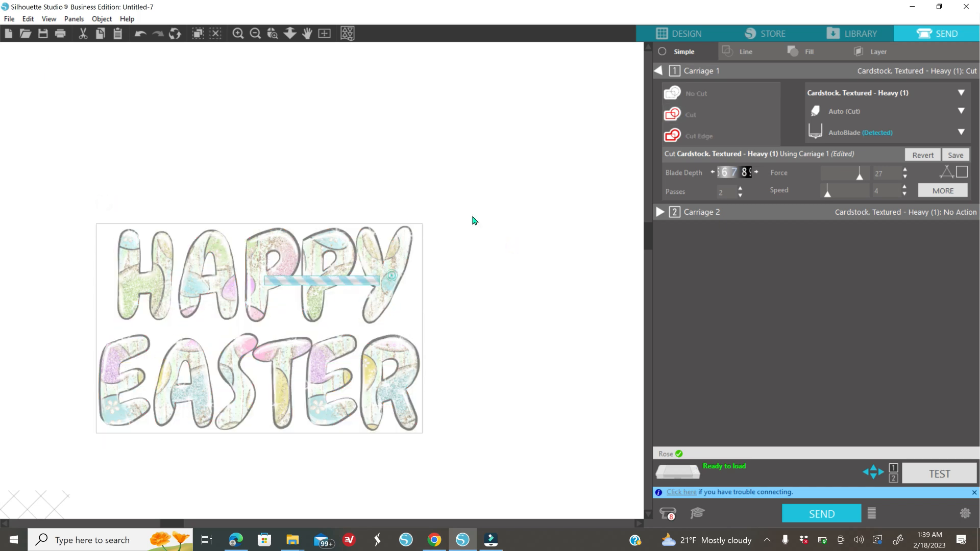
pyautogui.click(698, 96)
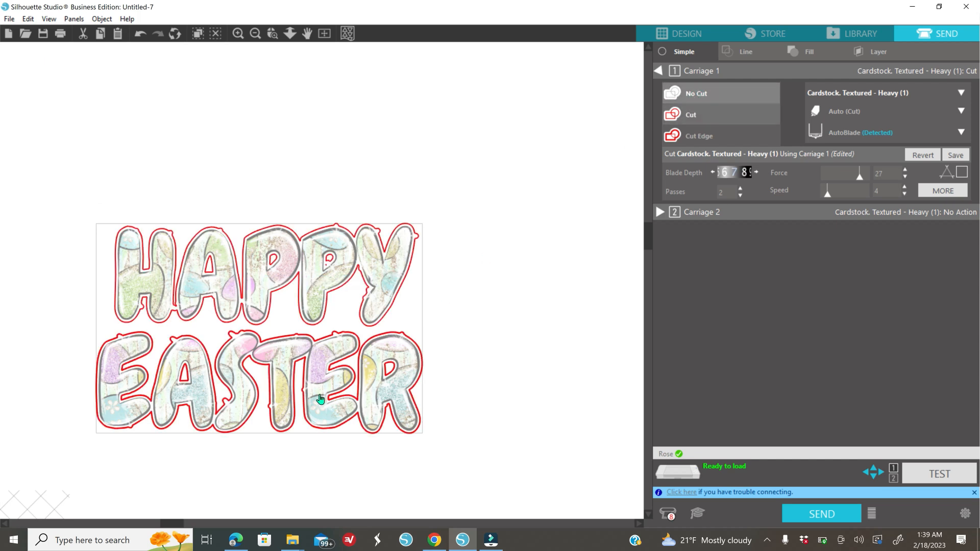
pyautogui.click(520, 276)
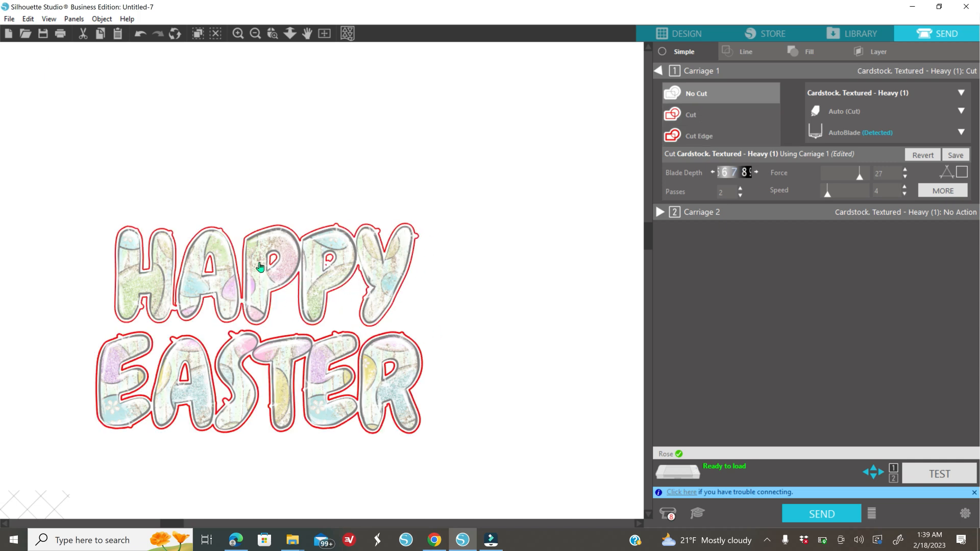
# Group all the Happy Easter lettering pieces together
pyautogui.moveTo(58, 224); pyautogui.dragTo(430, 456)
pyautogui.rightClick(460, 369)
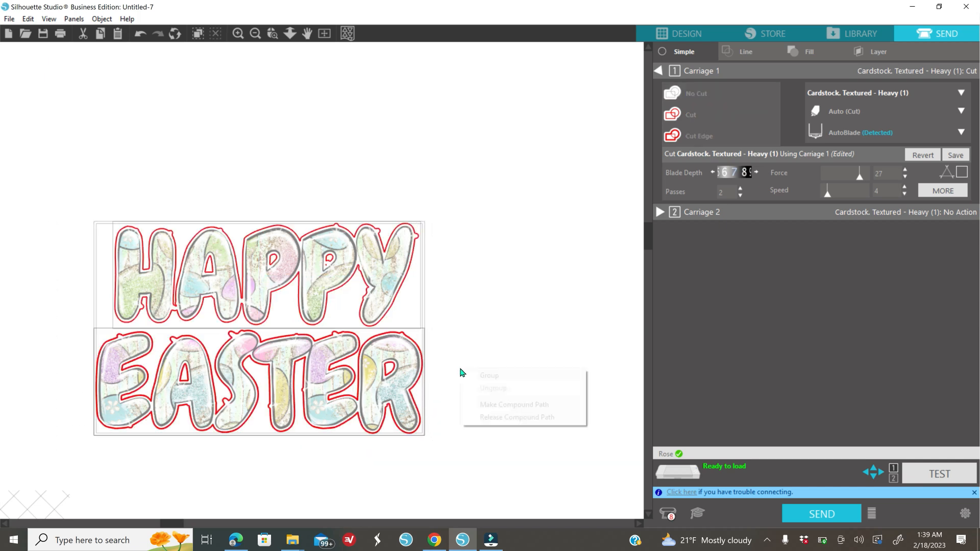
pyautogui.click(489, 375)
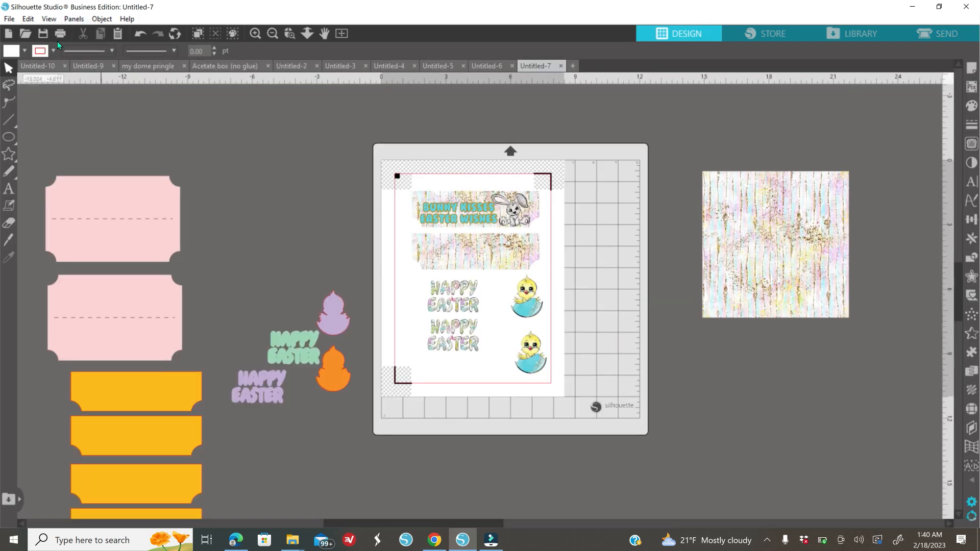
# Open the print setup for the page, set the number of copies to 1 and choose the Canon PRO-200 series printer
pyautogui.click(62, 34)
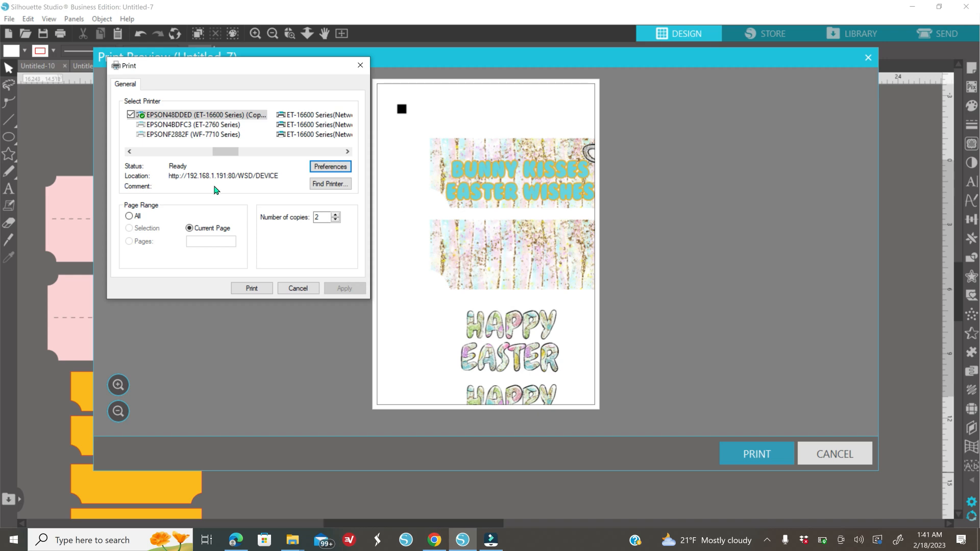
pyautogui.click(335, 220)
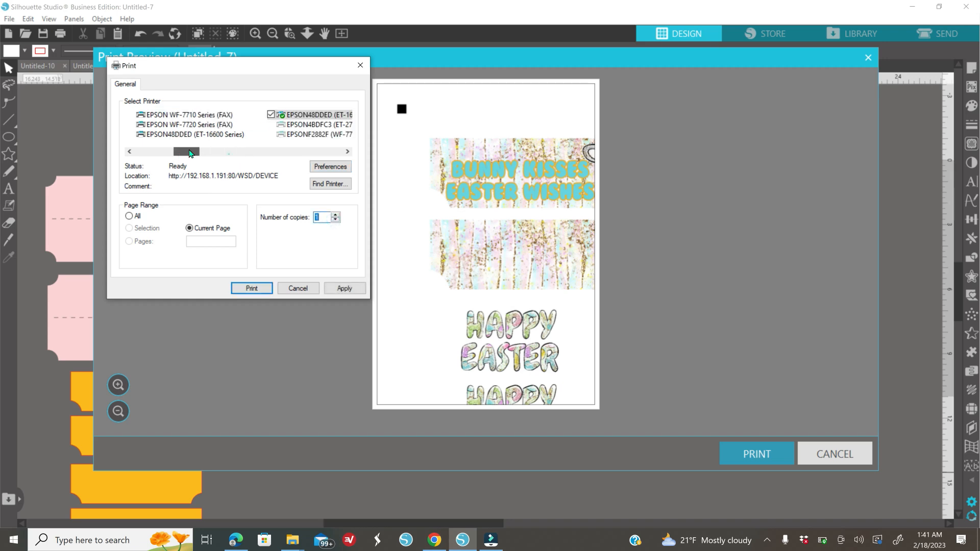
pyautogui.moveTo(223, 152); pyautogui.dragTo(145, 151)
pyautogui.click(182, 115)
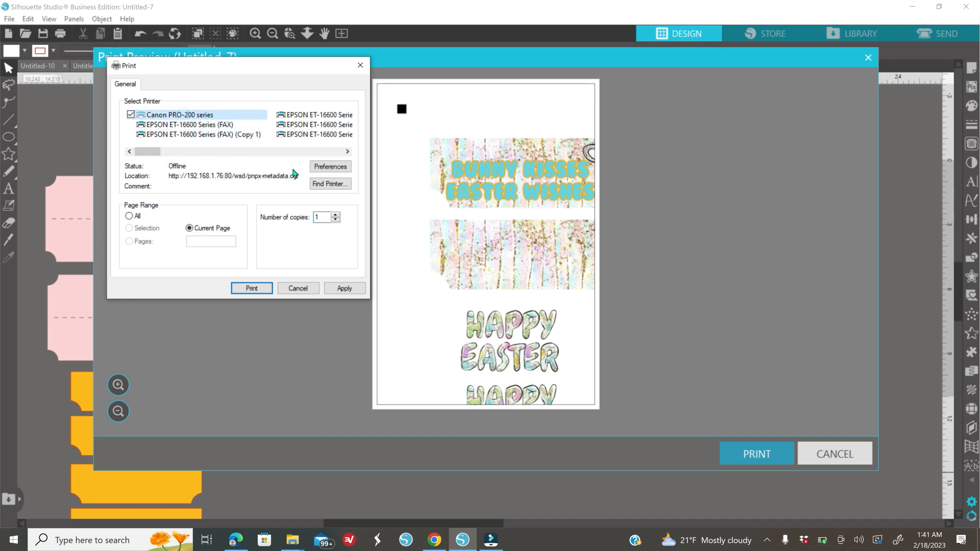
# Set the Canon printer's paper size to Letter 8.5"x11" in its preferences, check the paper source, and close the print dialogs and preview
pyautogui.click(325, 167)
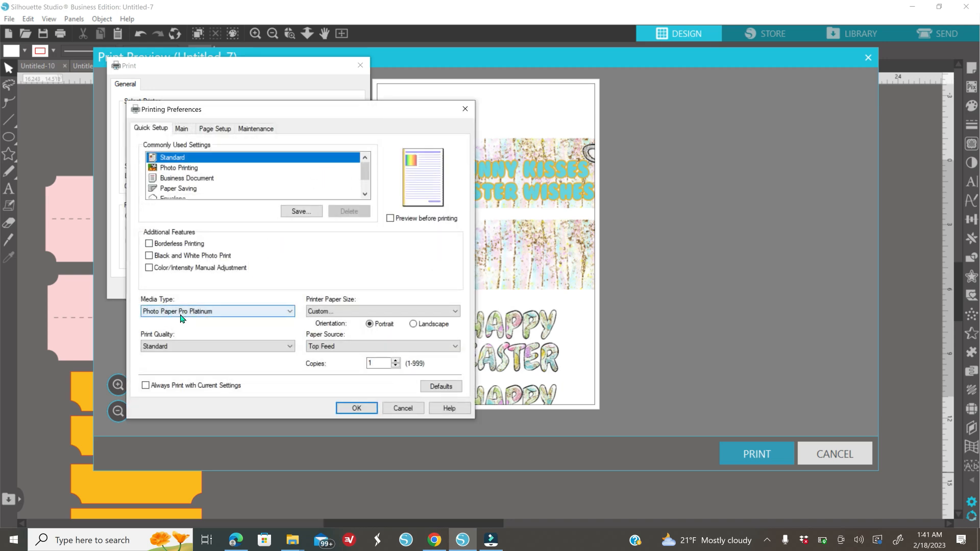
pyautogui.click(349, 312)
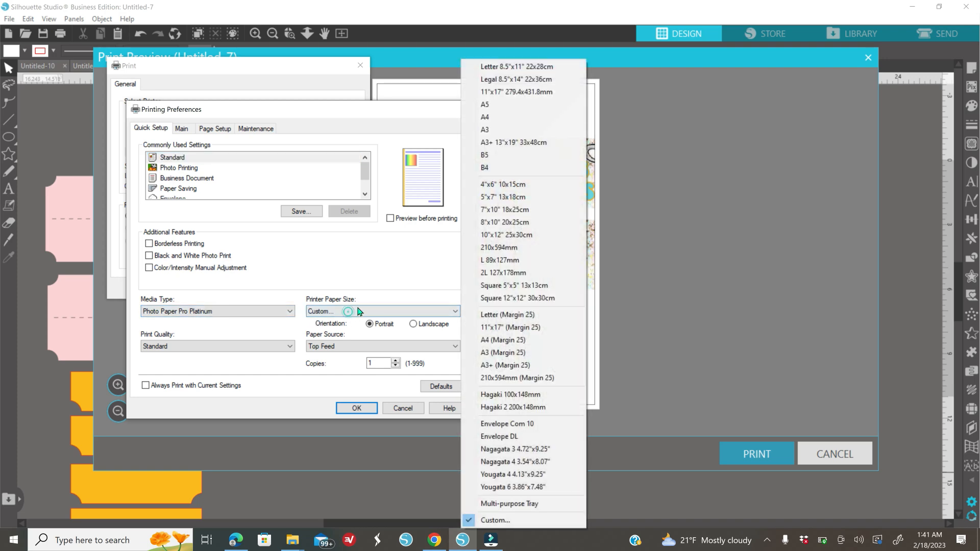
pyautogui.click(517, 66)
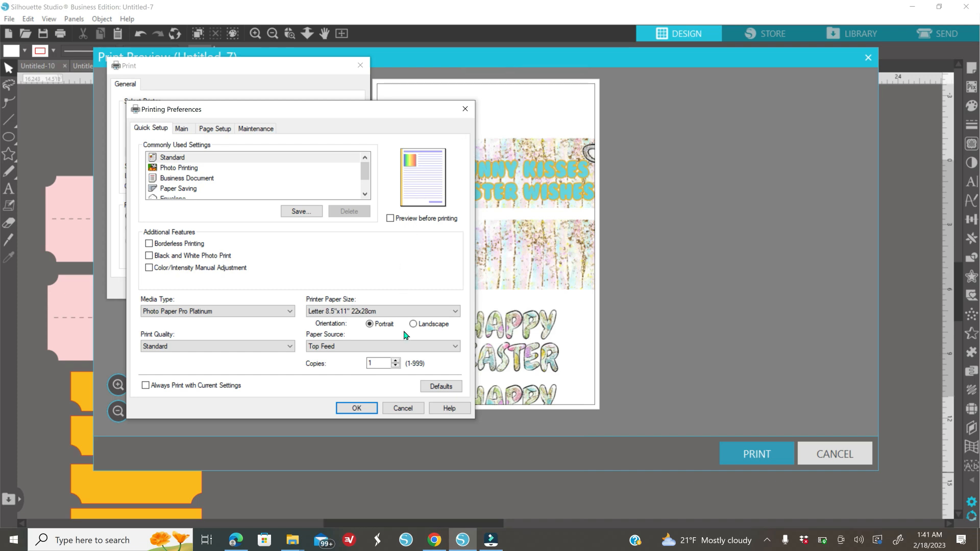
pyautogui.click(344, 349)
pyautogui.click(345, 363)
pyautogui.click(464, 108)
pyautogui.click(360, 65)
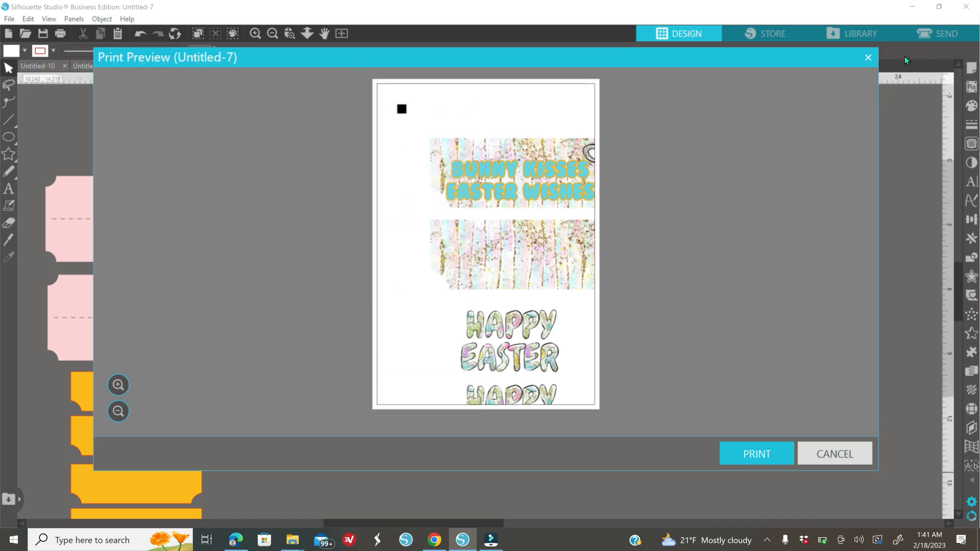
pyautogui.click(862, 58)
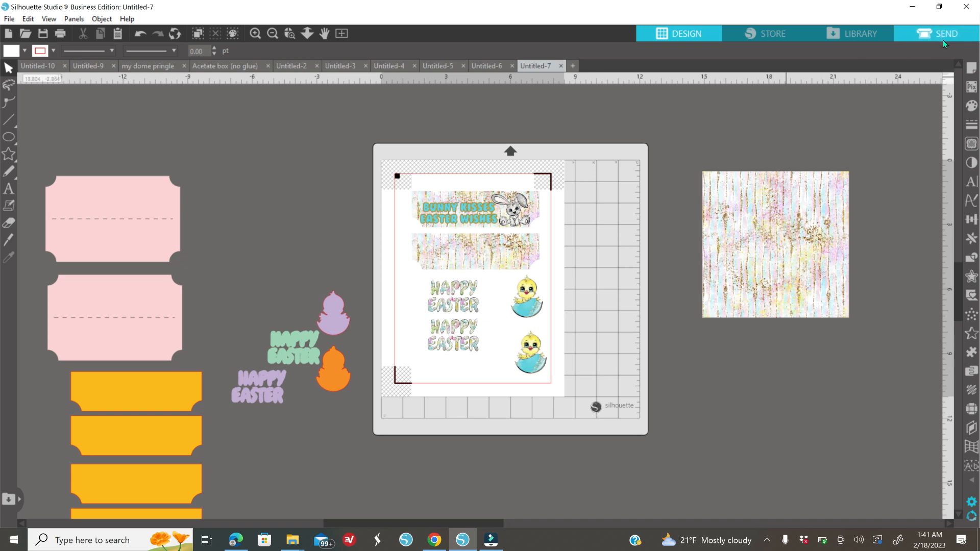
# Move all the printable pieces off the mat and place the purple chick backing on the empty page
pyautogui.moveTo(398, 161); pyautogui.dragTo(569, 380)
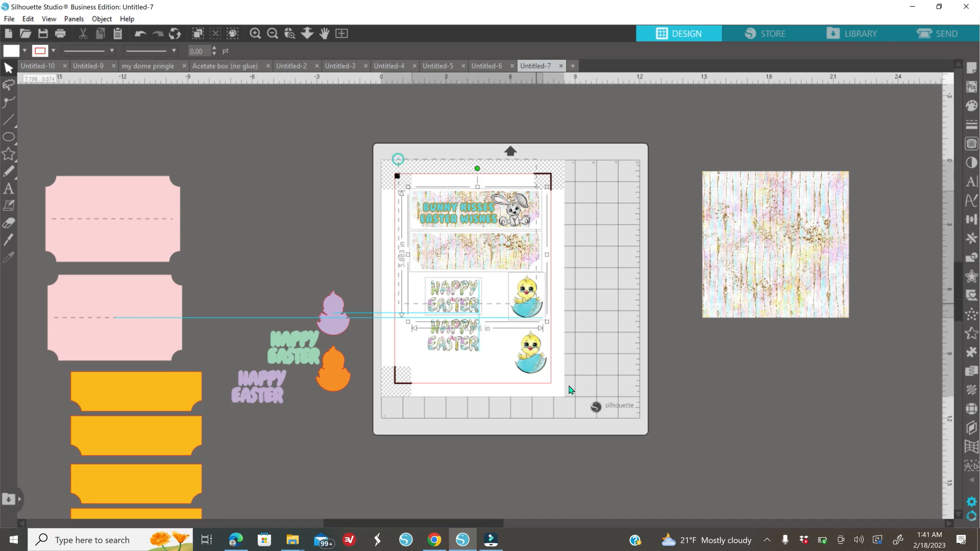
pyautogui.moveTo(478, 349); pyautogui.dragTo(232, 262)
pyautogui.moveTo(328, 314); pyautogui.dragTo(439, 236)
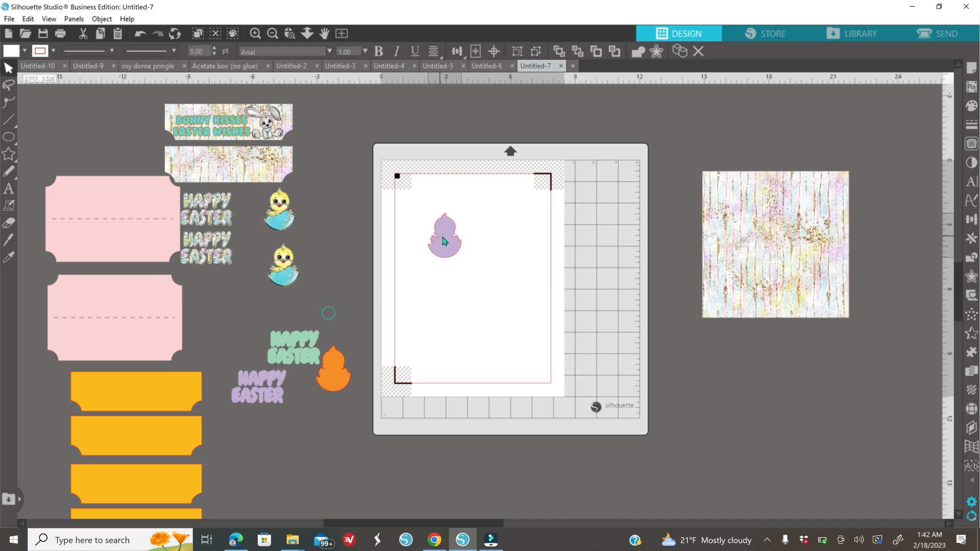
# Turn off the registration marks for the page
pyautogui.click(971, 68)
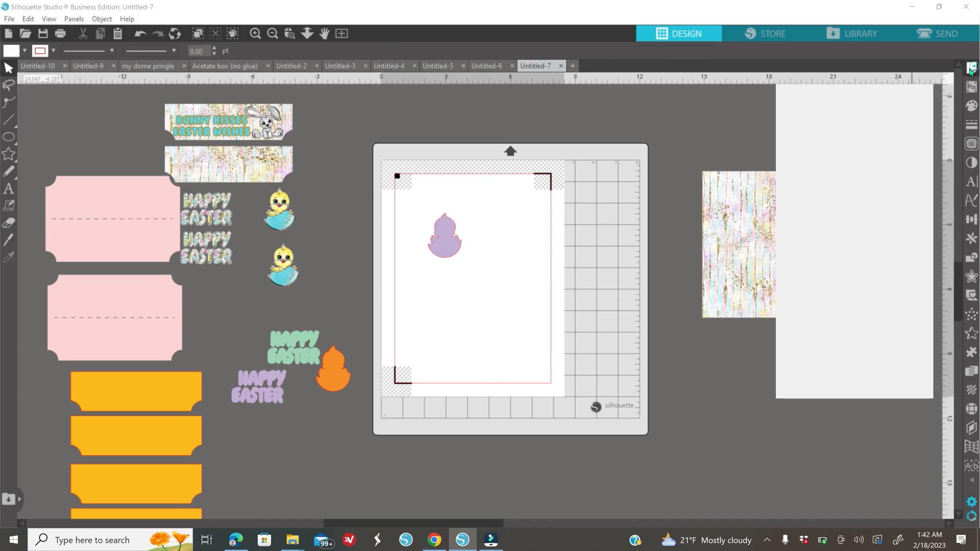
pyautogui.click(822, 104)
pyautogui.click(826, 105)
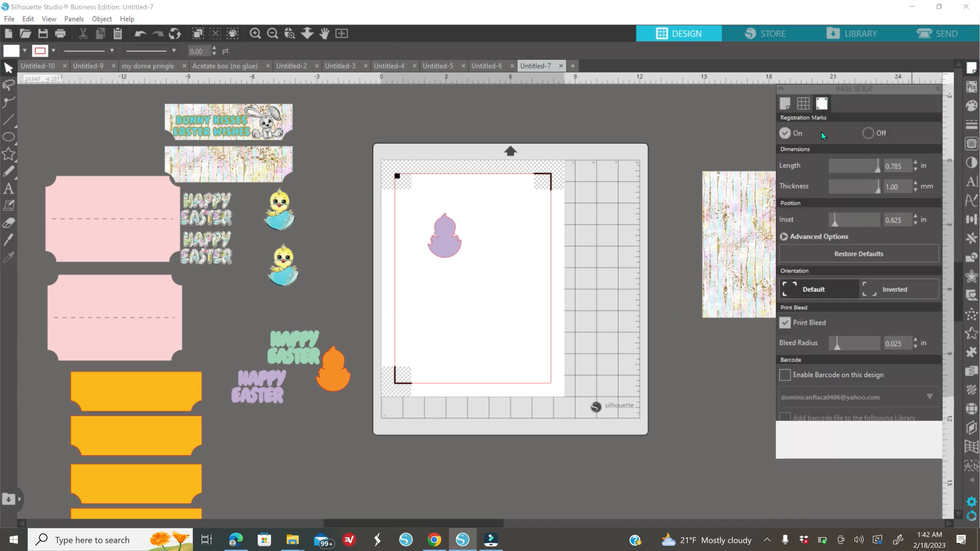
pyautogui.click(864, 134)
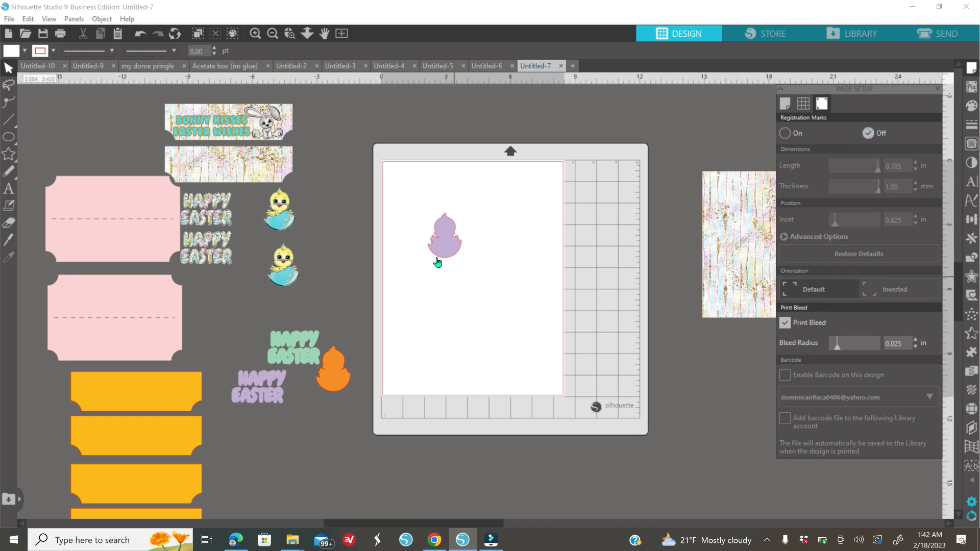
# Move the purple chick backing off the page and place the orange chick backing beneath it, beside the other pieces
pyautogui.moveTo(448, 245); pyautogui.dragTo(337, 260)
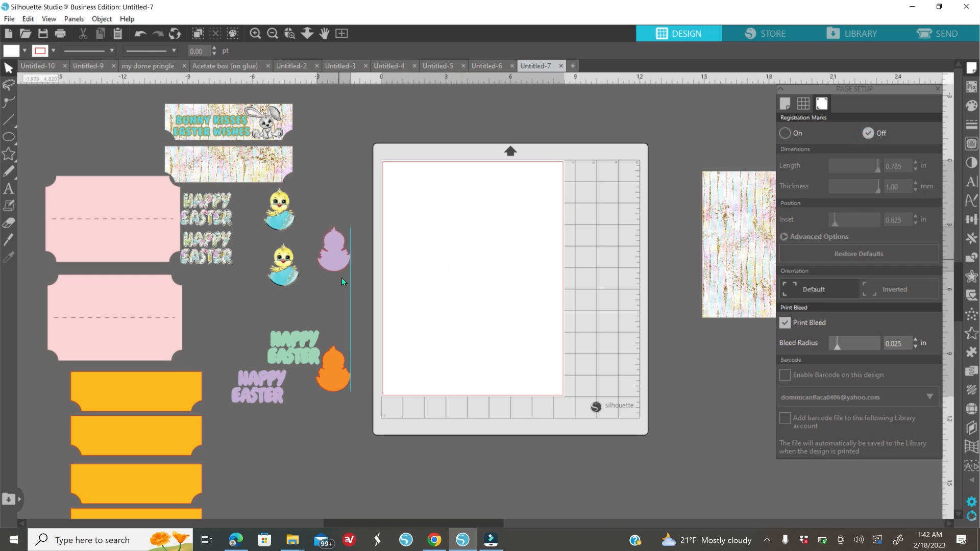
pyautogui.moveTo(333, 379); pyautogui.dragTo(343, 327)
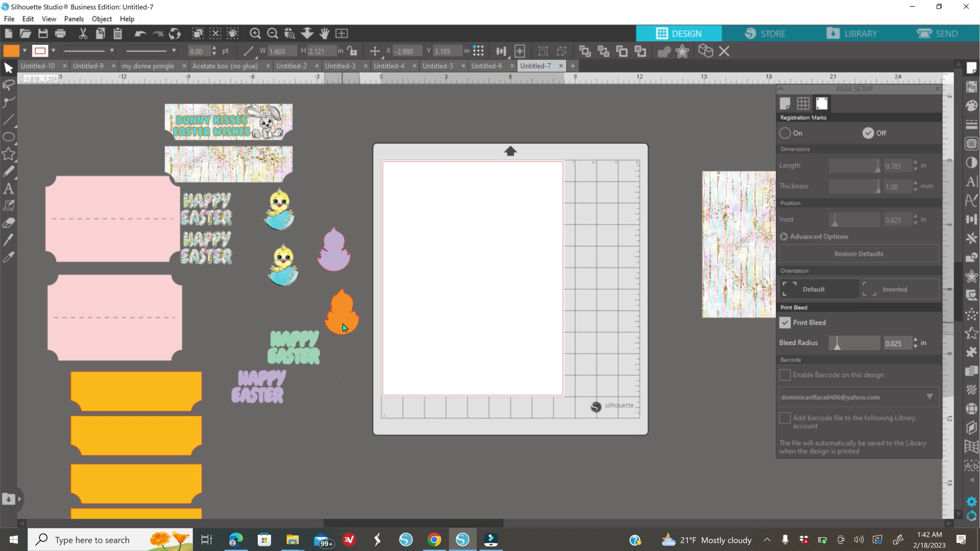
pyautogui.click(513, 336)
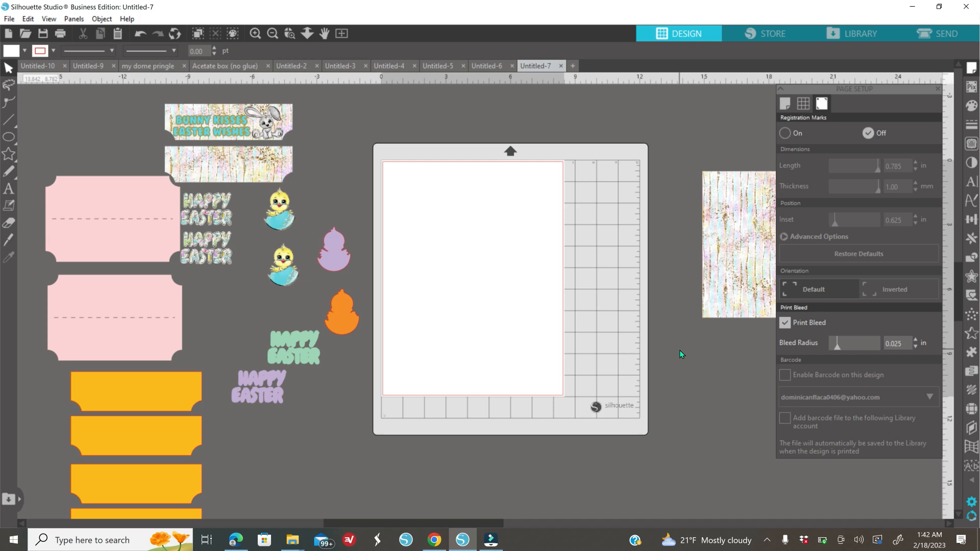
# Set the page size to 5.5 in wide and 8 in high
pyautogui.click(785, 105)
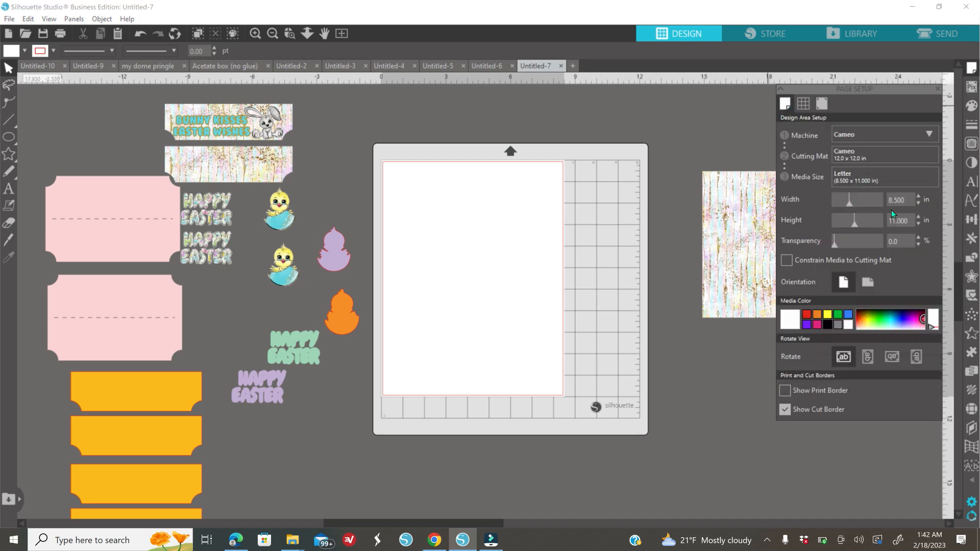
pyautogui.write('5.5')
pyautogui.moveTo(909, 225); pyautogui.dragTo(854, 233)
pyautogui.write('8')
pyautogui.press('Return')
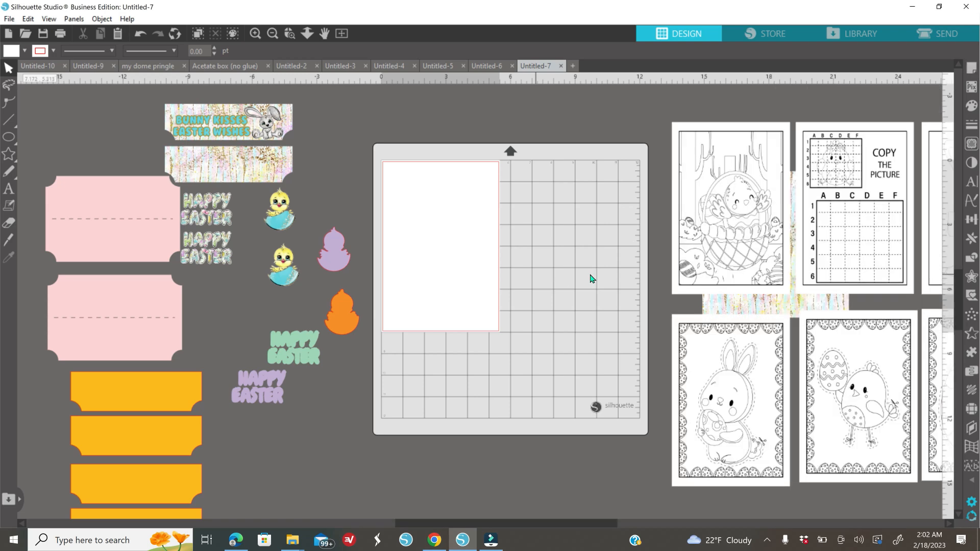
# Center the coloring sheet of the chick in a basket on the page
pyautogui.click(711, 191)
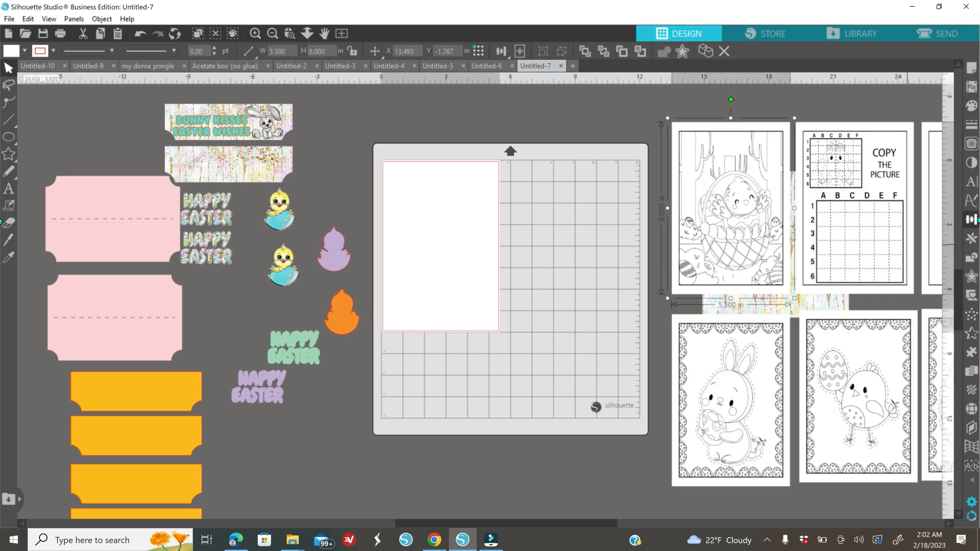
pyautogui.click(971, 219)
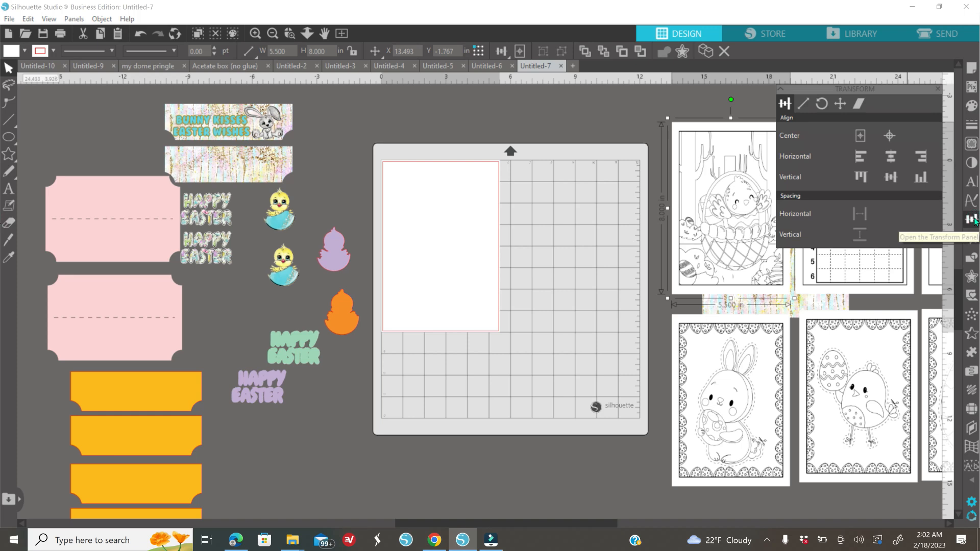
pyautogui.click(889, 136)
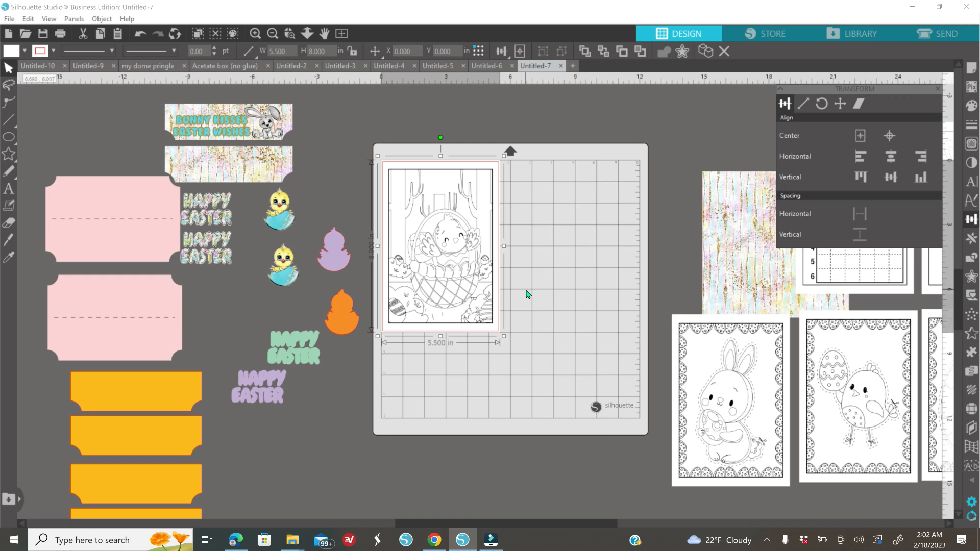
# Check the user-defined 5.50 x 8.00 inch document size in the Epson ET-16600 printer's preferences, and close the print dialogs and preview without printing
pyautogui.click(60, 35)
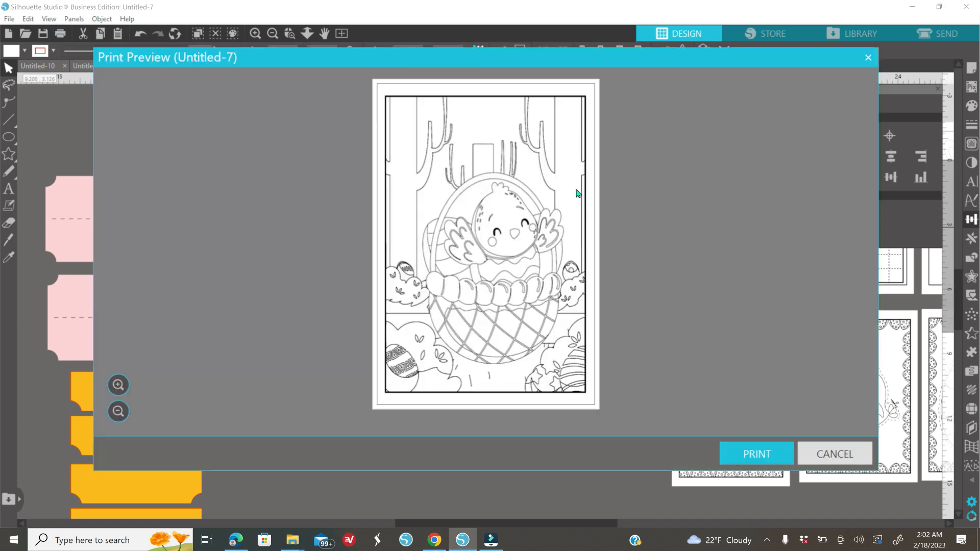
pyautogui.click(762, 451)
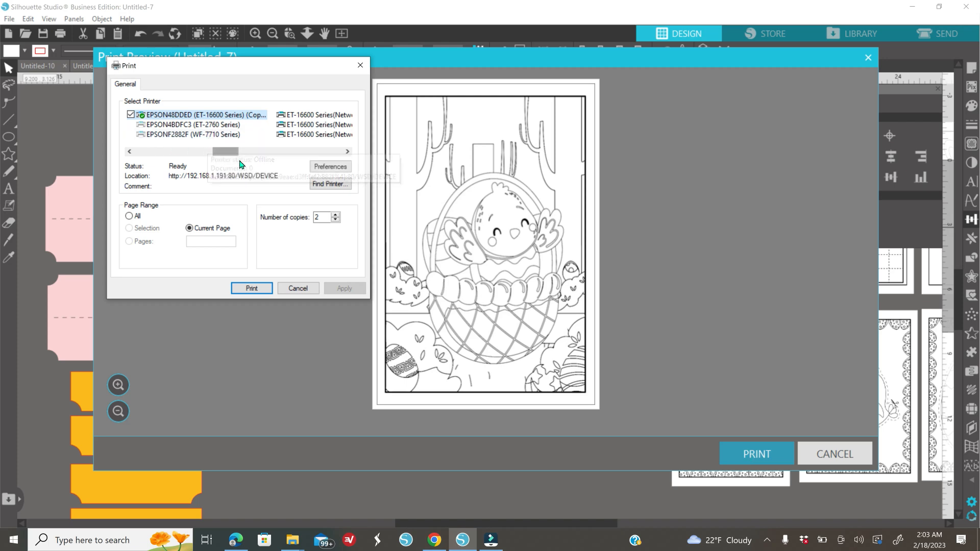
pyautogui.click(325, 168)
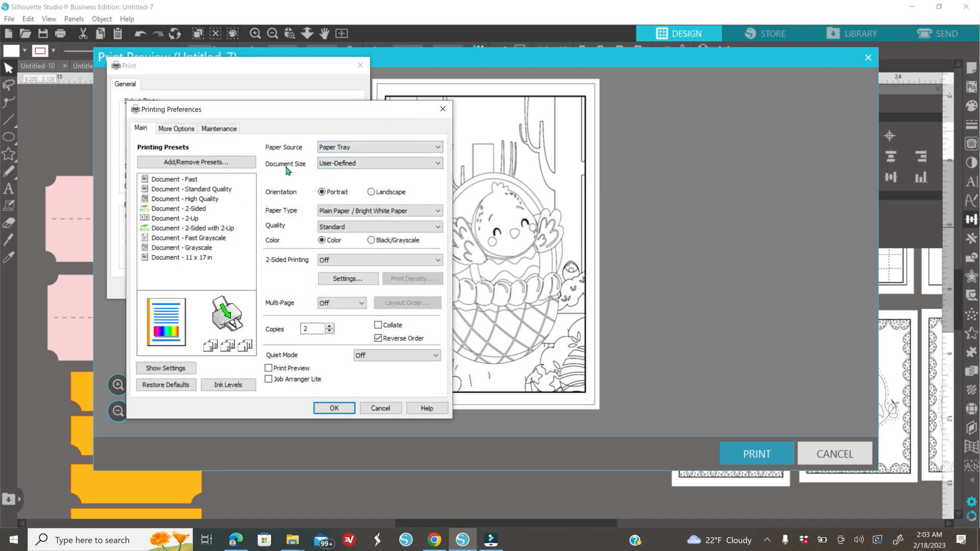
pyautogui.click(350, 165)
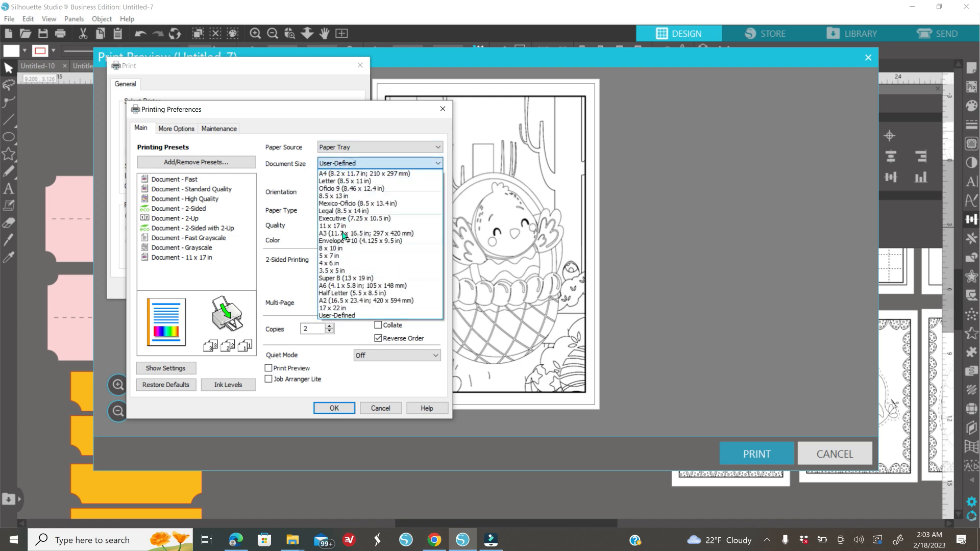
pyautogui.click(339, 315)
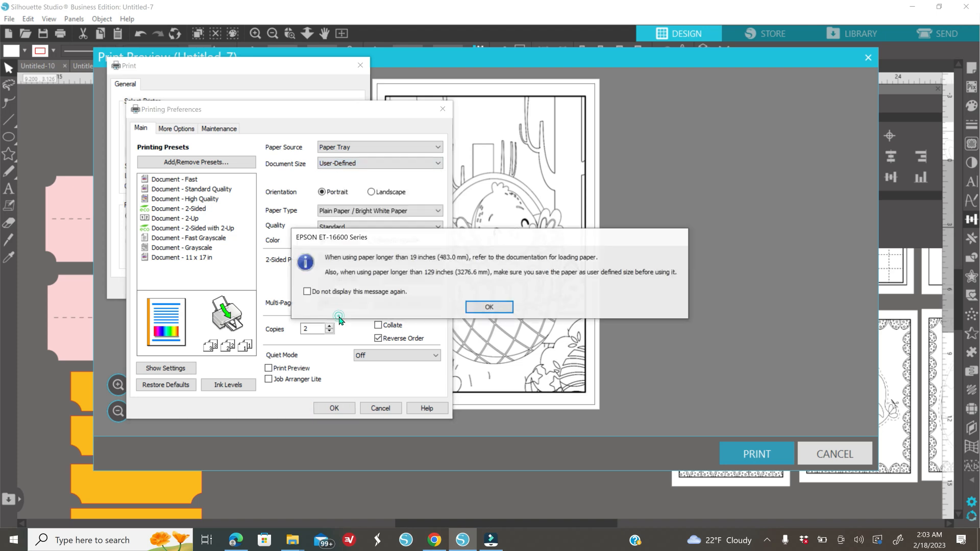
pyautogui.click(485, 307)
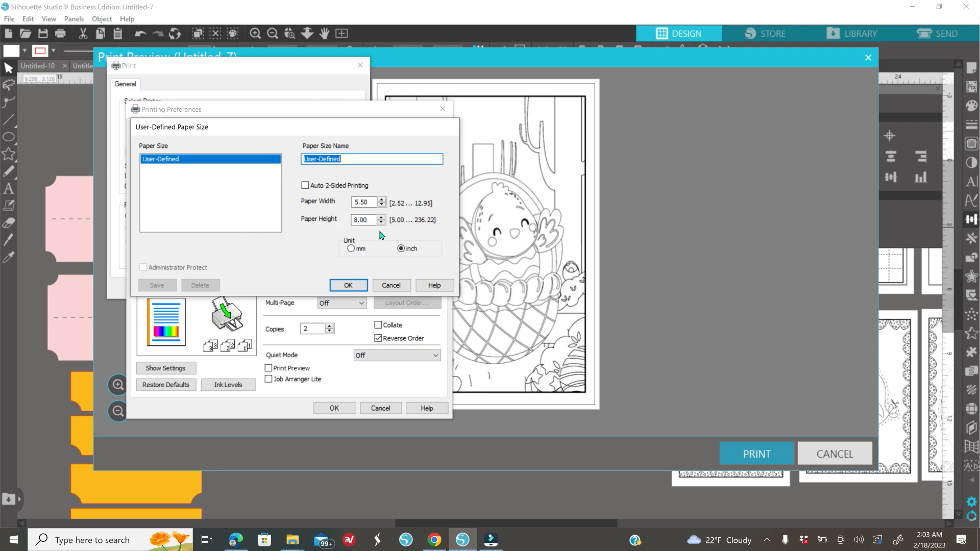
pyautogui.click(348, 286)
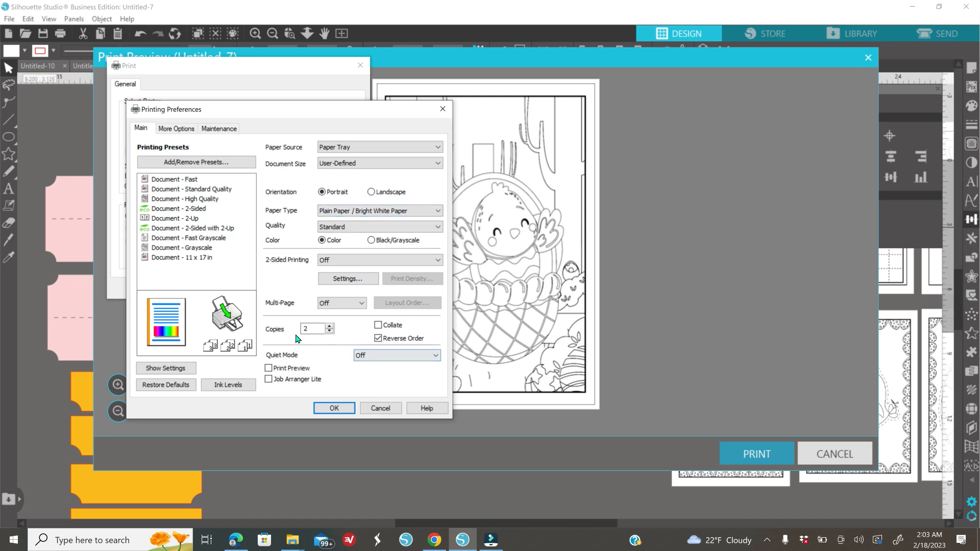
pyautogui.click(336, 409)
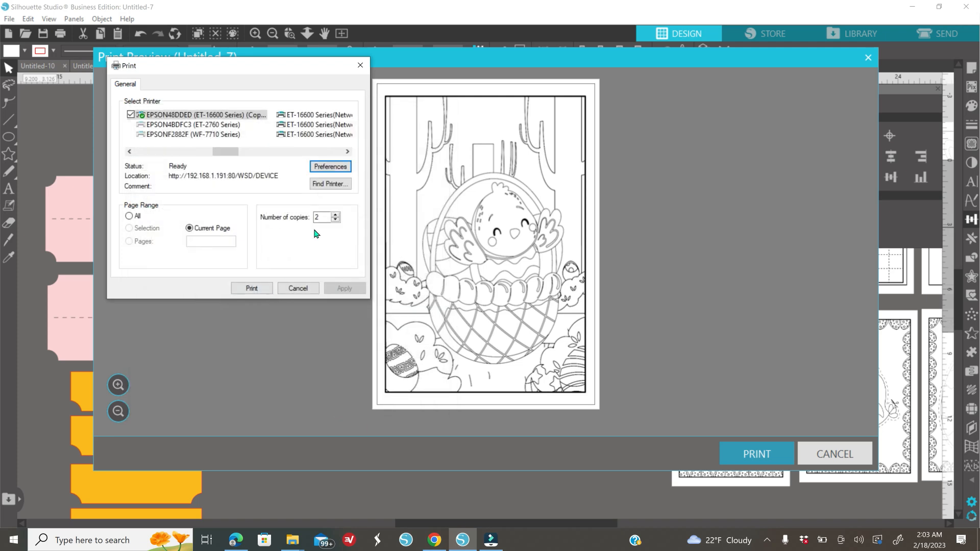
pyautogui.click(360, 65)
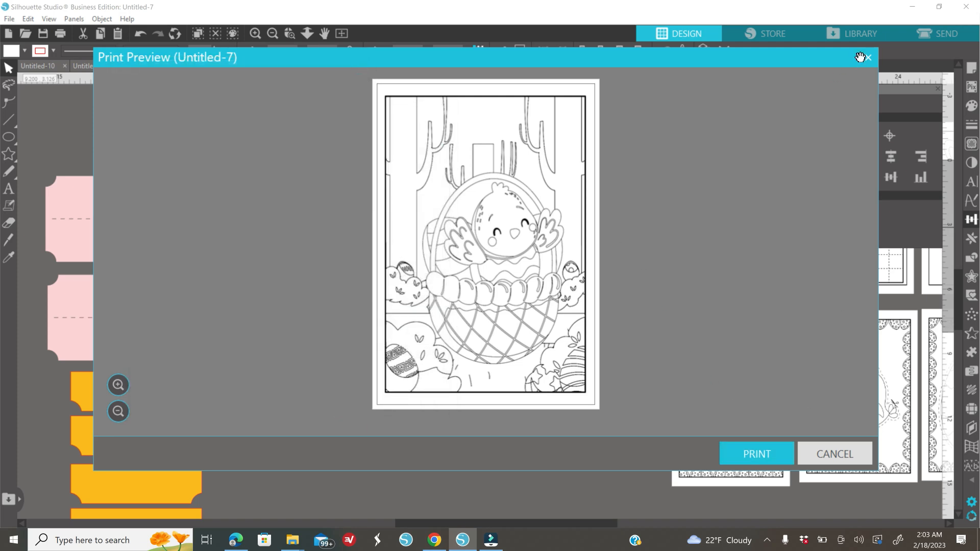
pyautogui.click(866, 57)
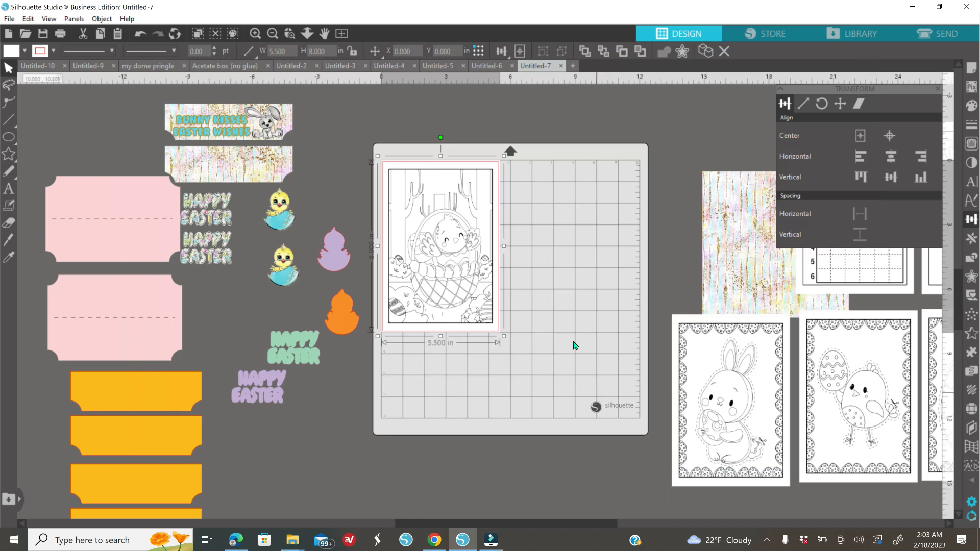
# Move the chick-in-basket sheet back off the mat and center the bunny coloring sheet on the page
pyautogui.moveTo(459, 250); pyautogui.dragTo(743, 225)
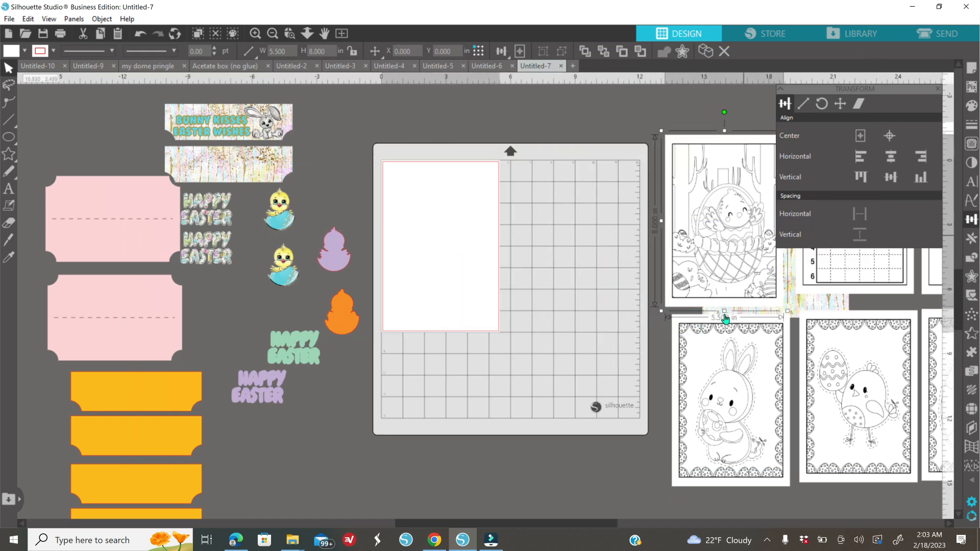
pyautogui.click(724, 406)
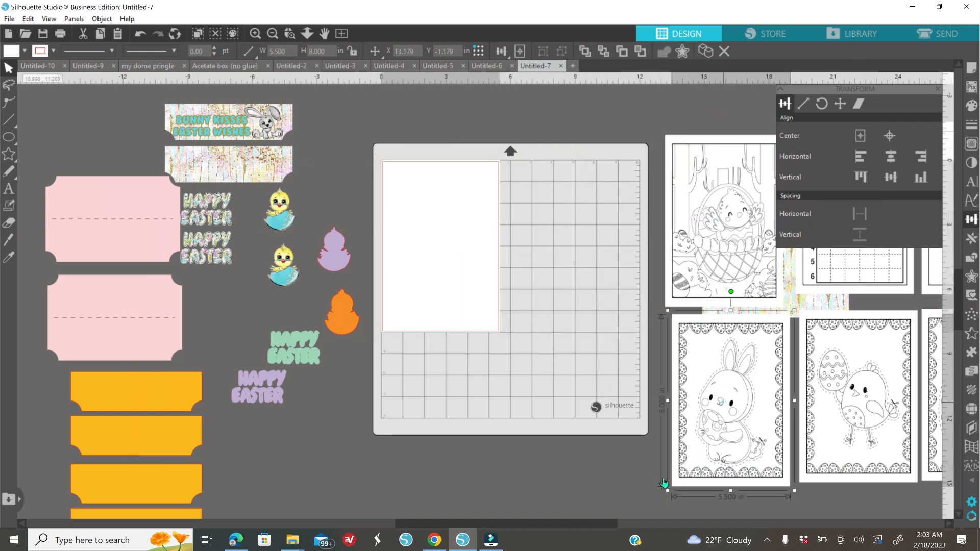
pyautogui.click(889, 135)
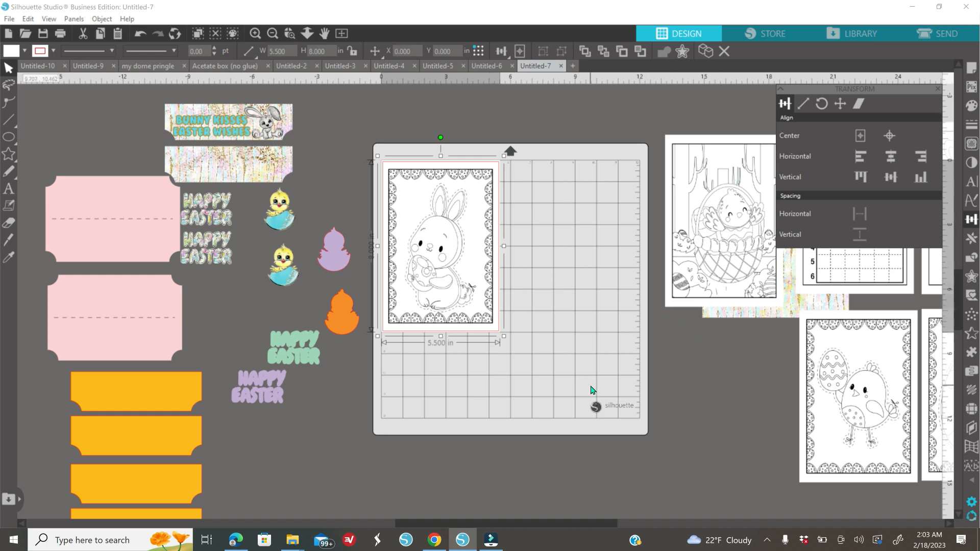
# Move the bunny sheet back below the chick-in-basket sheet and shift the chick-with-egg sheet closer beside it
pyautogui.moveTo(433, 284); pyautogui.dragTo(717, 425)
pyautogui.moveTo(857, 391)
pyautogui.mouseDown()
pyautogui.moveTo(831, 392)
pyautogui.moveTo(848, 392)
pyautogui.mouseUp()
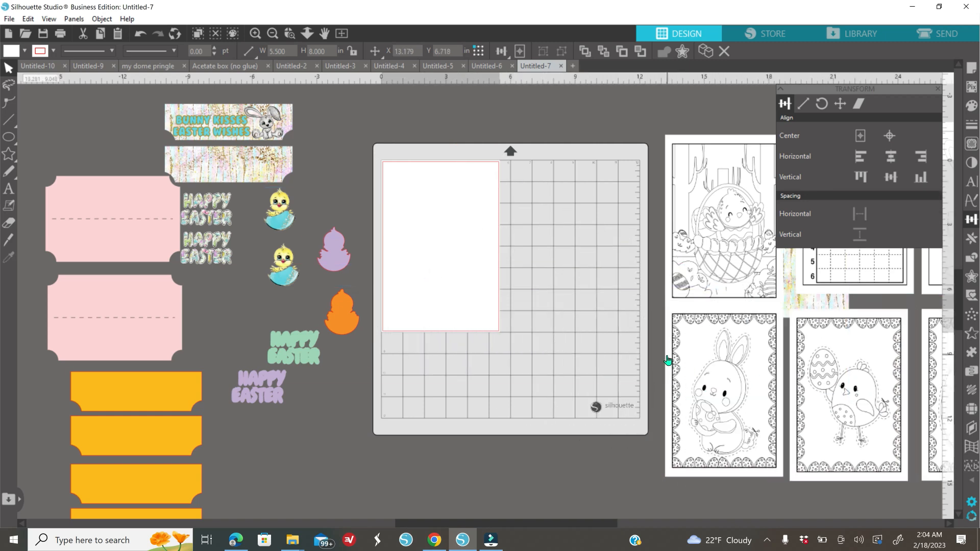
pyautogui.click(663, 357)
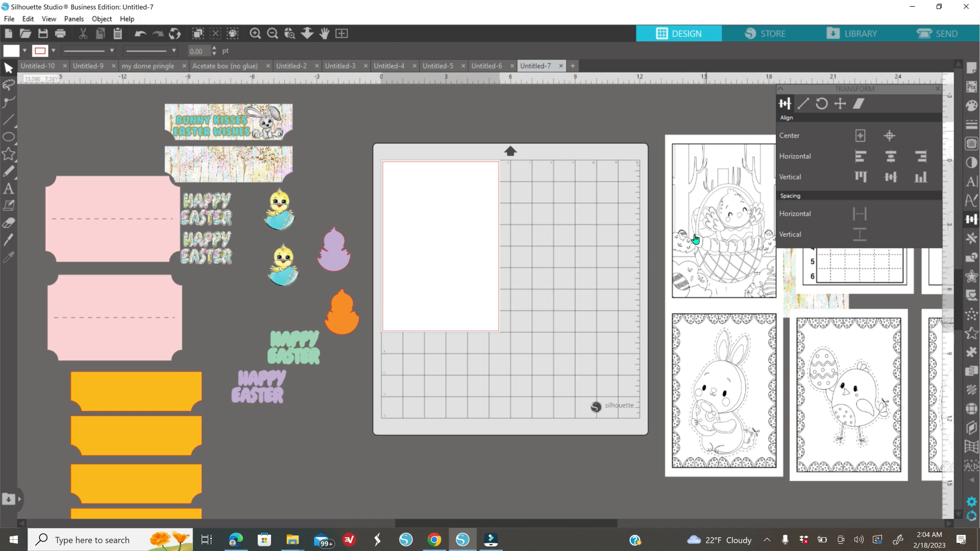